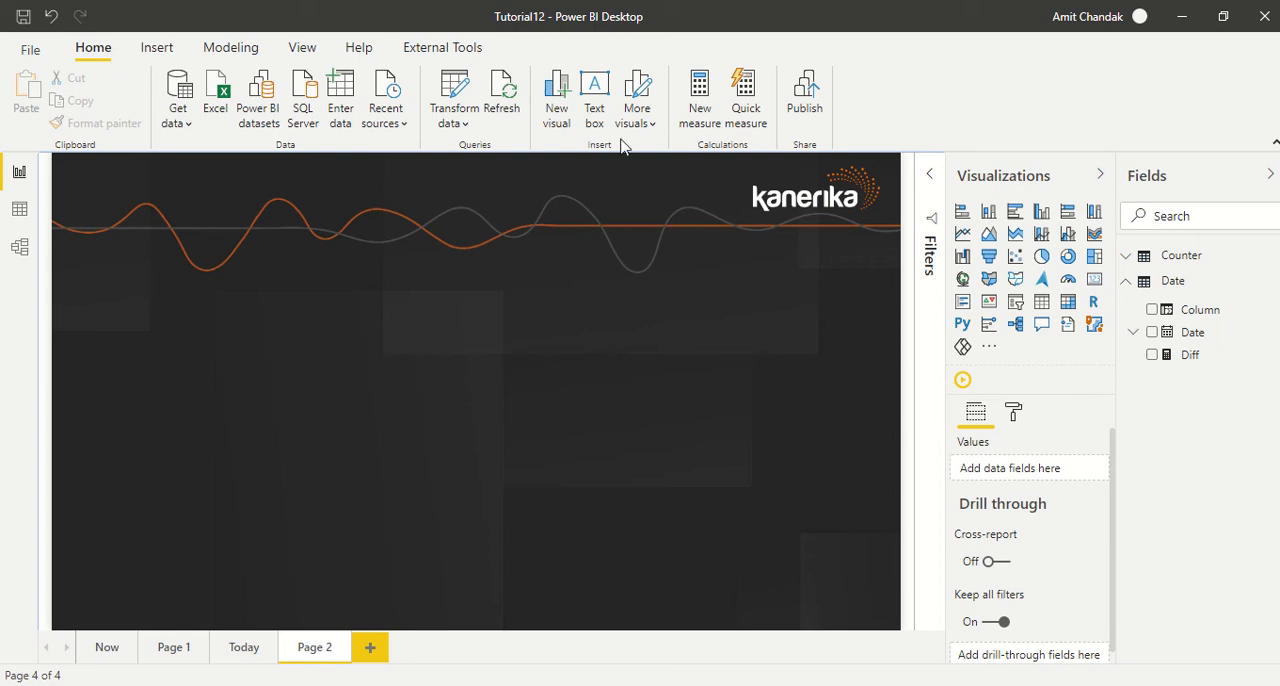
- Create a measure named Q in the Counter table that returns QUOTIENT(13,3)
{"action": "left_click", "coordinate": [714, 108]}
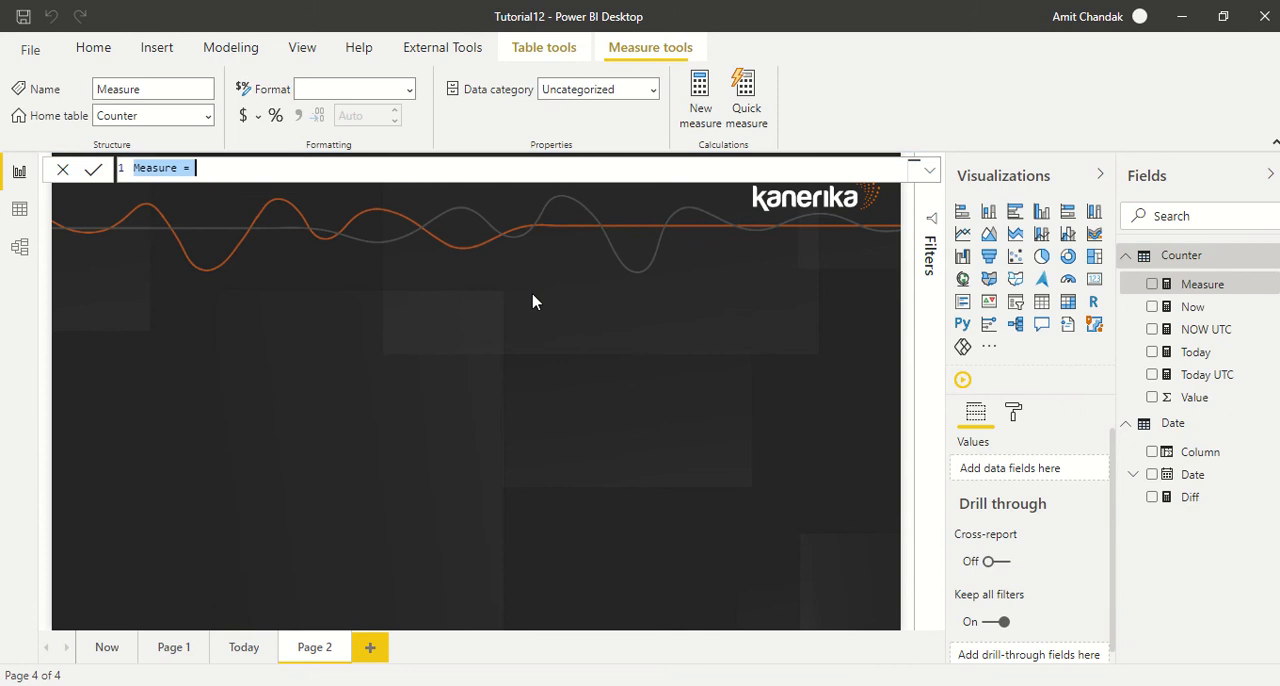
{"action": "left_click", "coordinate": [240, 166]}
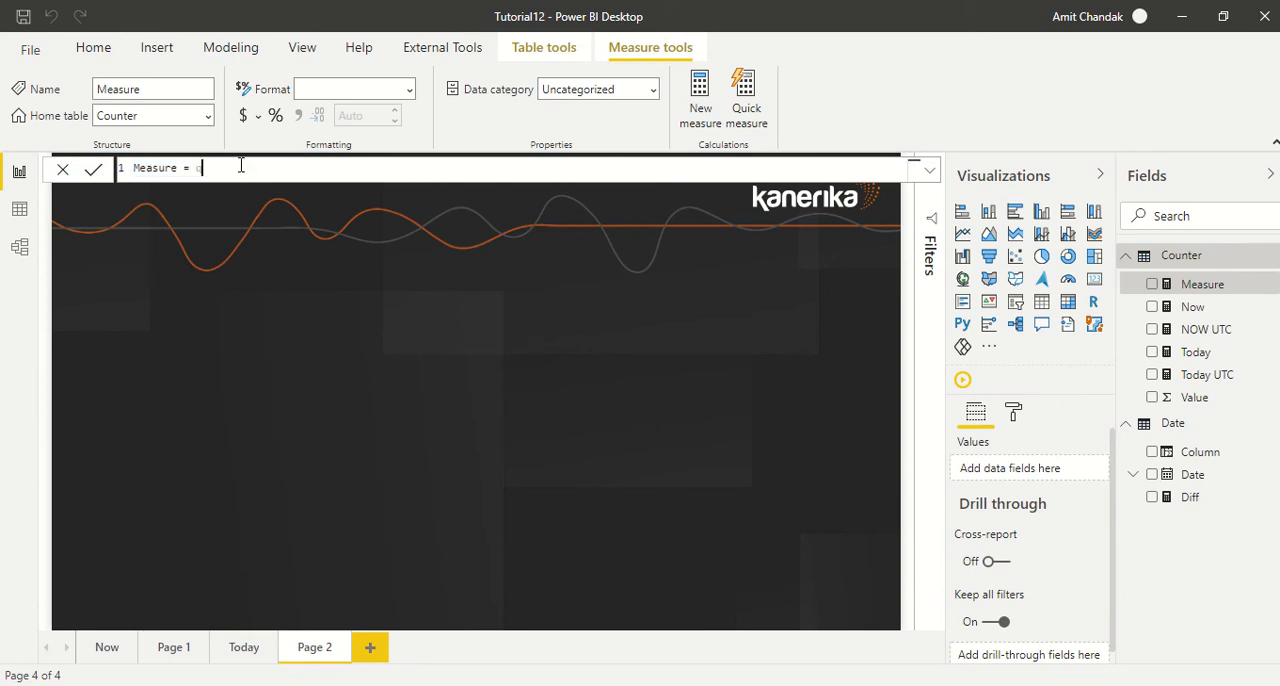
{"action": "type", "text": "qu"}
{"action": "key", "text": "Down"}
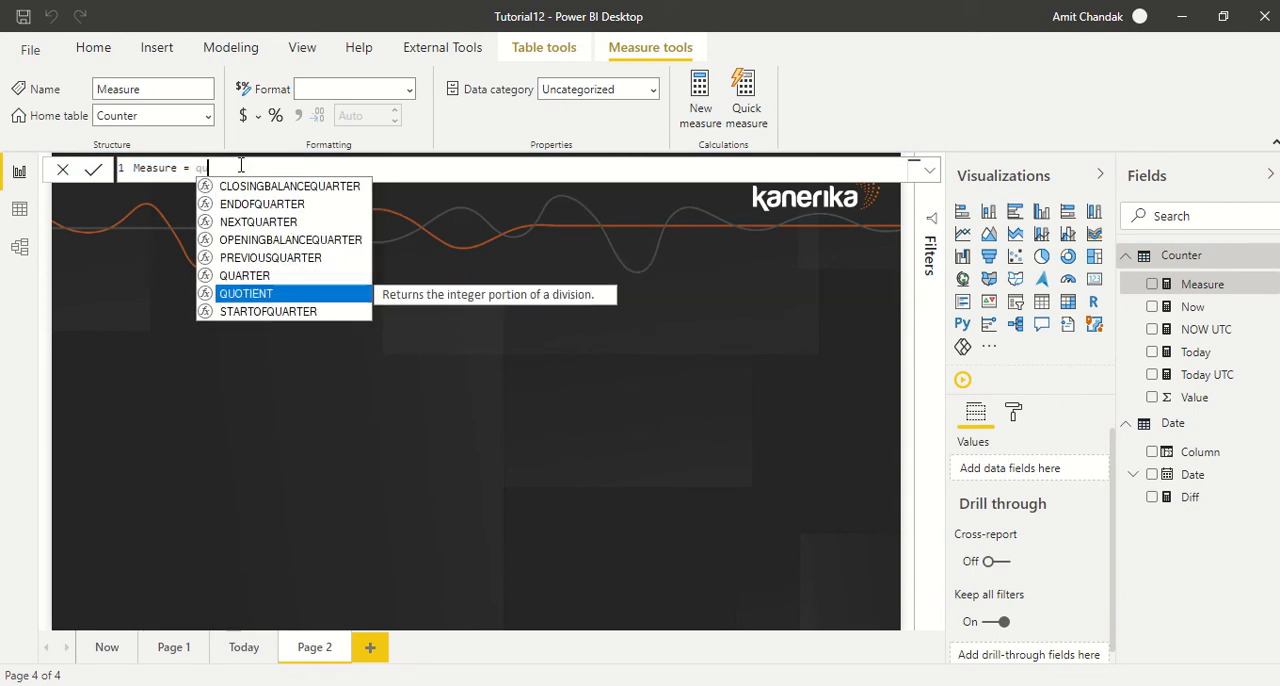
{"action": "key", "text": "Tab"}
{"action": "type", "text": "13,"}
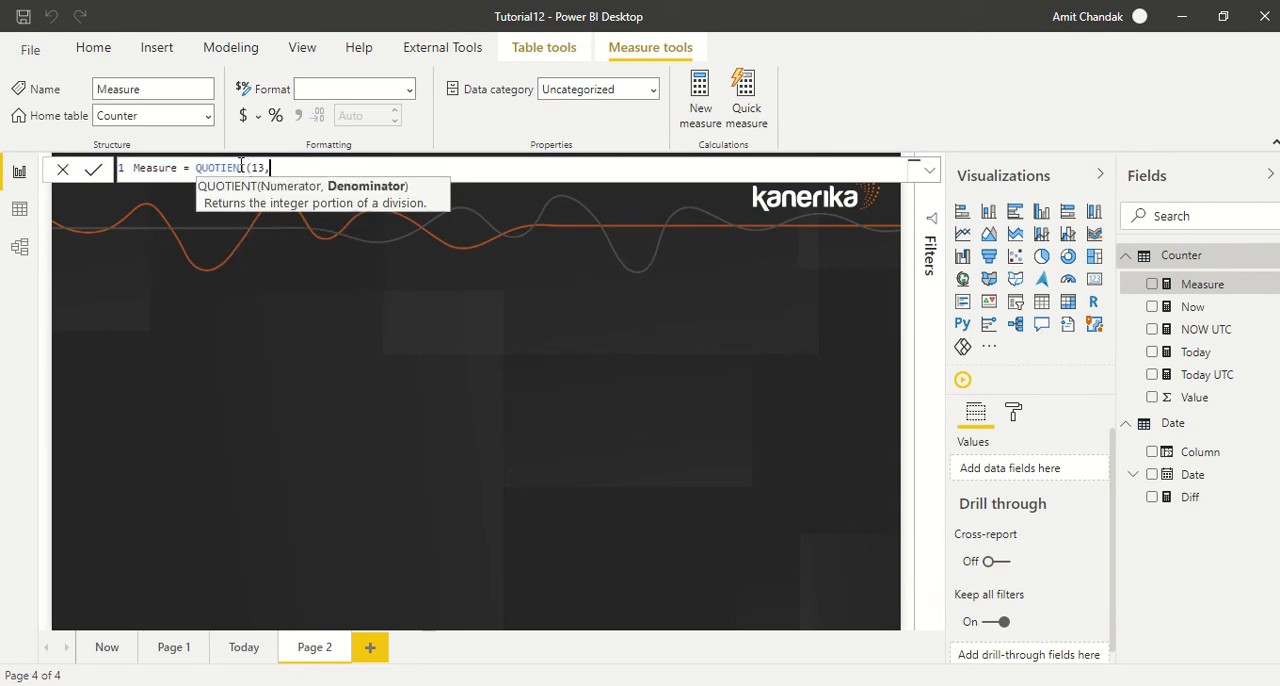
{"action": "type", "text": "3)"}
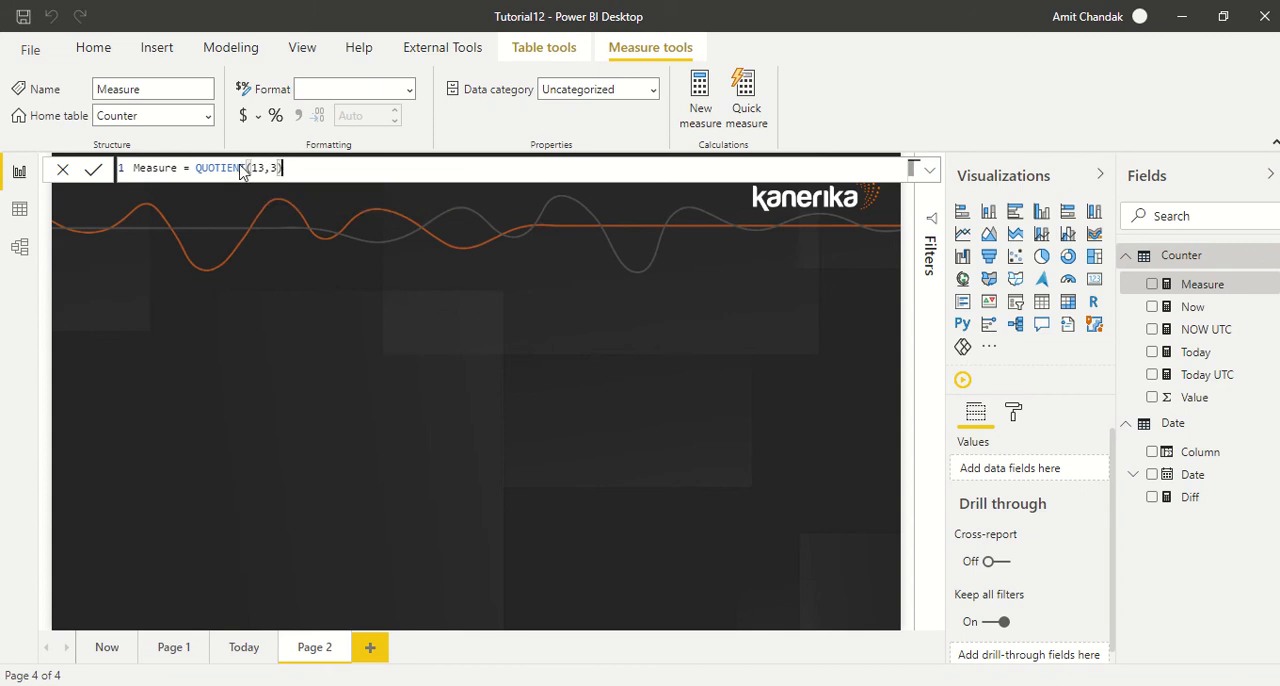
{"action": "key", "text": "Return"}
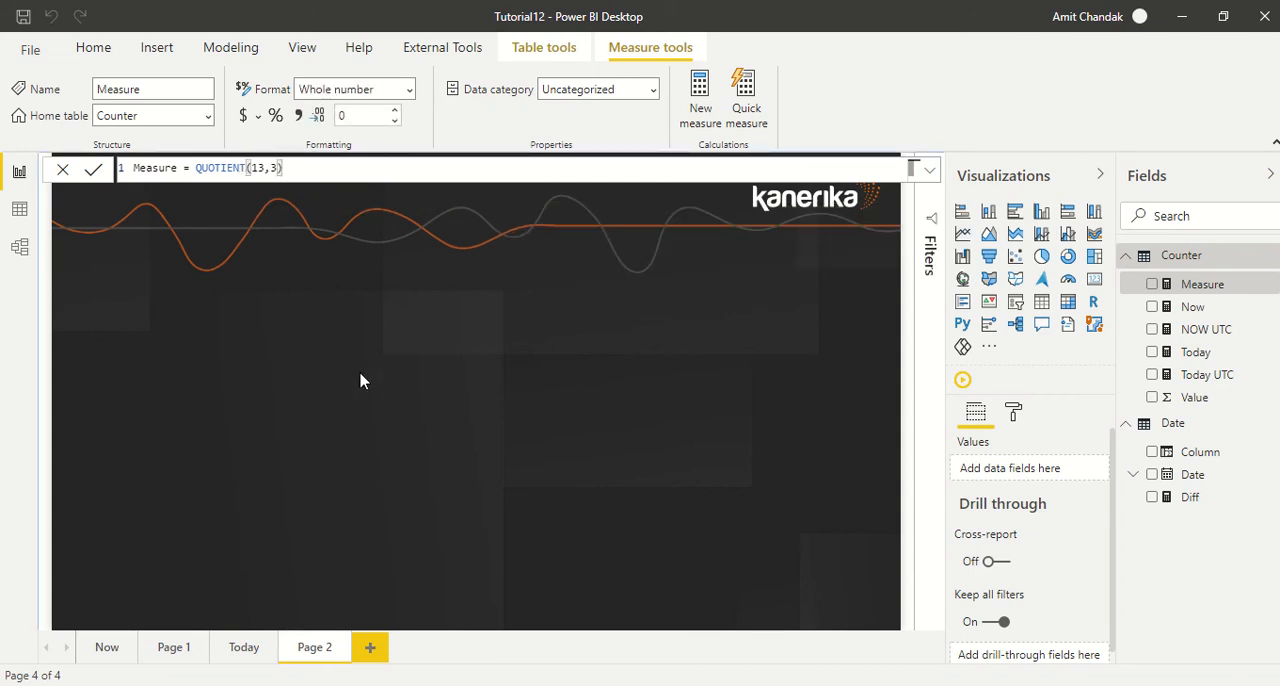
{"action": "double_click", "coordinate": [155, 168]}
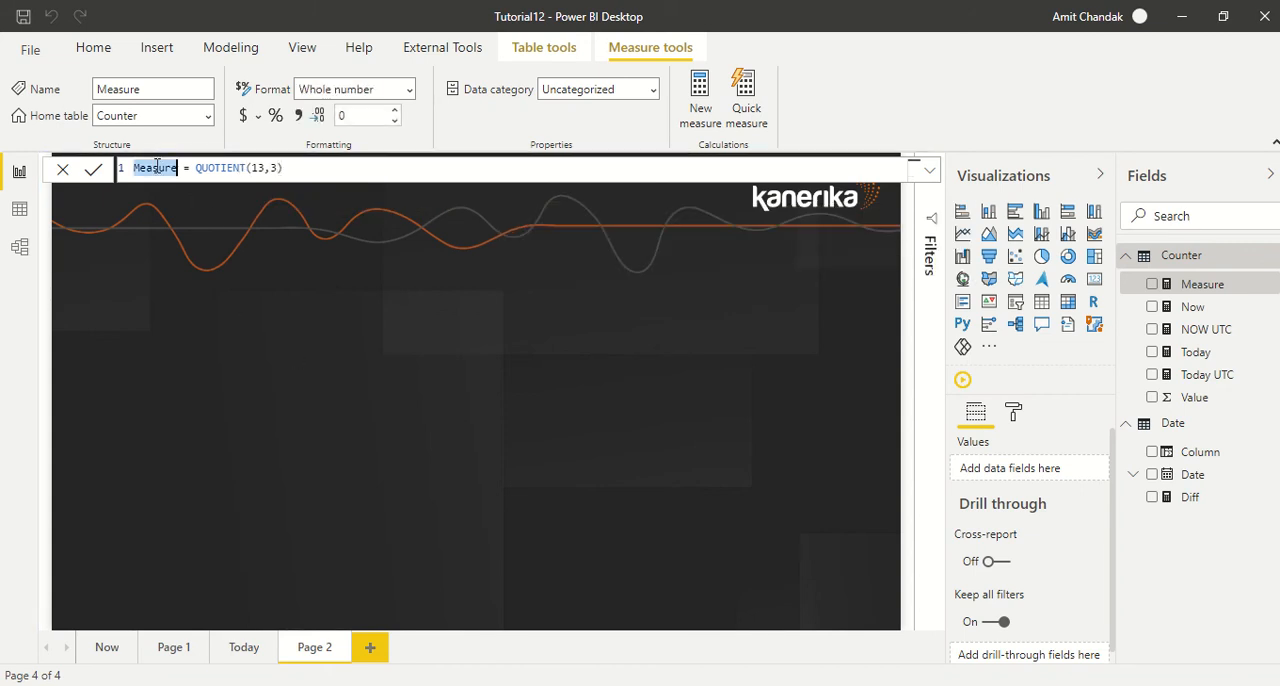
{"action": "type", "text": "Q"}
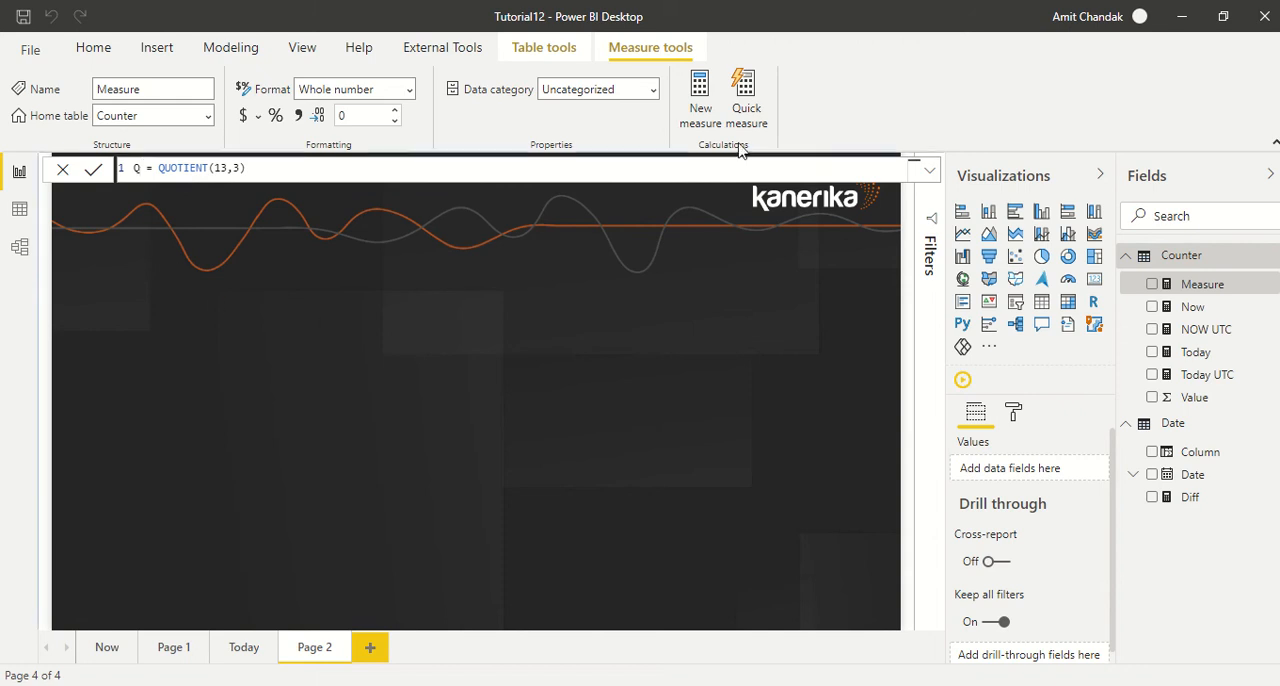
- Create a second measure named R in the Counter table that returns MOD(13,3)
{"action": "left_click", "coordinate": [700, 105]}
{"action": "left_click", "coordinate": [700, 105]}
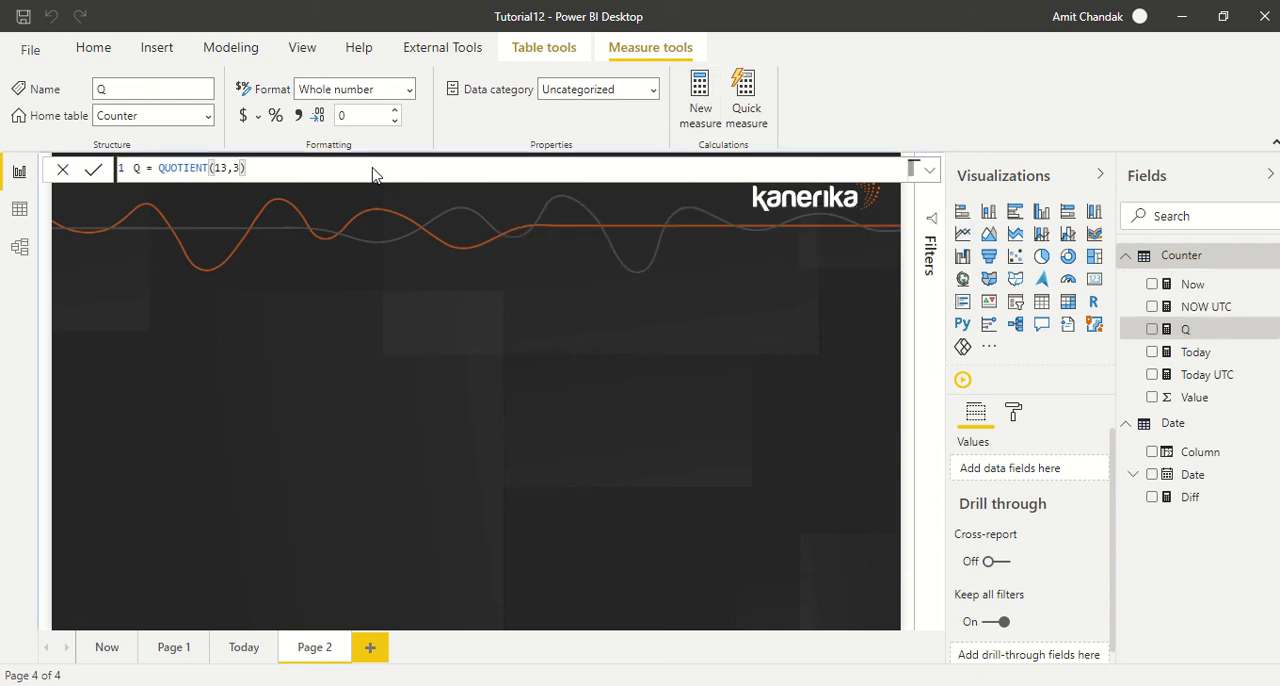
{"action": "double_click", "coordinate": [146, 168]}
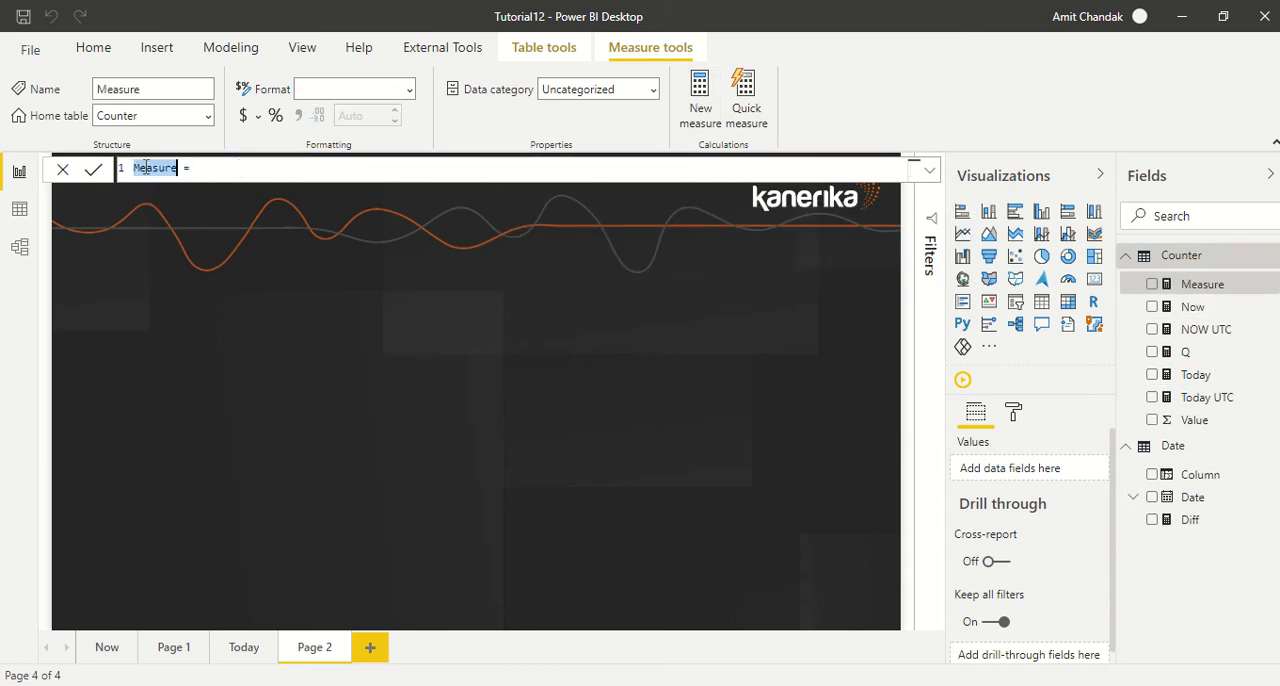
{"action": "type", "text": "R"}
{"action": "left_click", "coordinate": [238, 174]}
{"action": "type", "text": "MOD("}
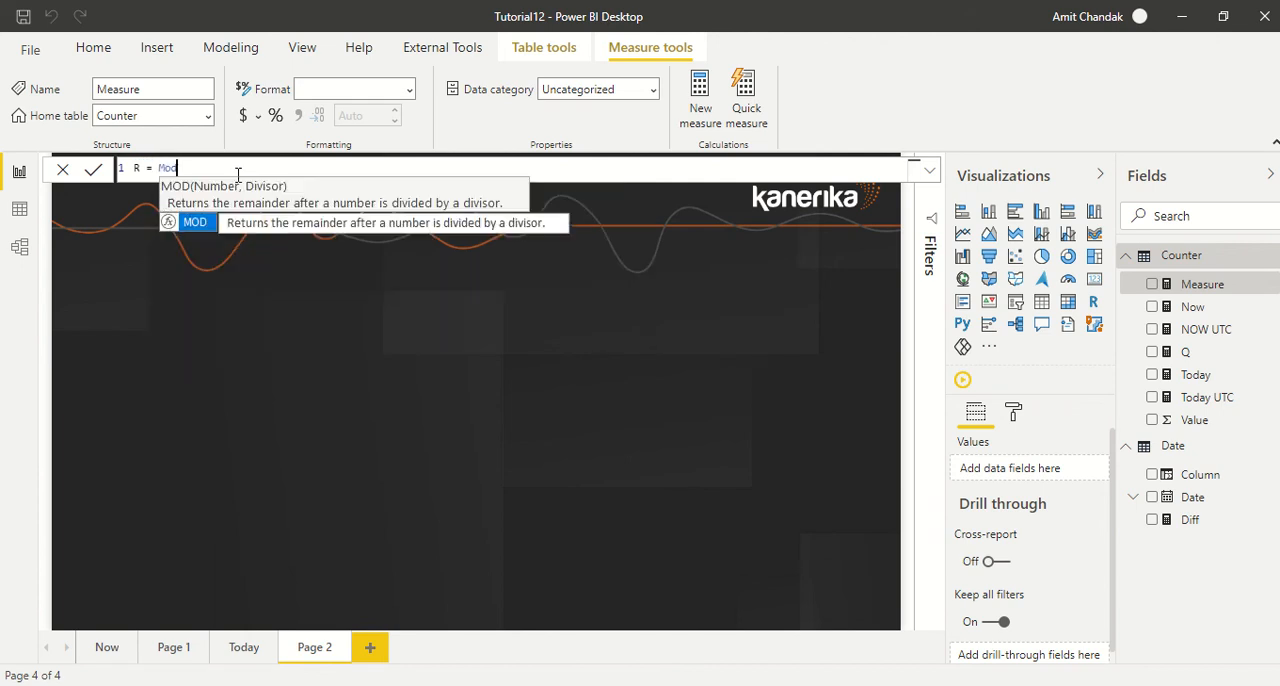
{"action": "type", "text": "13,3)"}
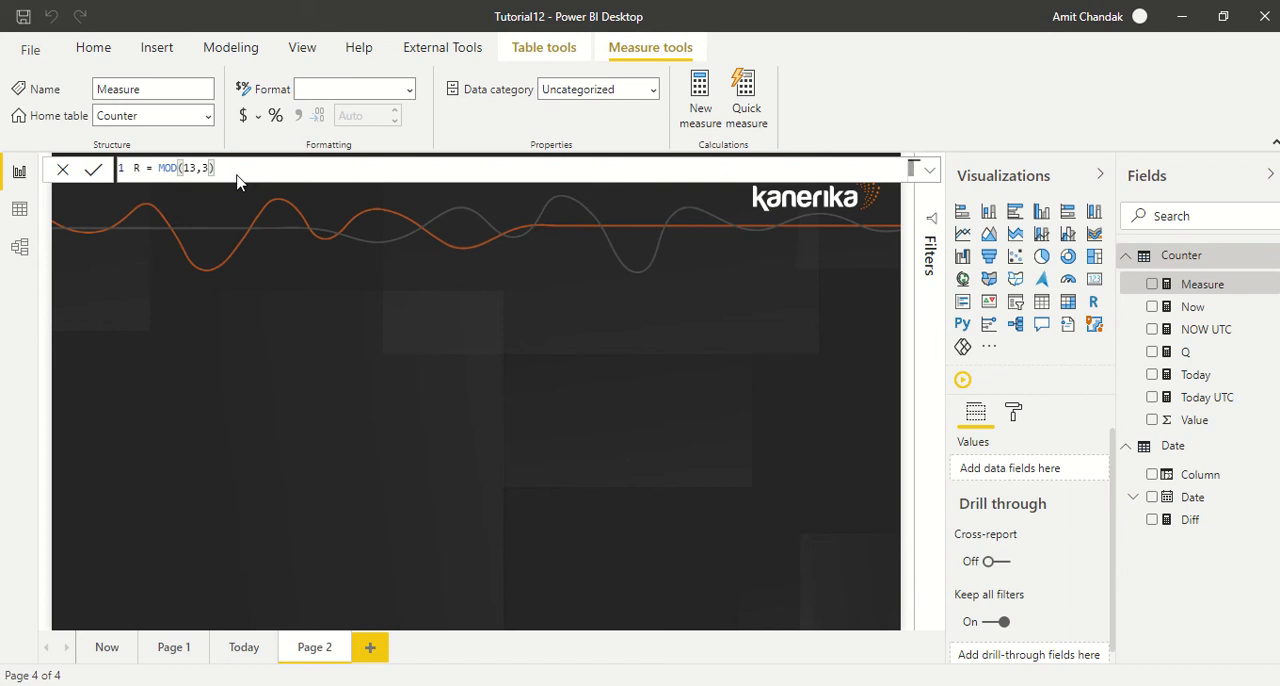
{"action": "key", "text": "Return"}
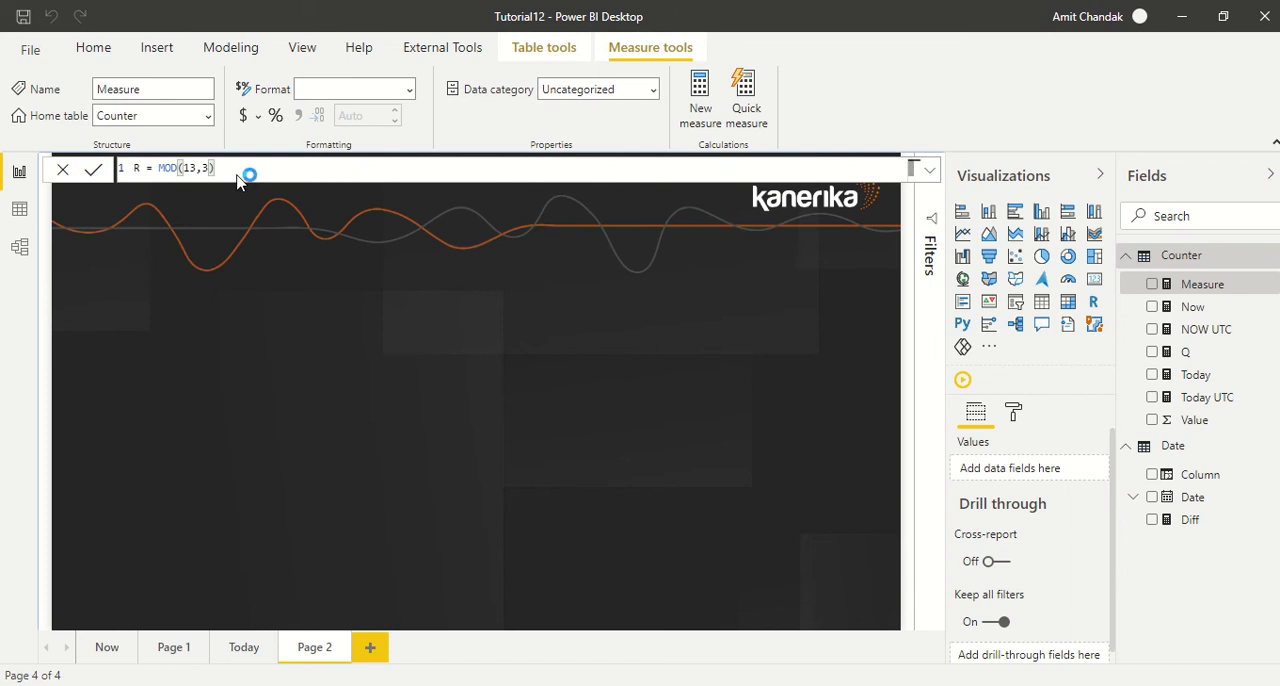
- Add two Card visuals to Page 2, place them side by side below the logo, and enlarge the second card
{"action": "left_click", "coordinate": [1094, 279]}
{"action": "left_click", "coordinate": [780, 343]}
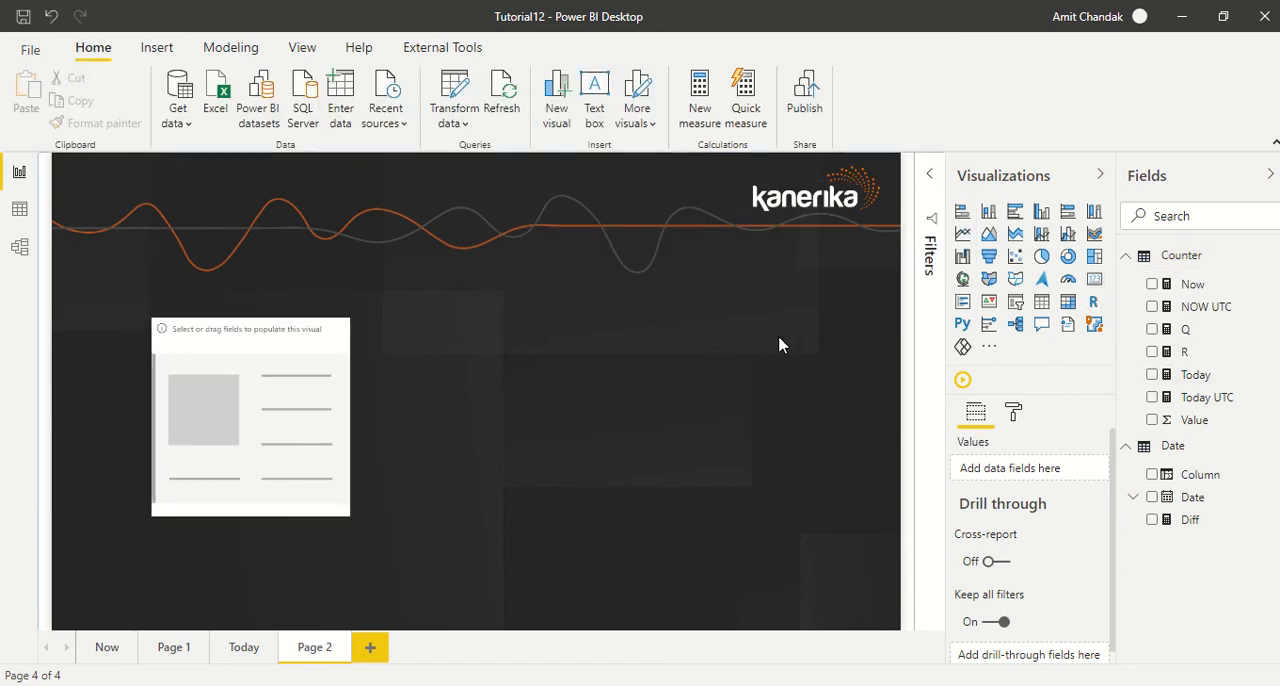
{"action": "left_click", "coordinate": [1100, 285]}
{"action": "left_click_drag", "start_coordinate": [300, 395], "coordinate": [268, 322]}
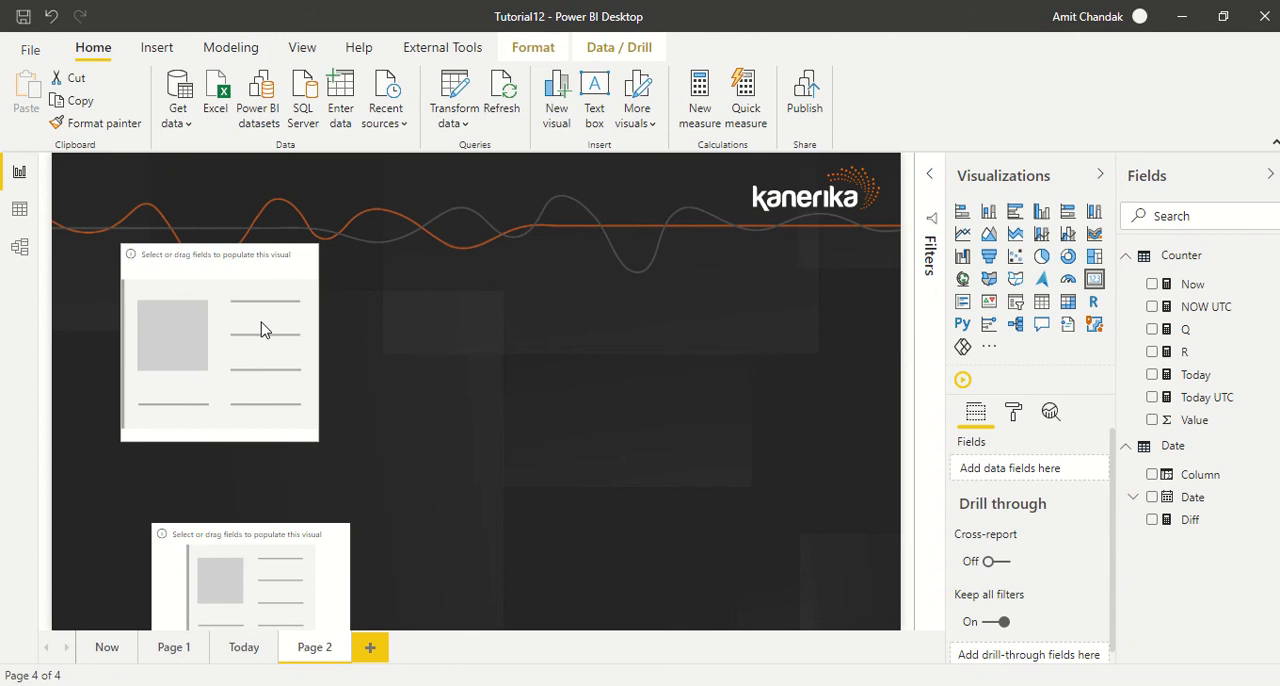
{"action": "left_click_drag", "start_coordinate": [205, 564], "coordinate": [429, 286]}
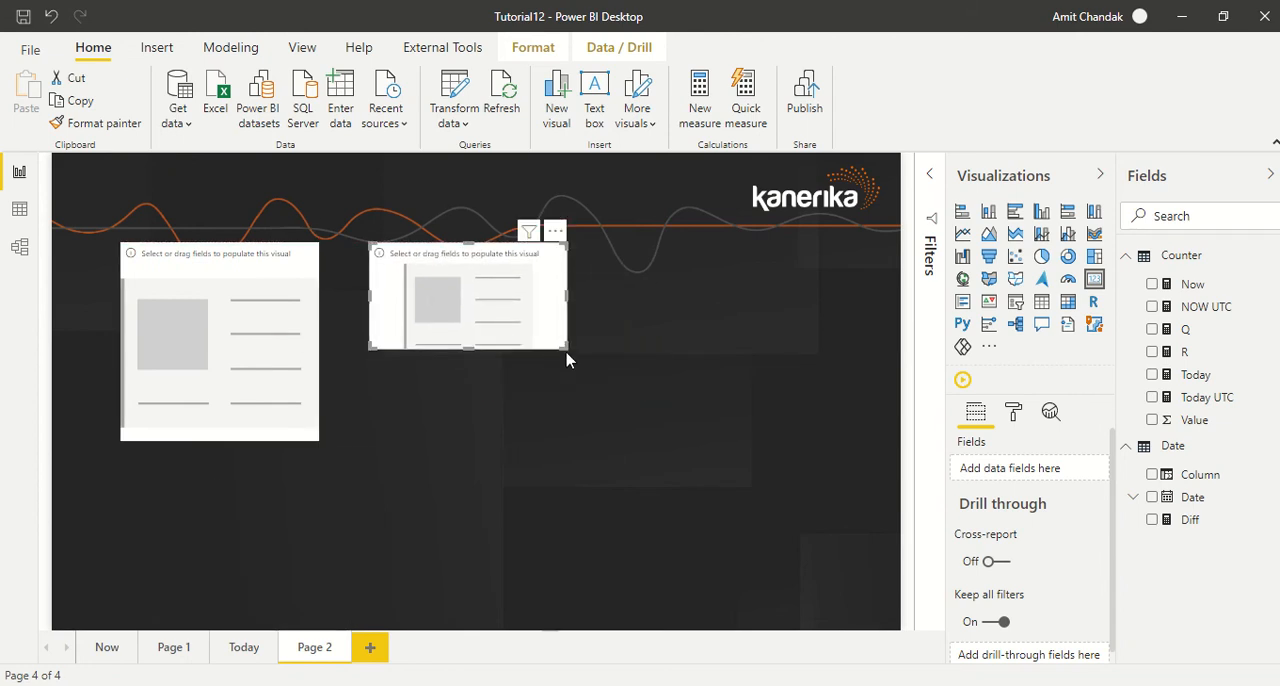
{"action": "left_click_drag", "start_coordinate": [566, 352], "coordinate": [648, 466]}
- Show measure Q in the first card and measure R in the second, adjusting the cards' position and size
{"action": "left_click_drag", "start_coordinate": [1188, 335], "coordinate": [229, 371]}
{"action": "left_click_drag", "start_coordinate": [274, 417], "coordinate": [277, 443]}
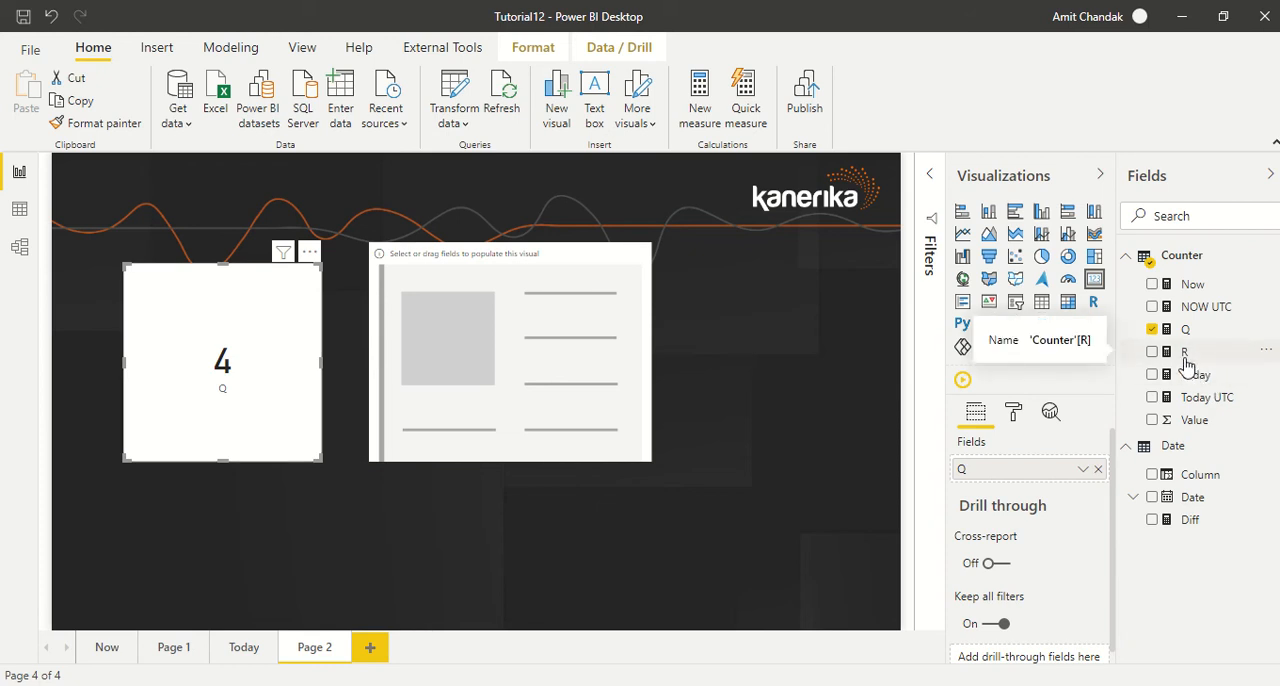
{"action": "left_click_drag", "start_coordinate": [1184, 361], "coordinate": [512, 345]}
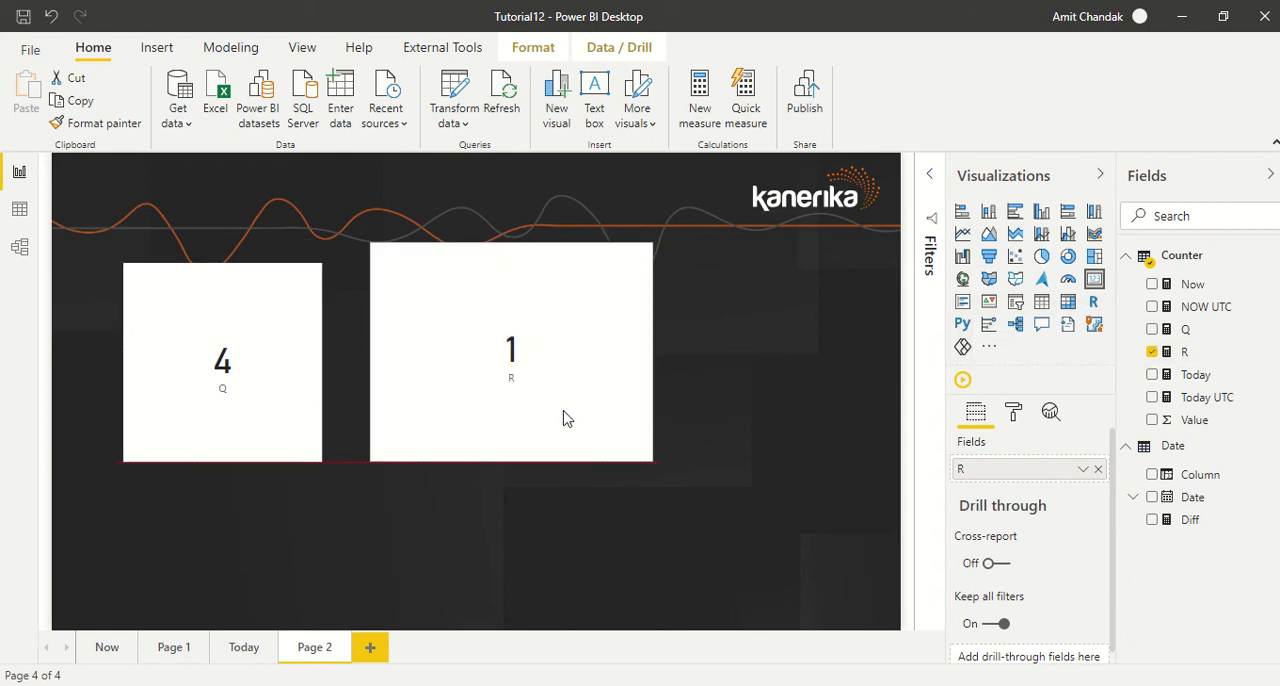
{"action": "left_click_drag", "start_coordinate": [563, 420], "coordinate": [563, 428]}
{"action": "left_click_drag", "start_coordinate": [653, 470], "coordinate": [596, 430]}
- Add a calculated column named Start Year to the Date table in the data view
{"action": "left_click", "coordinate": [20, 210]}
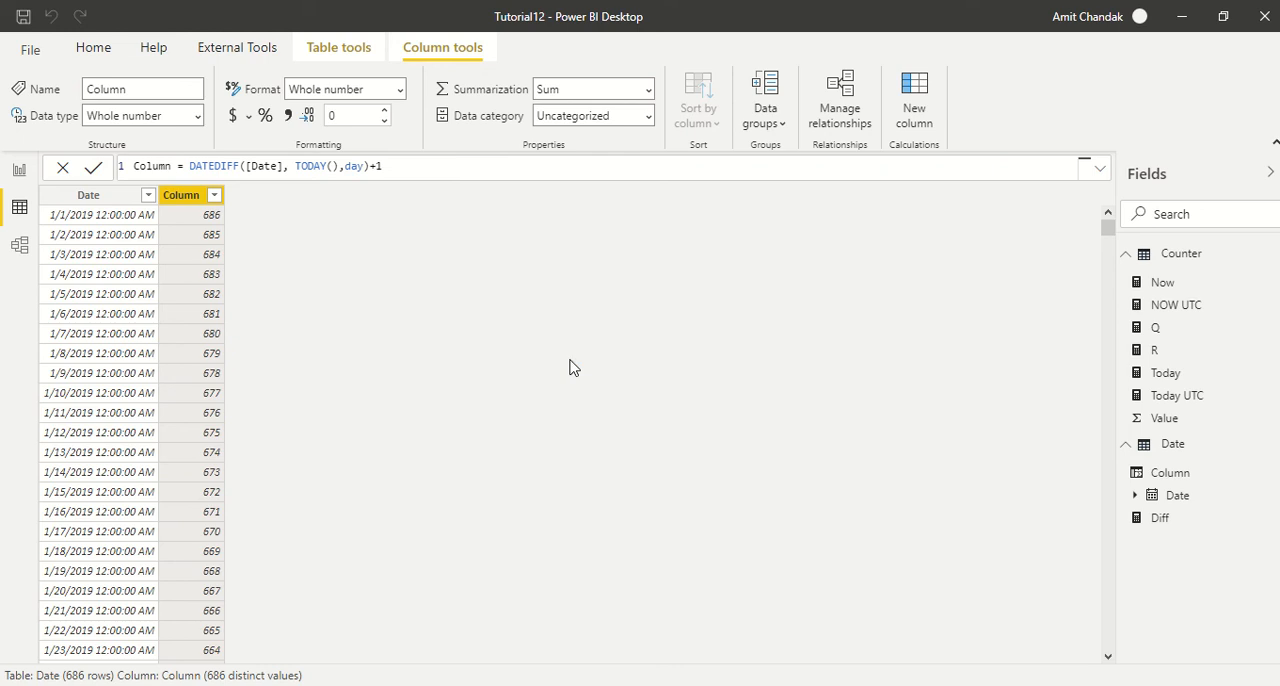
{"action": "double_click", "coordinate": [155, 167]}
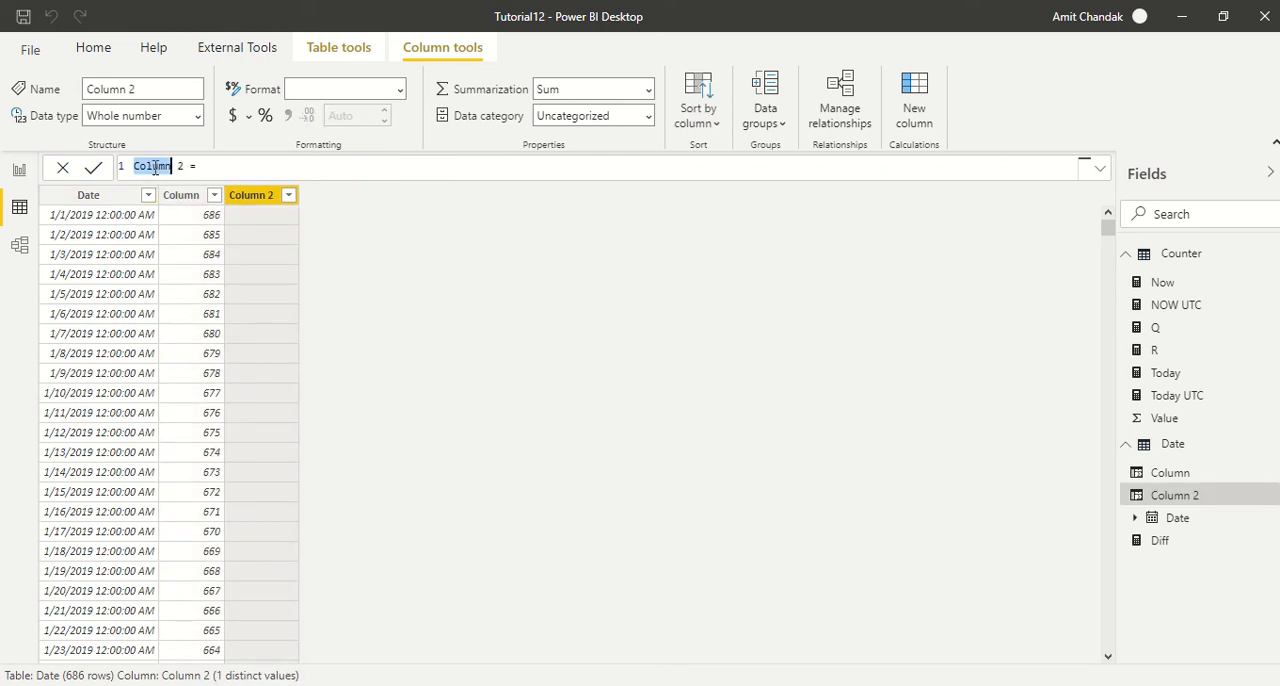
{"action": "left_click_drag", "start_coordinate": [188, 167], "coordinate": [136, 167]}
{"action": "type", "text": "Start Year="}
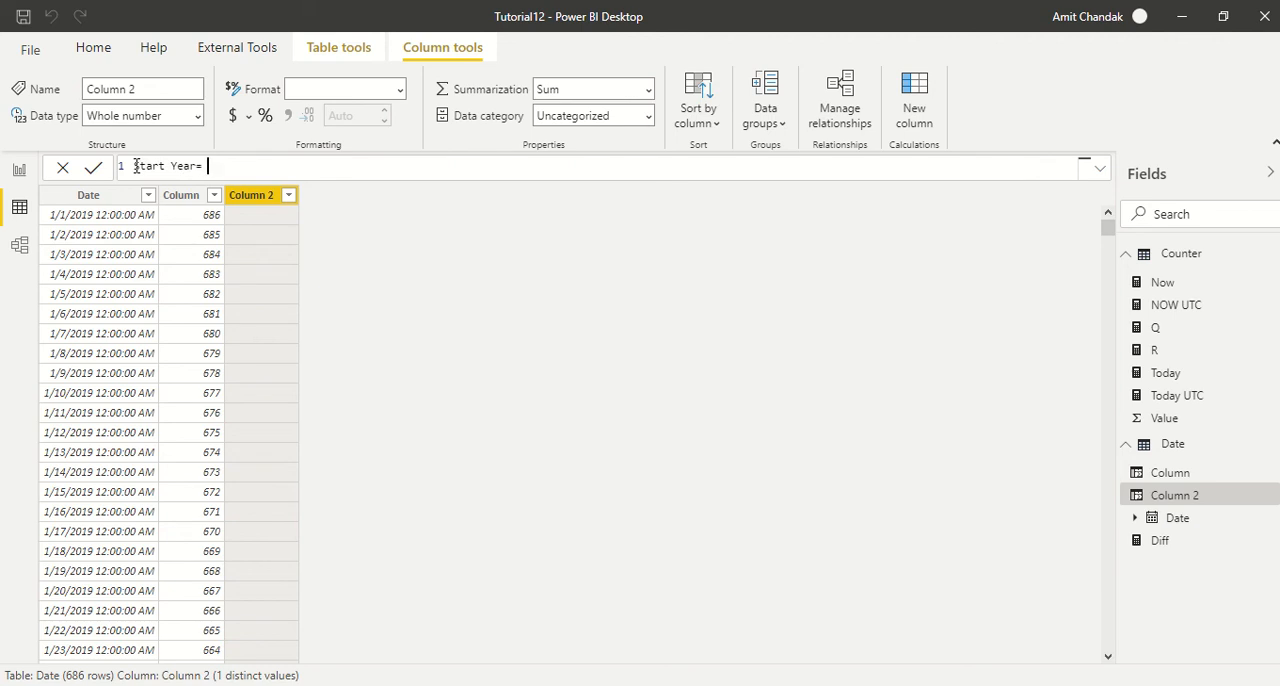
{"action": "type", "text": " sta"}
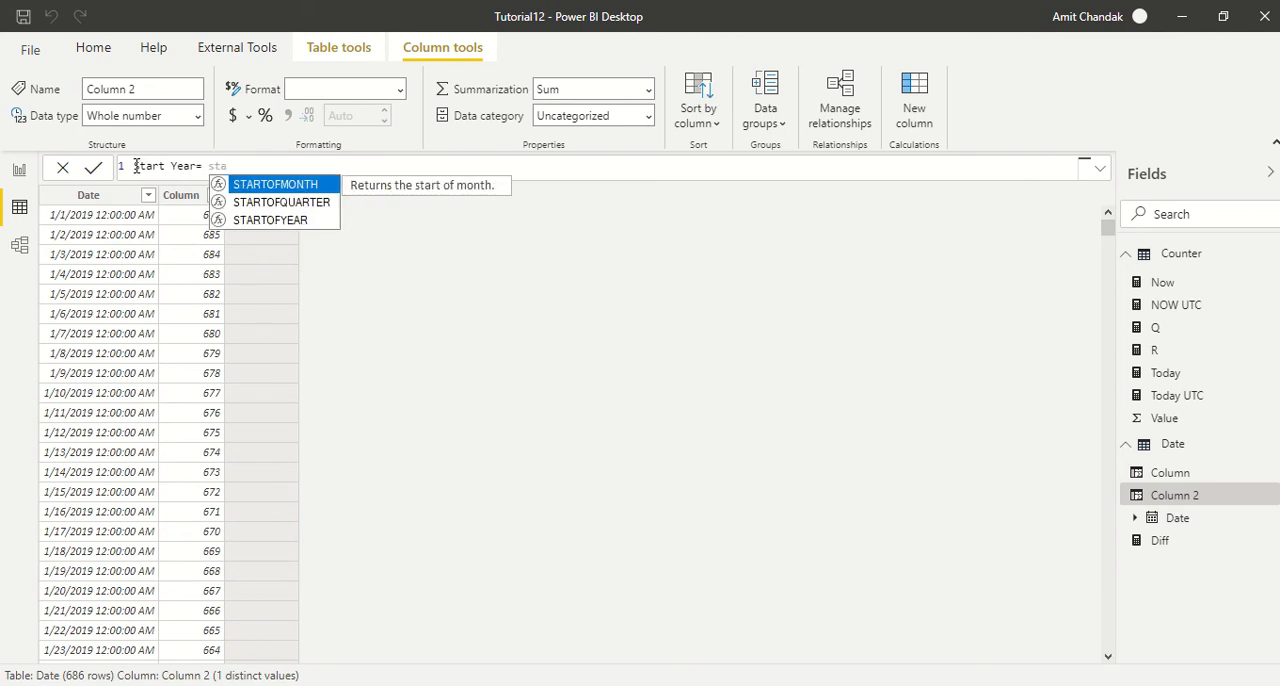
- Define the Start Year column's formula as STARTOFYEAR('Date'[Date])
{"action": "key", "text": "Down"}
{"action": "key", "text": "Down"}
{"action": "key", "text": "Tab"}
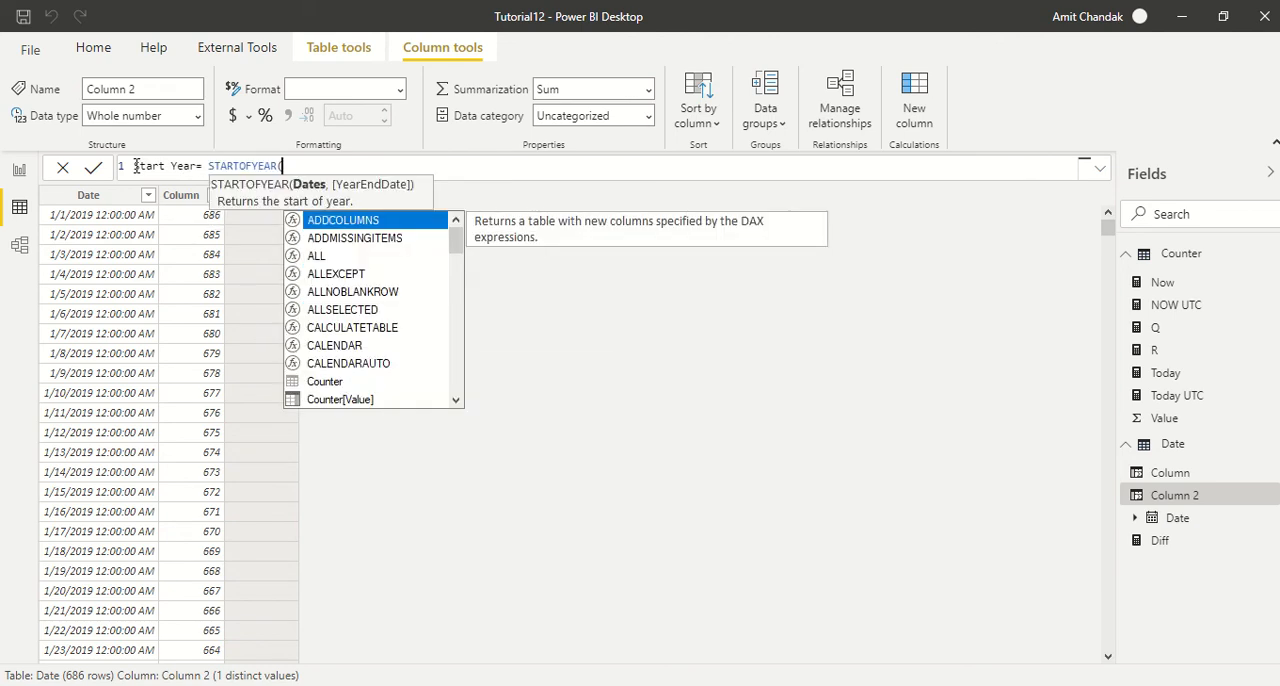
{"action": "type", "text": "da"}
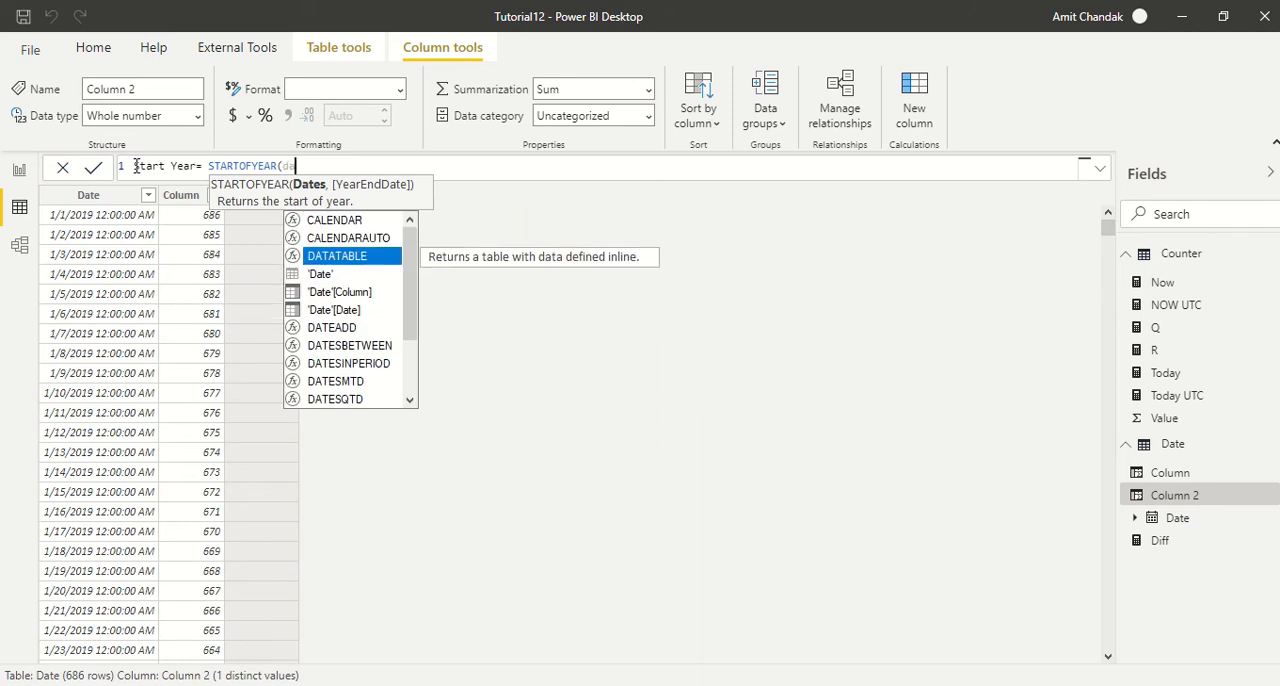
{"action": "key", "text": "Down"}
{"action": "key", "text": "Down"}
{"action": "key", "text": "Down"}
{"action": "key", "text": "Tab"}
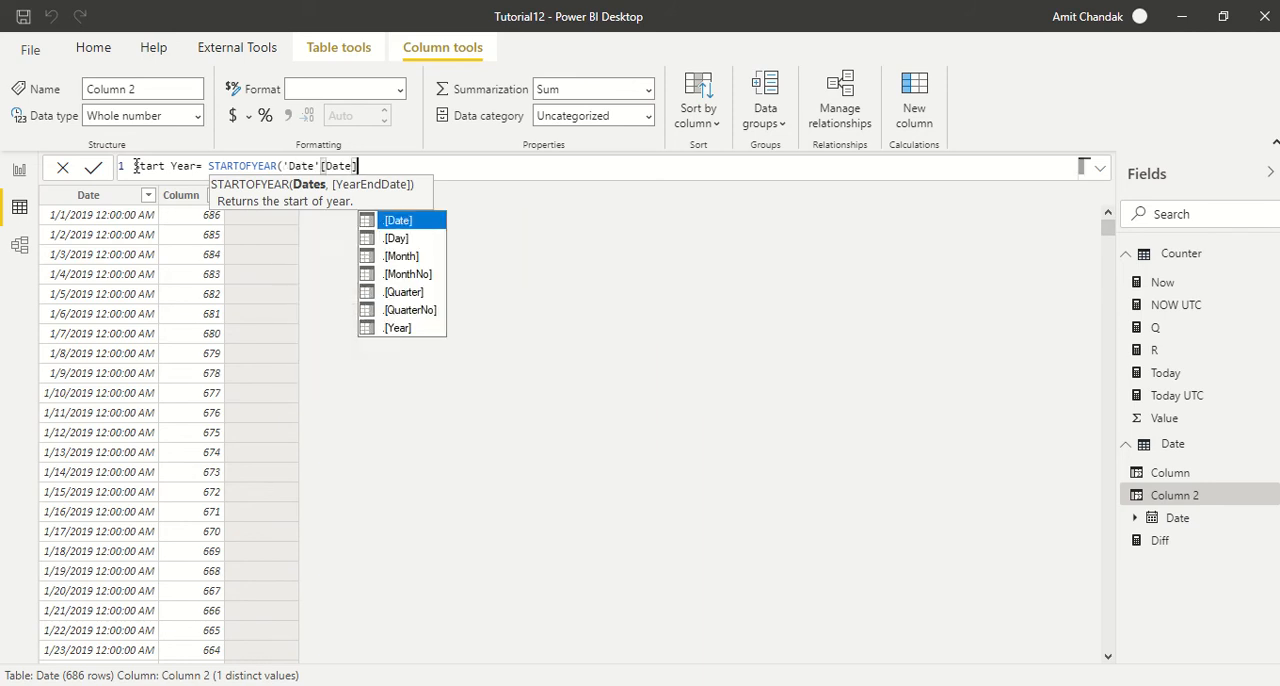
{"action": "type", "text": ")"}
{"action": "key", "text": "Return"}
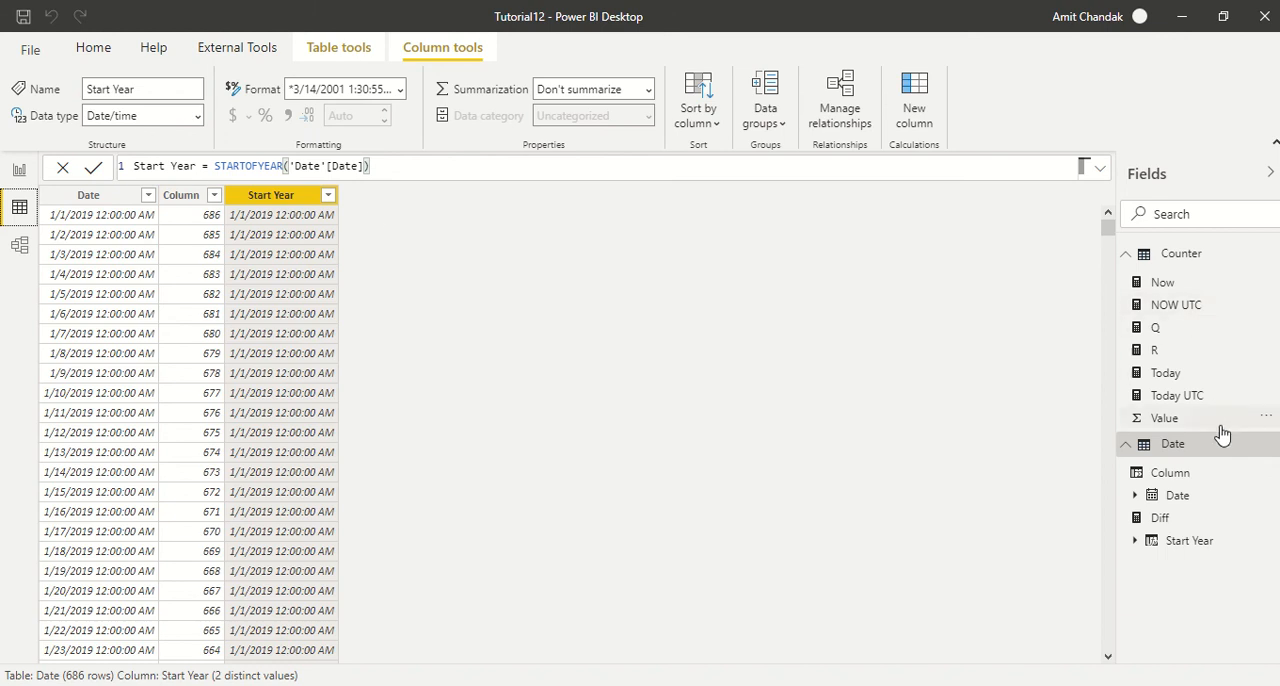
- Change the Date table's CALENDAR end date from today() to date(2020,12,31)
{"action": "left_click", "coordinate": [1175, 445]}
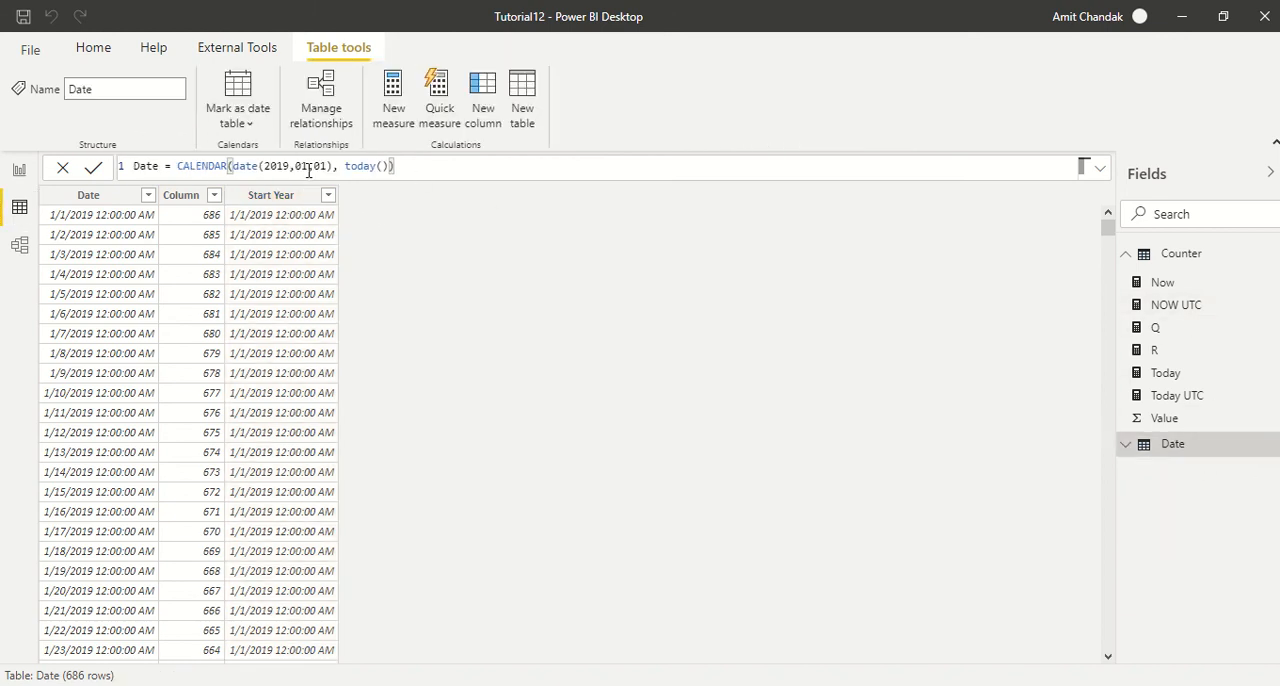
{"action": "left_click_drag", "start_coordinate": [392, 167], "coordinate": [351, 168]}
{"action": "type", "text": "date"}
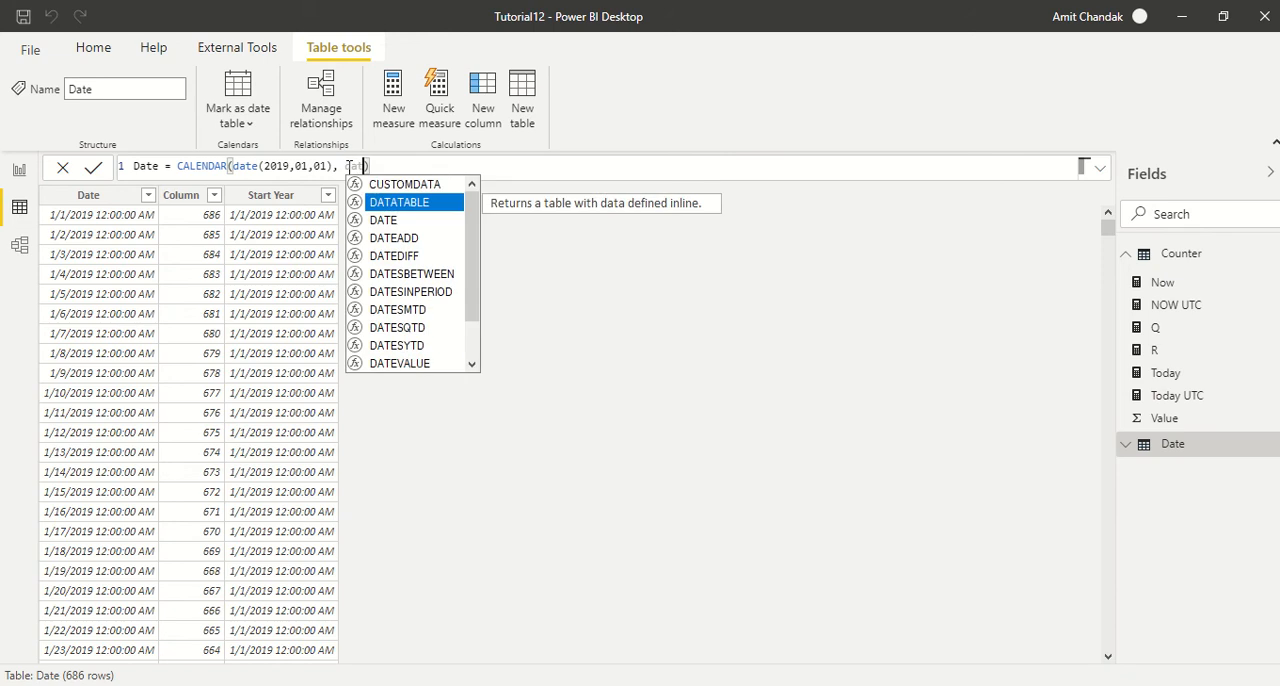
{"action": "type", "text": "(202"}
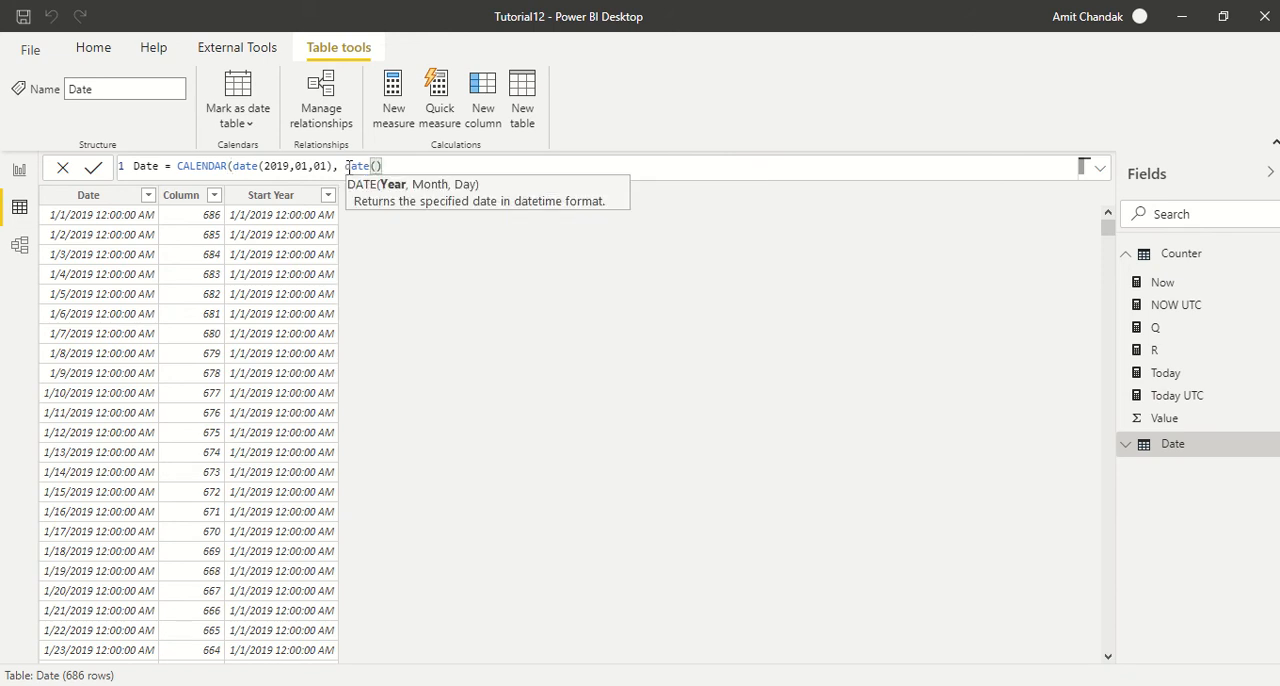
{"action": "type", "text": "0,12,3"}
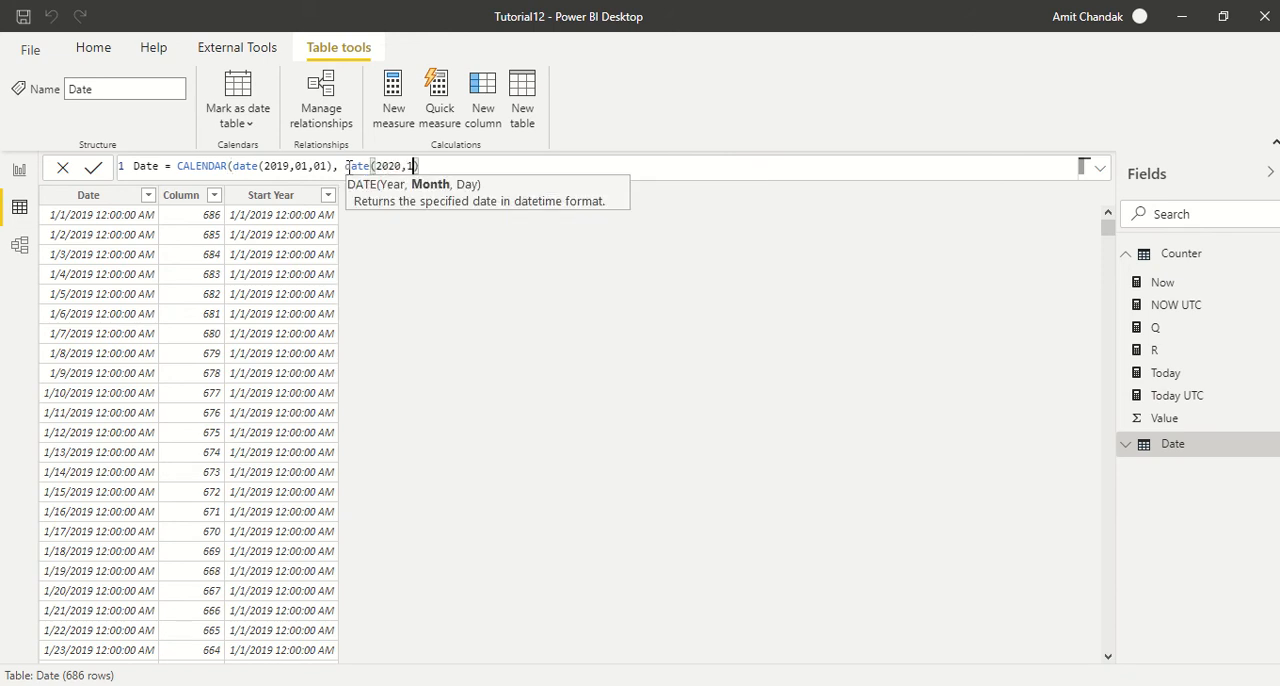
{"action": "type", "text": "1)"}
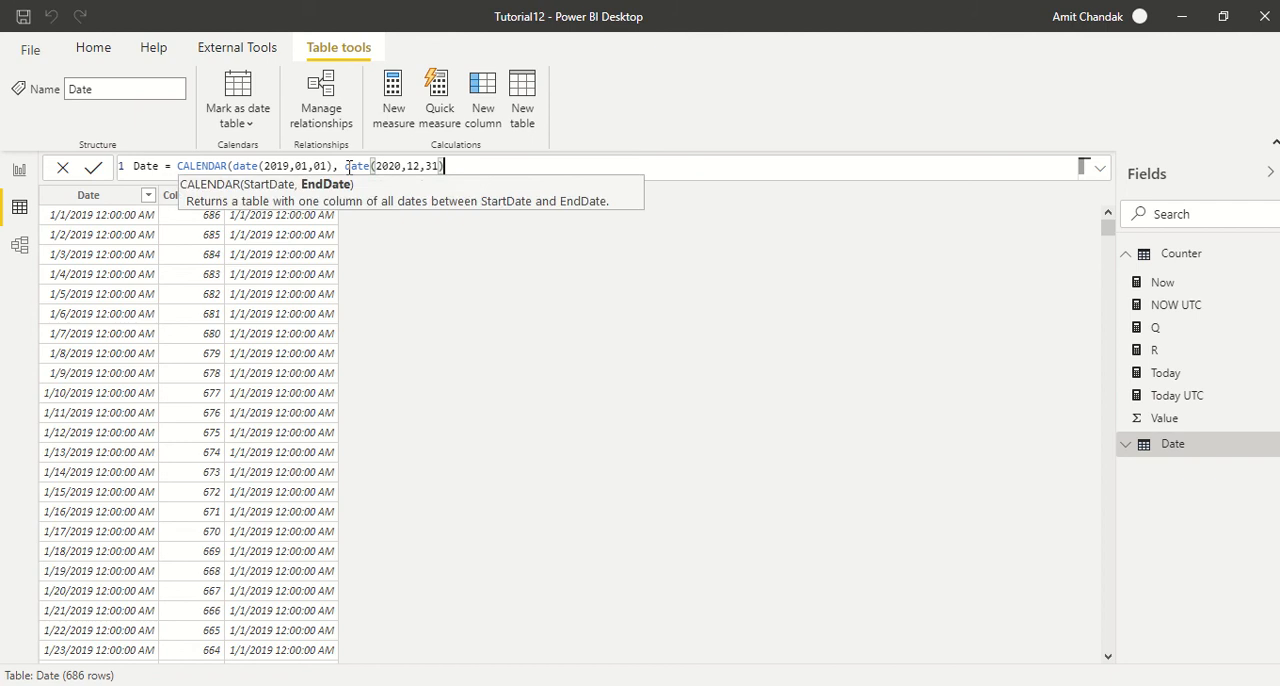
{"action": "type", "text": ")"}
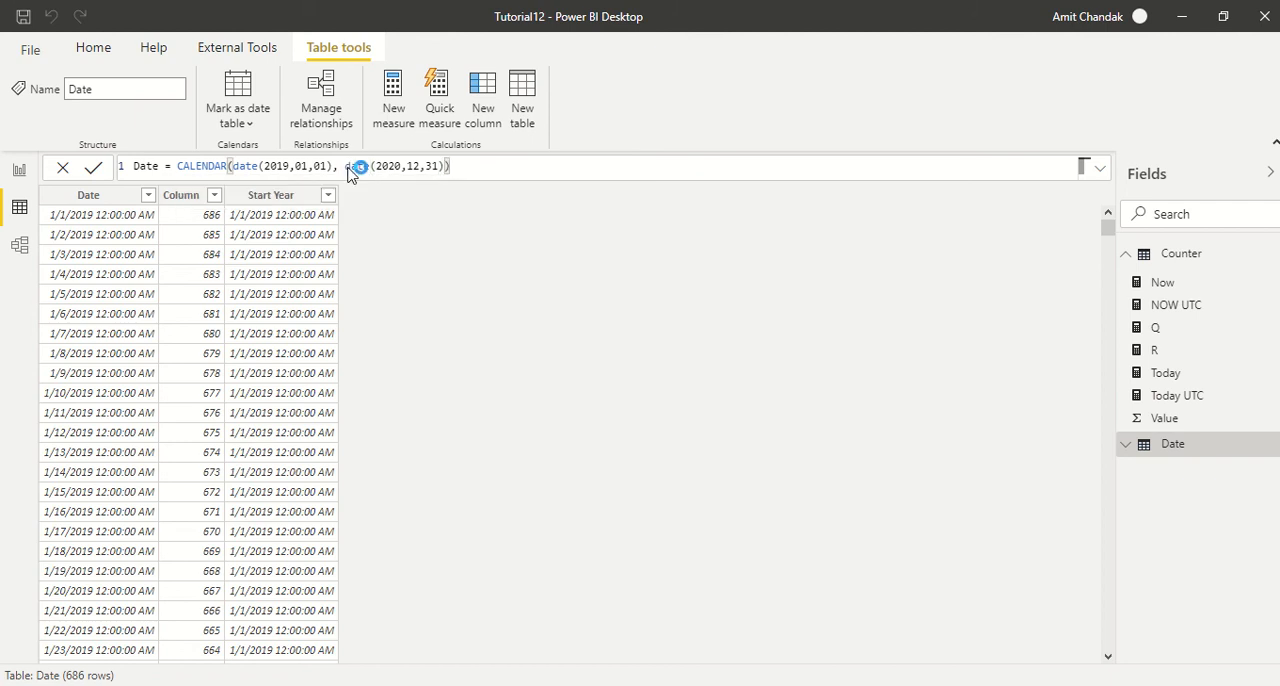
{"action": "key", "text": "Return"}
- Examine the distinct values of the Start Year column without filtering, and check the Date column
{"action": "left_click", "coordinate": [327, 195]}
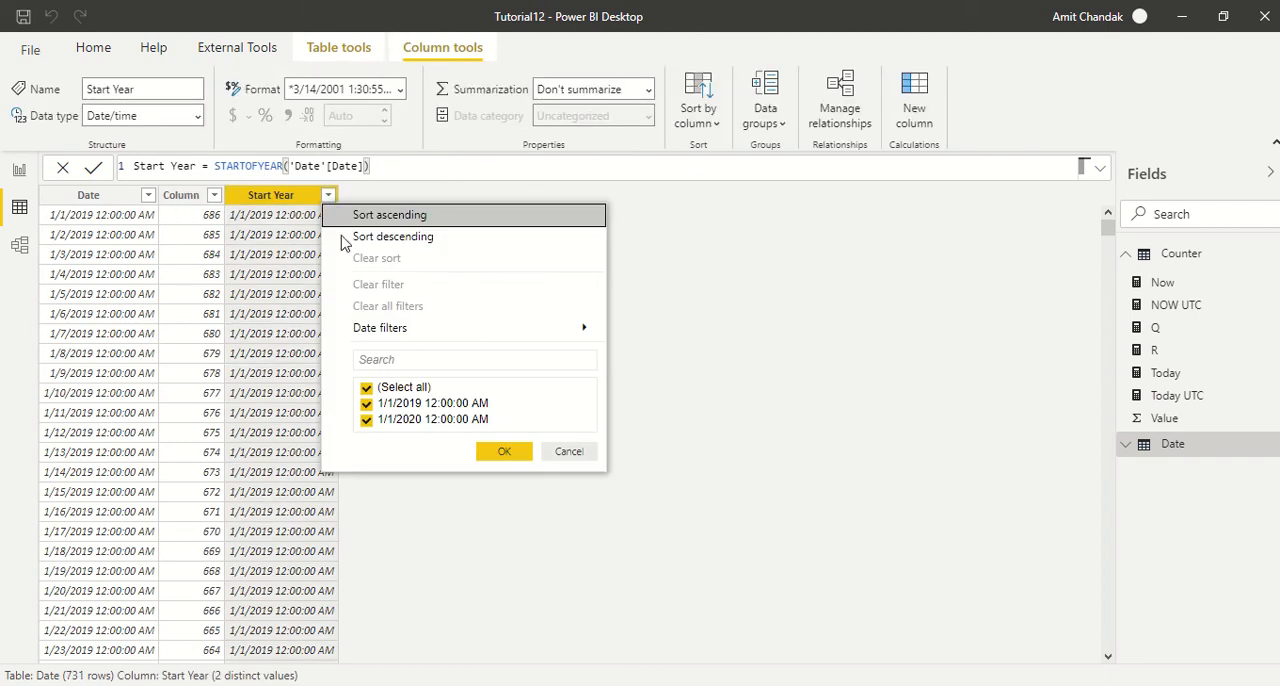
{"action": "left_click", "coordinate": [590, 455]}
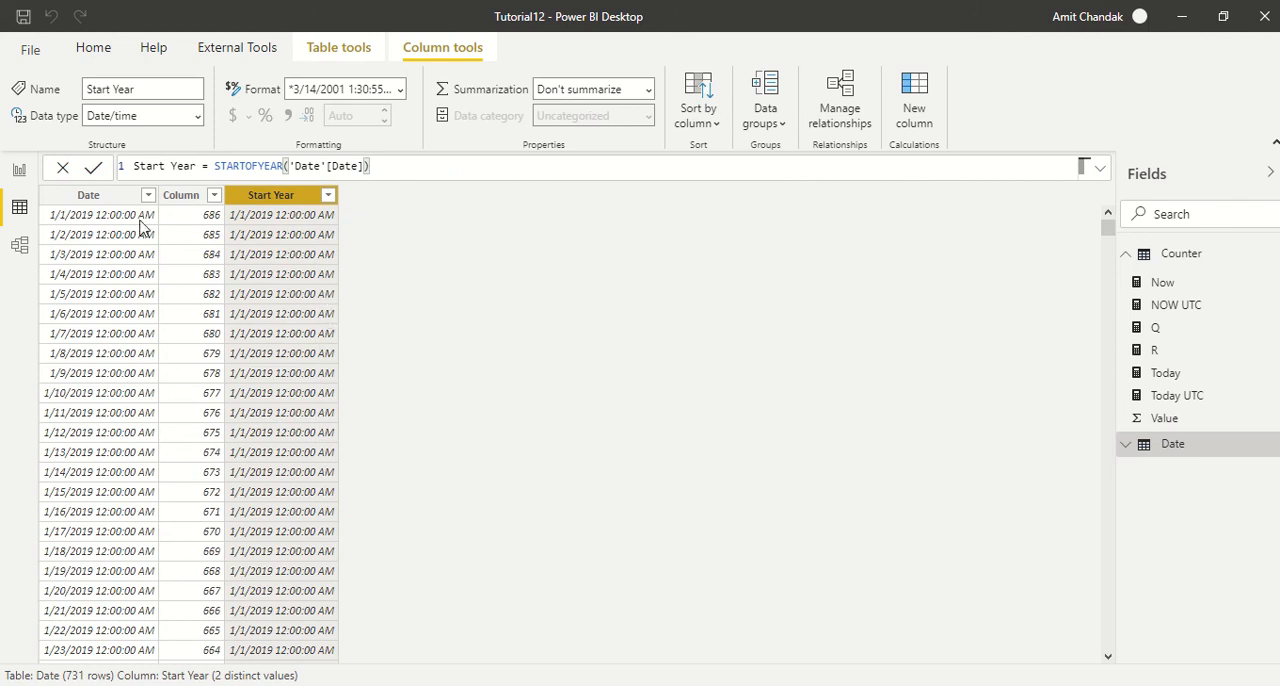
{"action": "left_click", "coordinate": [101, 203]}
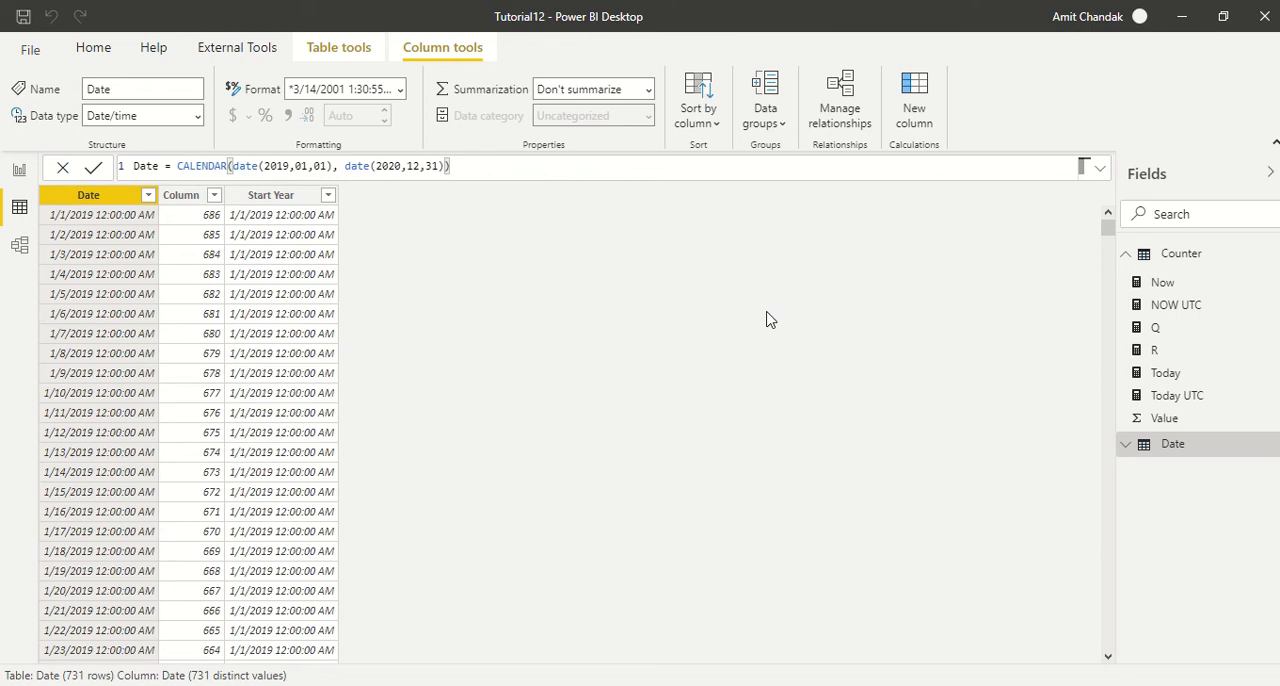
- Add a new calculated column to the Date table and begin its formula with the DATEDIFF function
{"action": "left_click", "coordinate": [918, 112]}
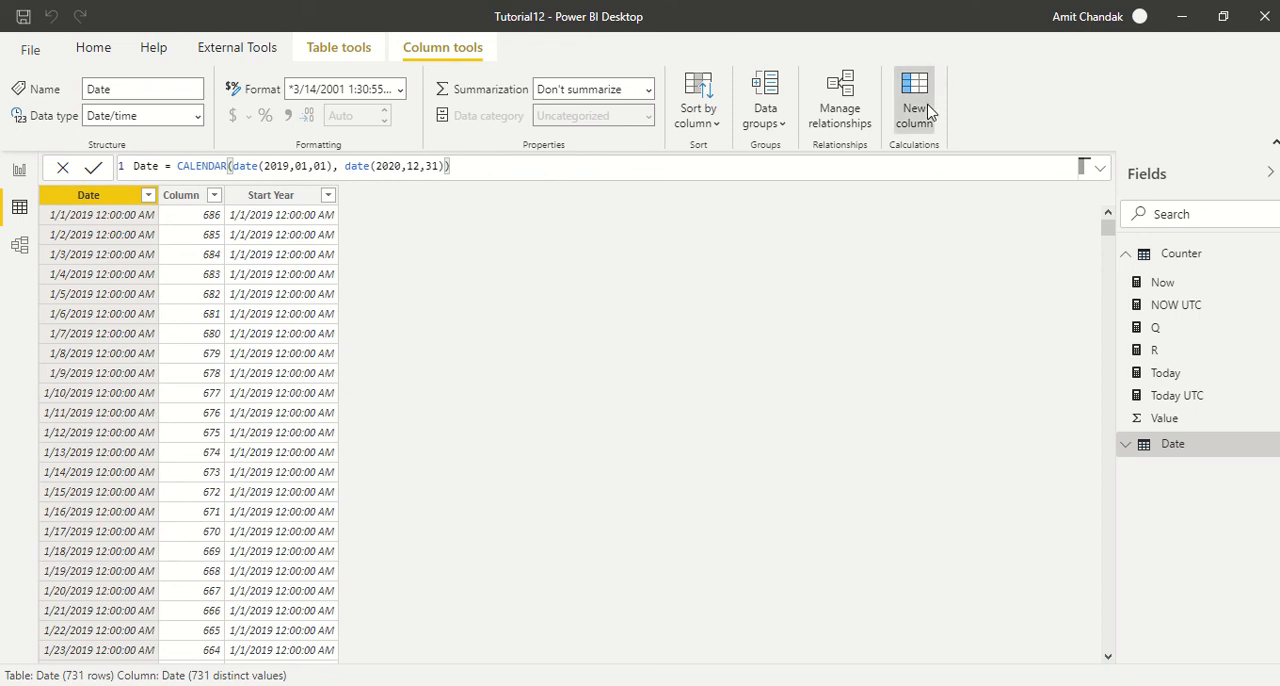
{"action": "left_click", "coordinate": [265, 167]}
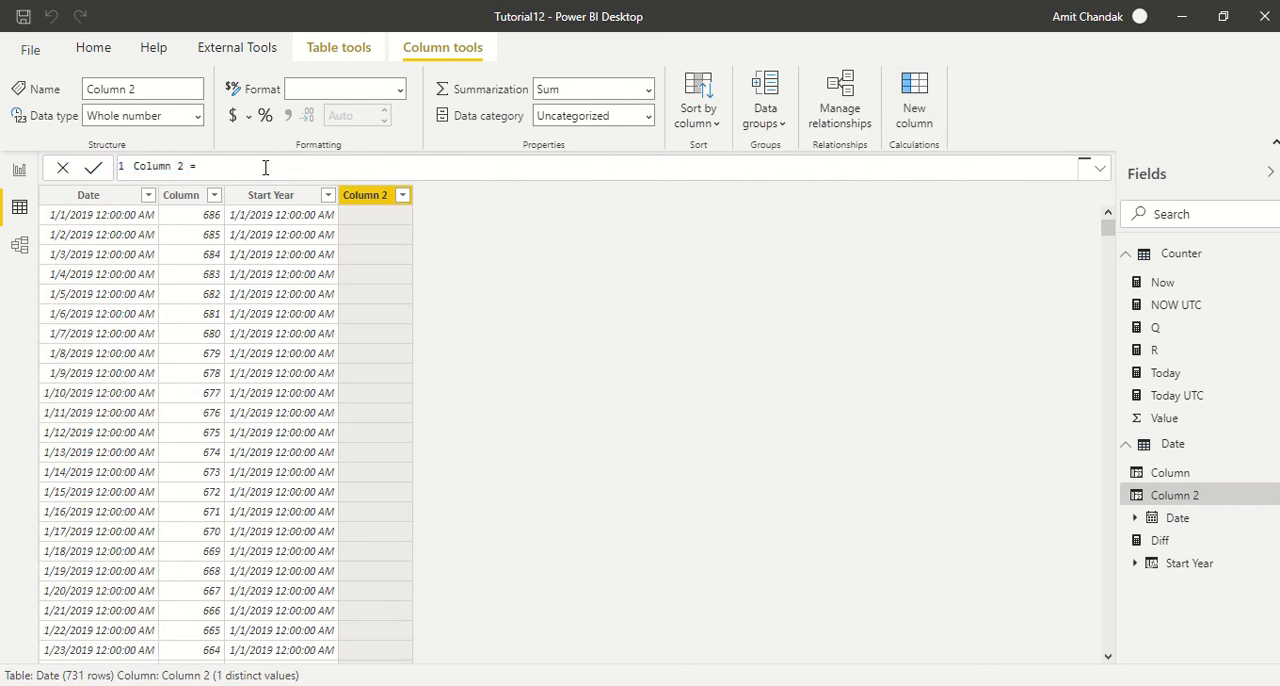
{"action": "type", "text": "date"}
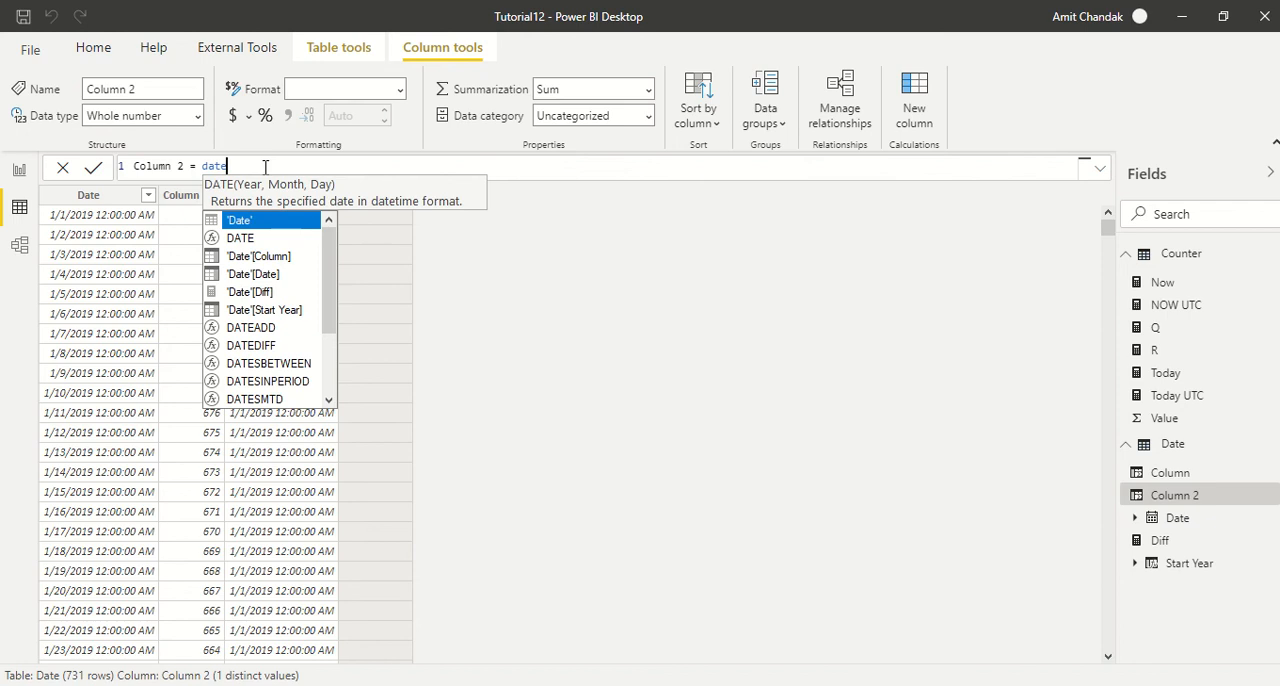
{"action": "key", "text": "Down"}
{"action": "key", "text": "Down"}
{"action": "key", "text": "Down"}
{"action": "key", "text": "Down"}
{"action": "key", "text": "Down"}
{"action": "key", "text": "Down"}
{"action": "key", "text": "Down"}
{"action": "key", "text": "Tab"}
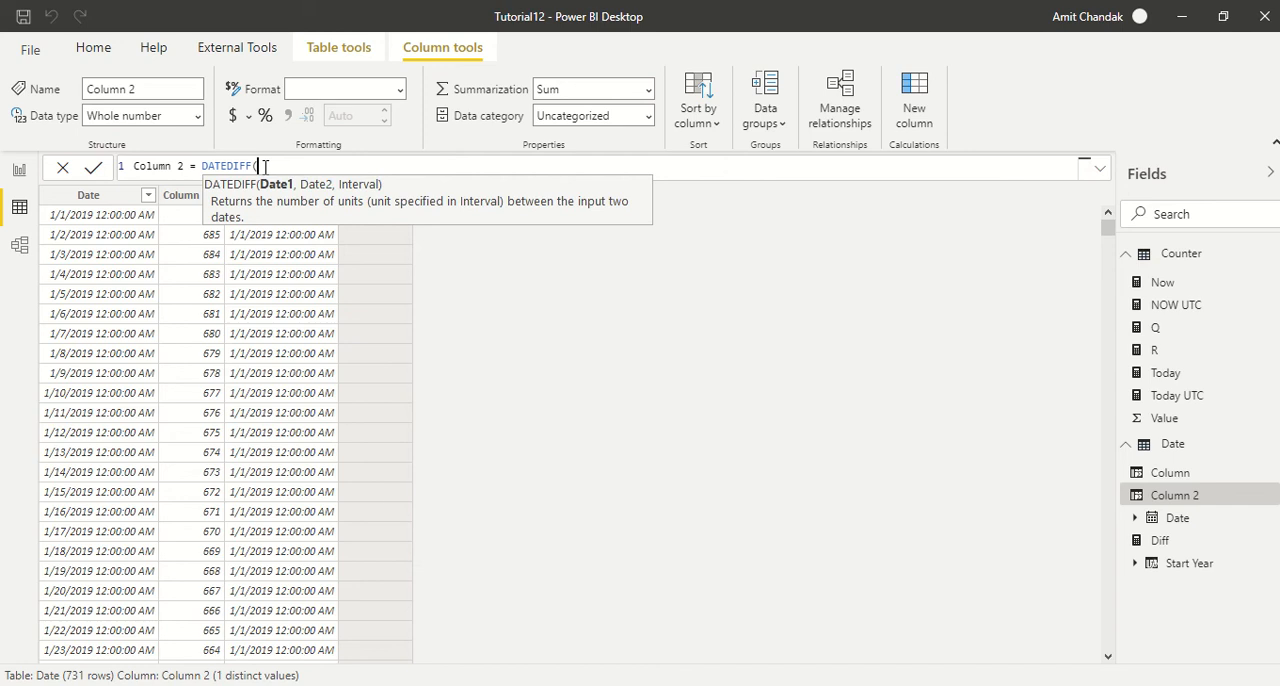
- Enter MIN('Date'[Date]) as the first date argument of the DATEDIFF formula
{"action": "type", "text": "min"}
{"action": "key", "text": "Tab"}
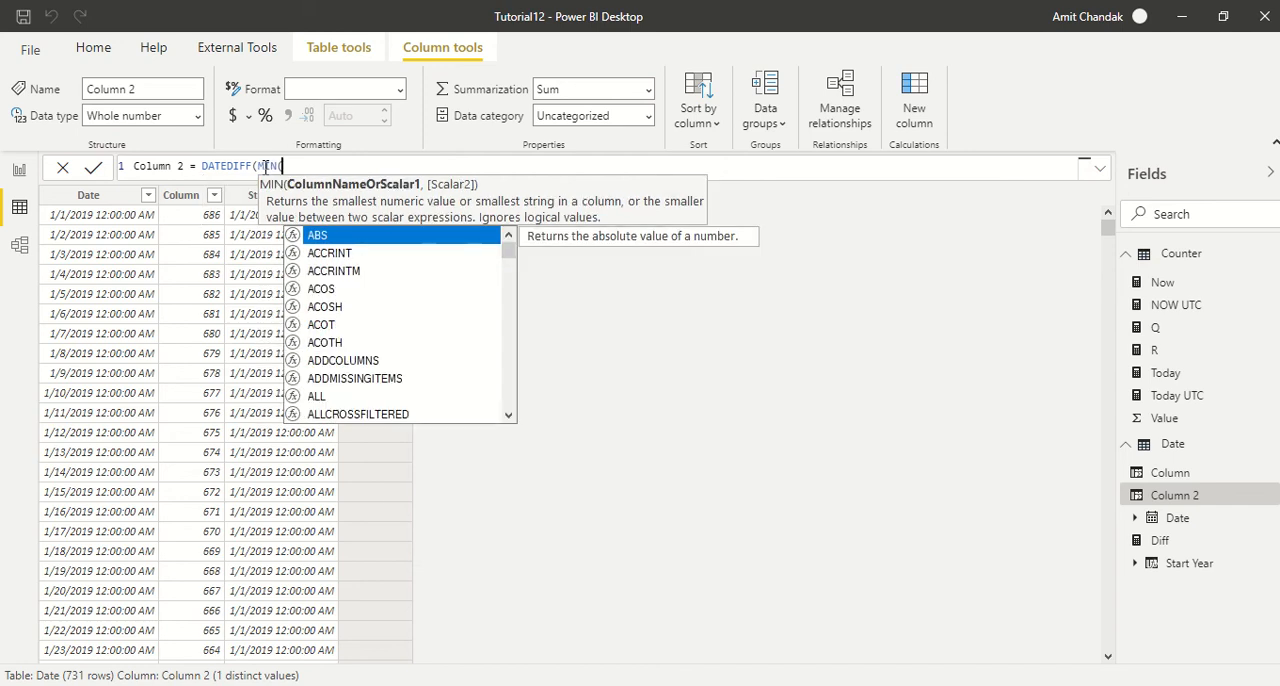
{"action": "type", "text": "date"}
{"action": "key", "text": "Down"}
{"action": "key", "text": "Down"}
{"action": "key", "text": "Down"}
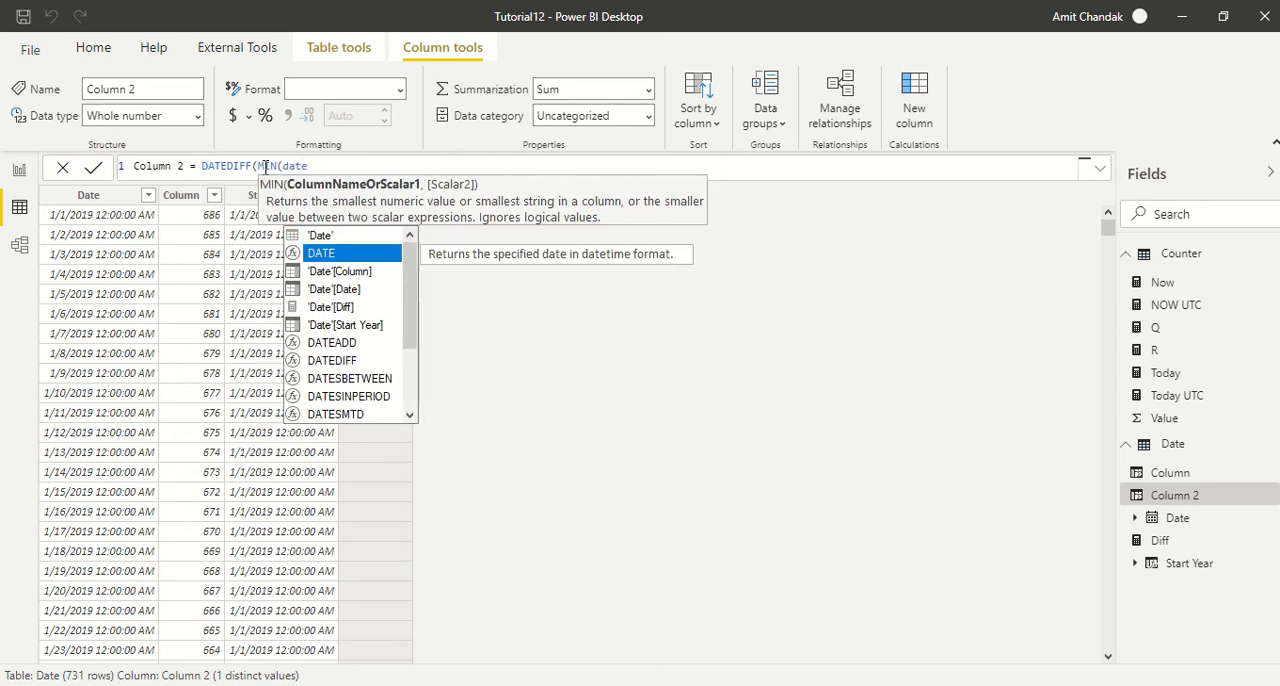
{"action": "key", "text": "Tab"}
{"action": "type", "text": "),"}
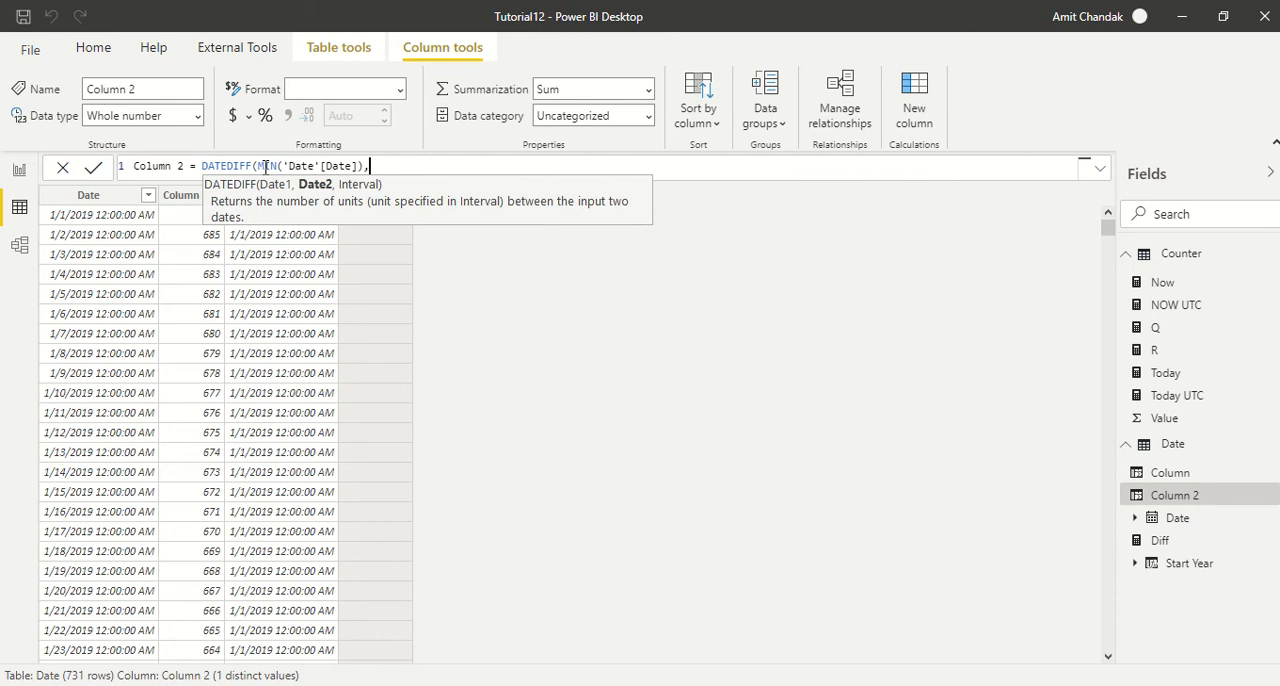
{"action": "type", "text": "["}
- Complete the DATEDIFF formula with [Date] as the second date and day as the interval, and commit it
{"action": "key", "text": "BackSpace"}
{"action": "type", "text": "[Date"}
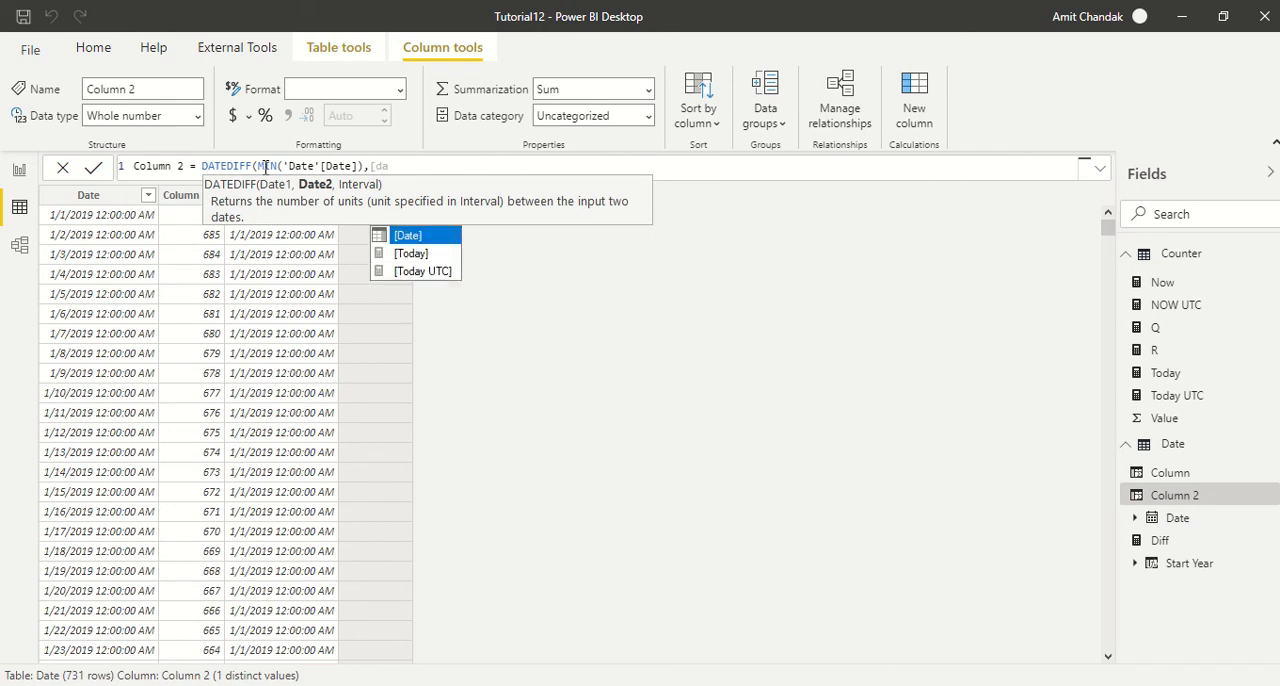
{"action": "type", "text": "])"}
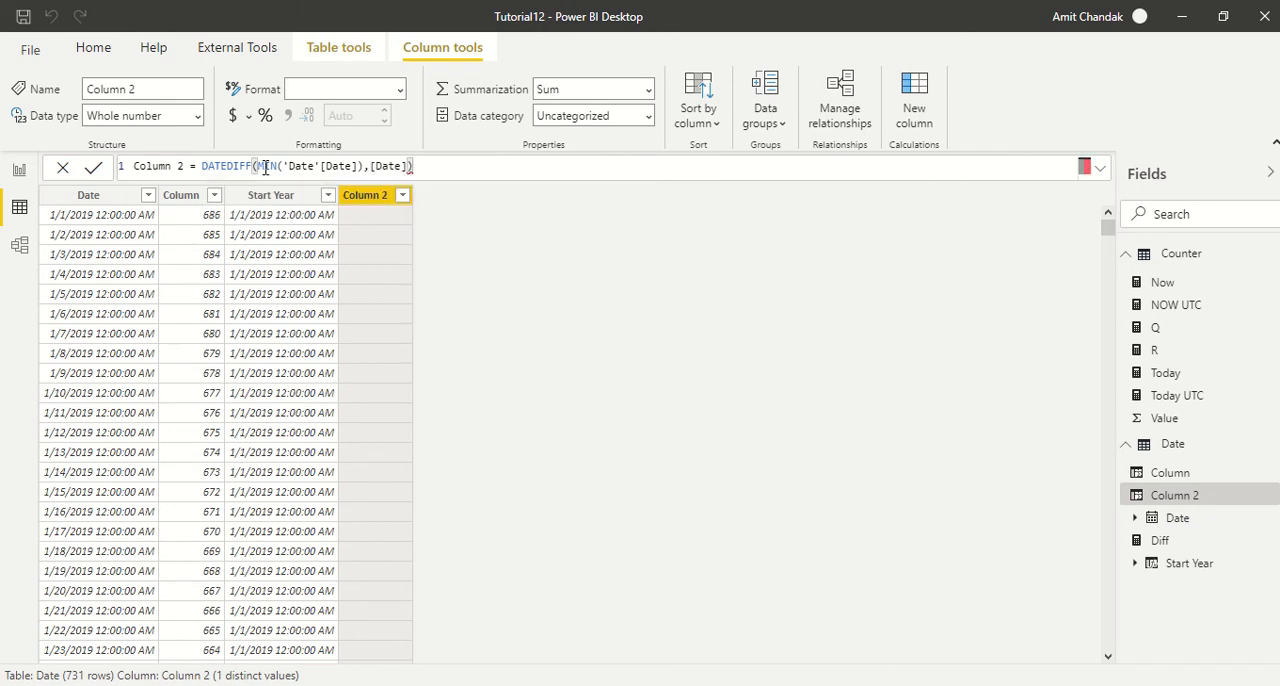
{"action": "key", "text": "BackSpace"}
{"action": "type", "text": ",day"}
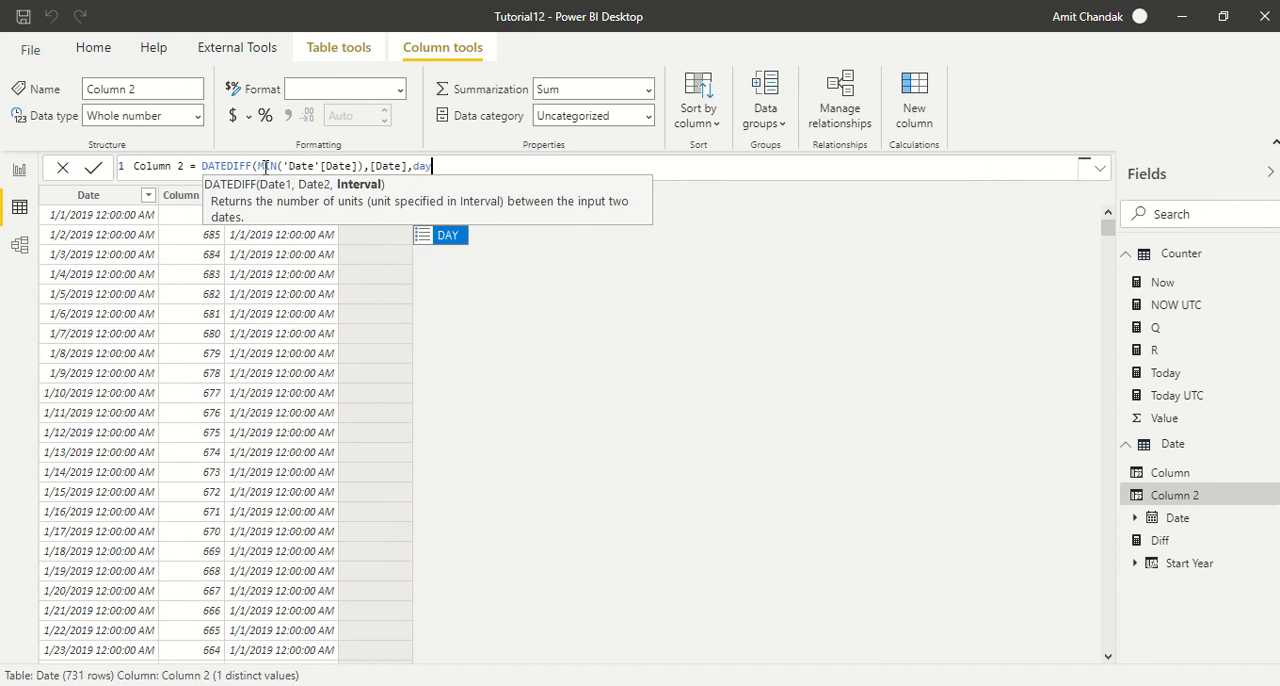
{"action": "type", "text": ")"}
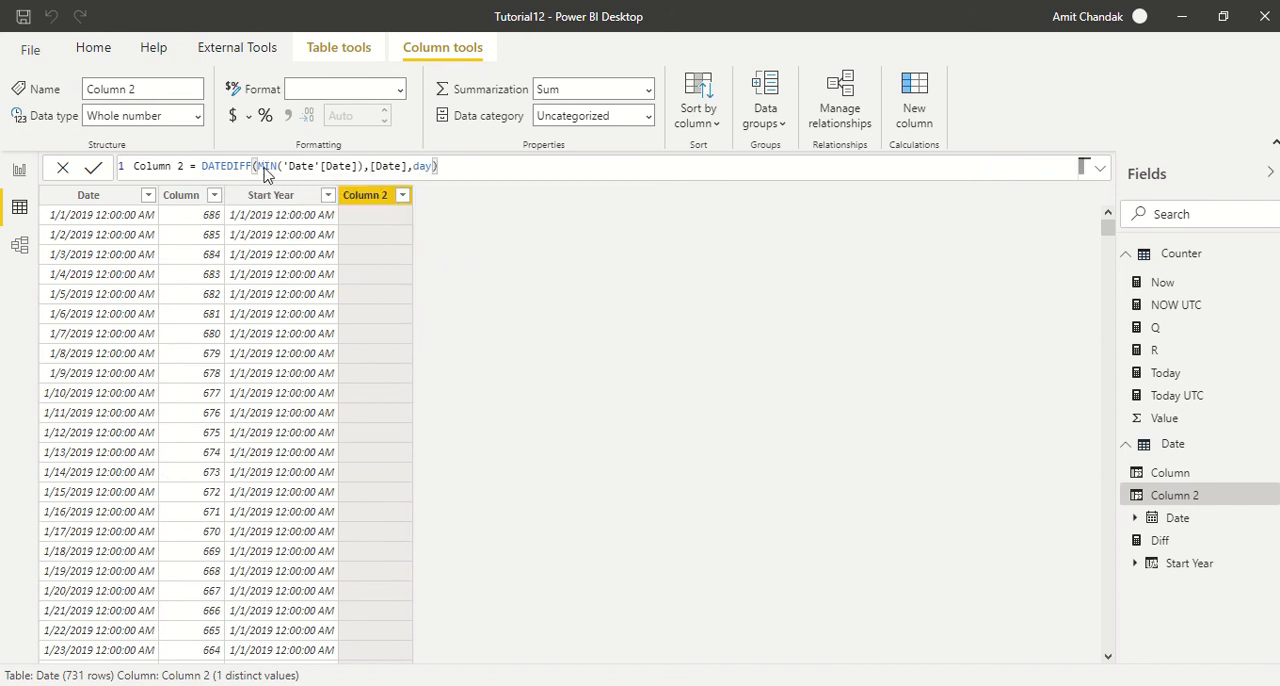
{"action": "key", "text": "Return"}
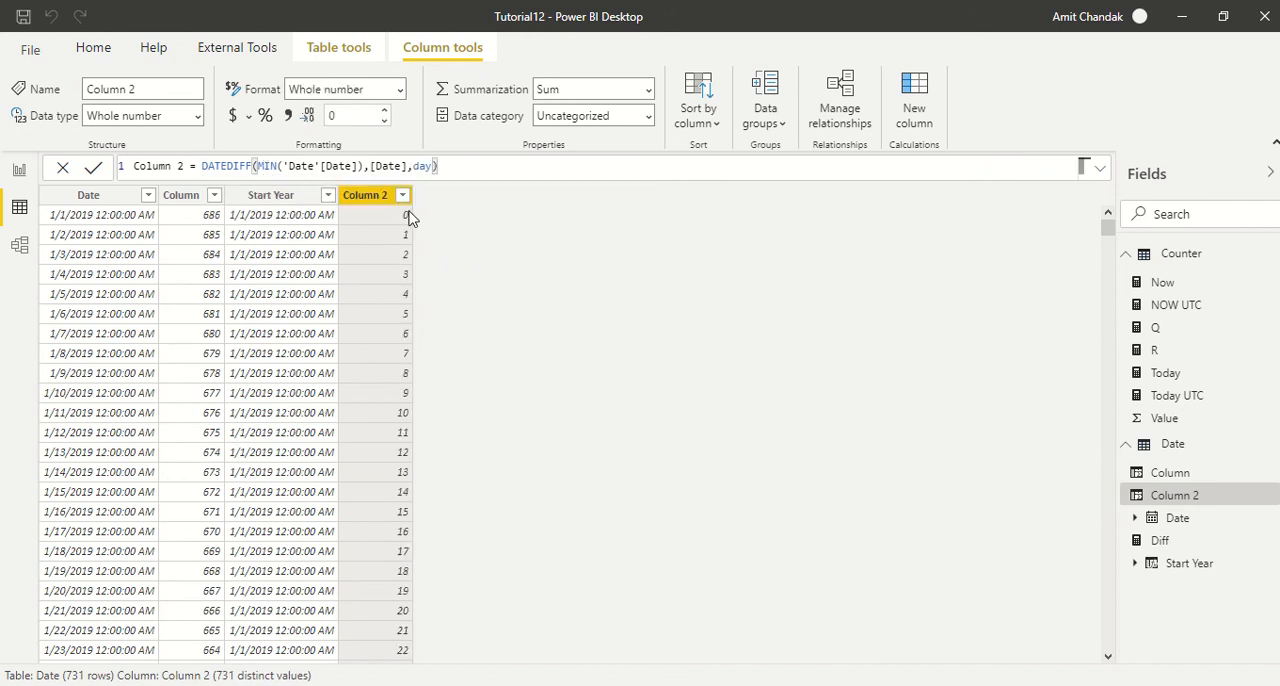
- Insert the QUOTIENT function in front of DATEDIFF in the Column 2 formula
{"action": "scroll", "coordinate": [400, 450], "scroll_direction": "down", "scroll_amount": 2}
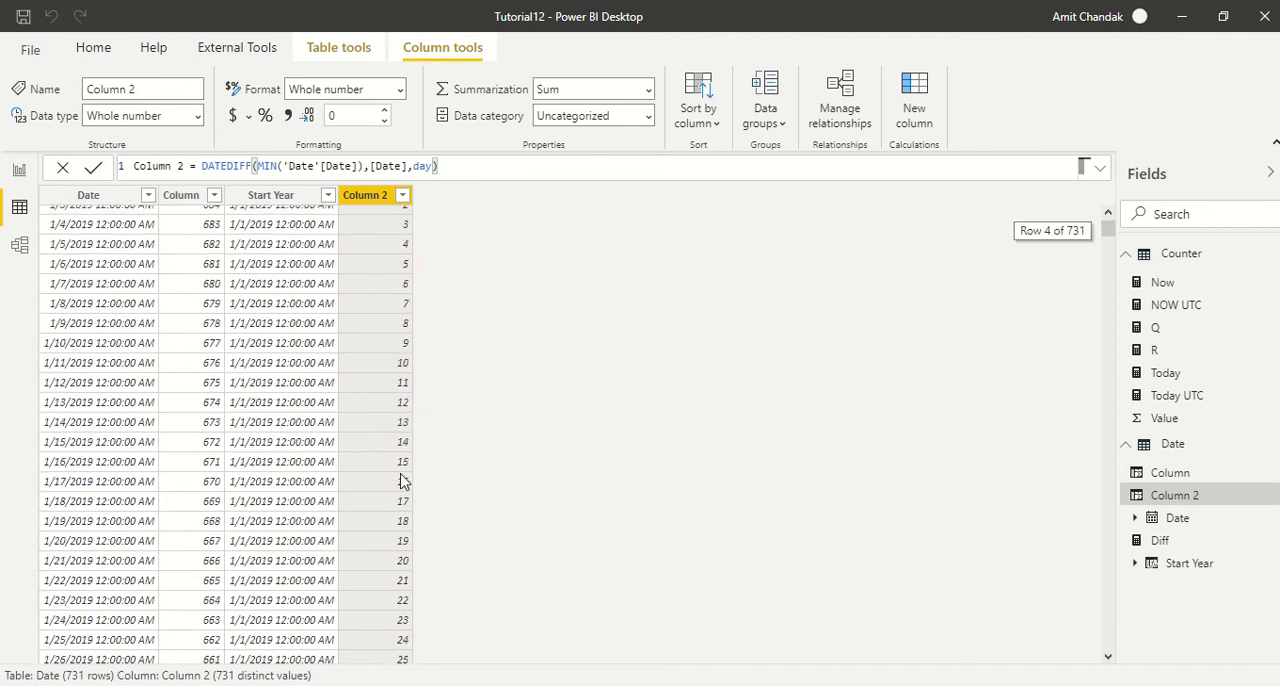
{"action": "scroll", "coordinate": [403, 476], "scroll_direction": "up", "scroll_amount": 2}
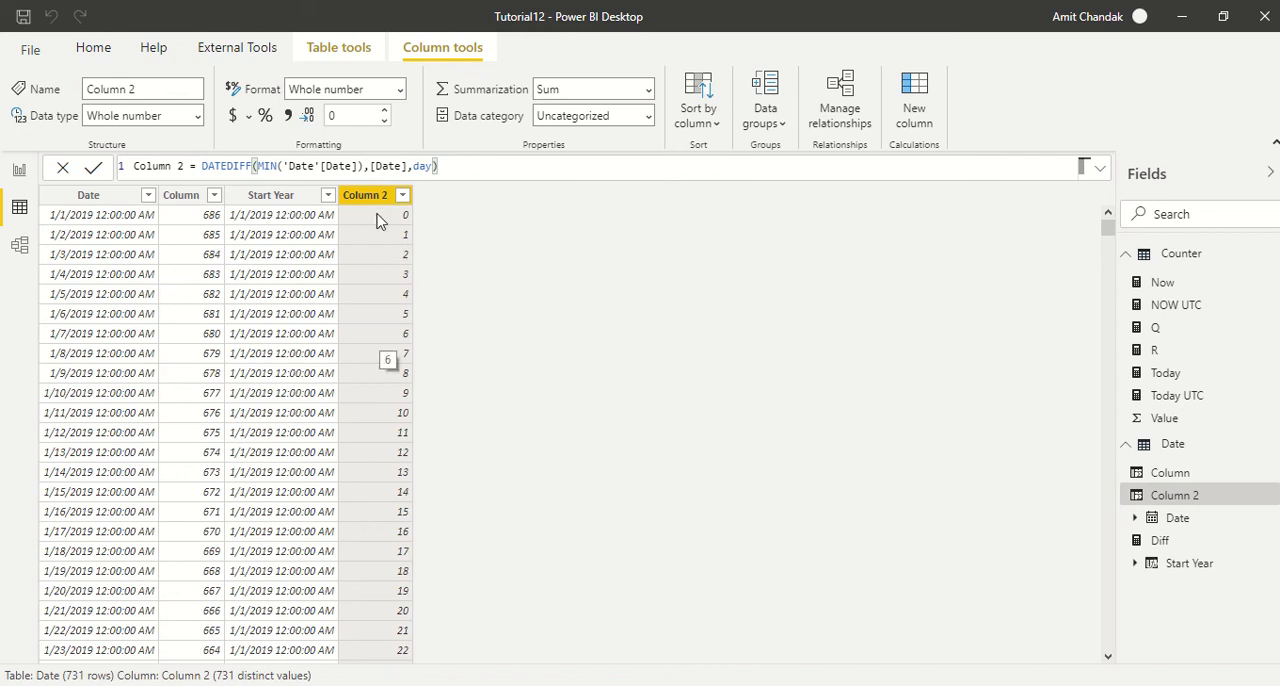
{"action": "double_click", "coordinate": [203, 166]}
{"action": "type", "text": "qu"}
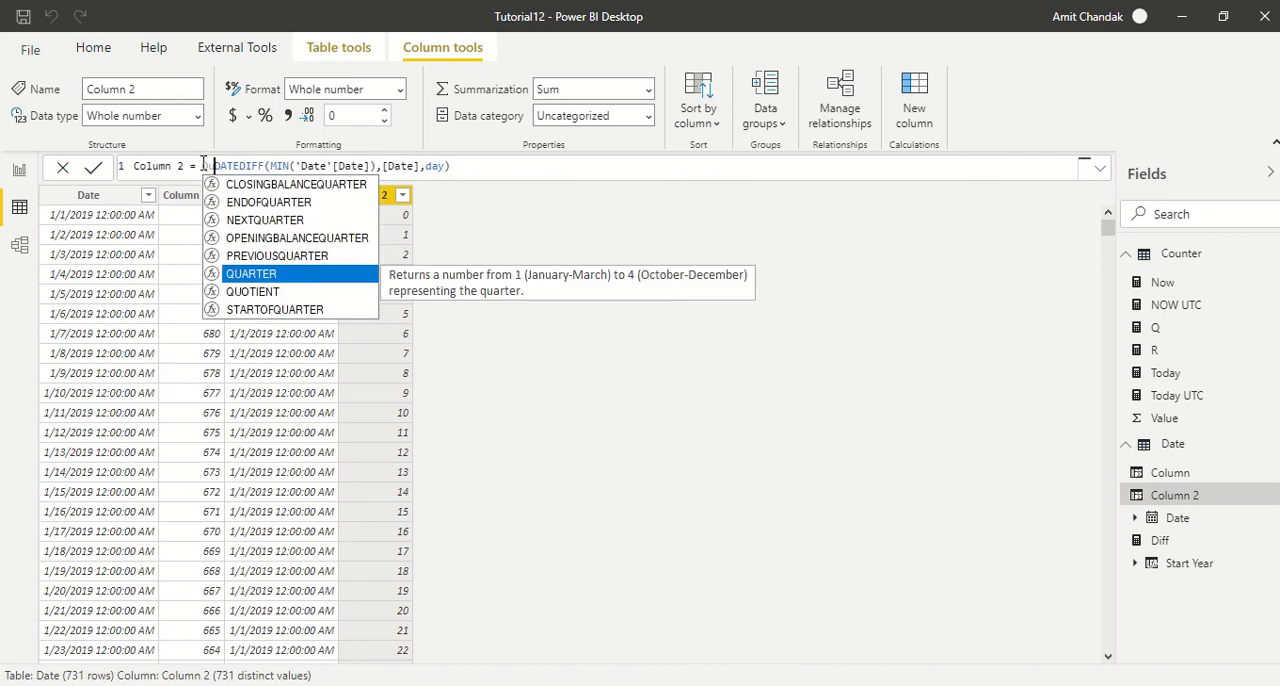
{"action": "key", "text": "Down"}
{"action": "key", "text": "Tab"}
- Close the QUOTIENT formula after DATEDIFF with 7 as the denominator and commit it
{"action": "key", "text": "Right"}
{"action": "key", "text": "Right"}
{"action": "key", "text": "Right"}
{"action": "key", "text": "Right"}
{"action": "key", "text": "Right"}
{"action": "key", "text": "Right"}
{"action": "key", "text": "Right"}
{"action": "key", "text": "Right"}
{"action": "key", "text": "Right"}
{"action": "key", "text": "Right"}
{"action": "key", "text": "Right"}
{"action": "key", "text": "Right"}
{"action": "key", "text": "Right"}
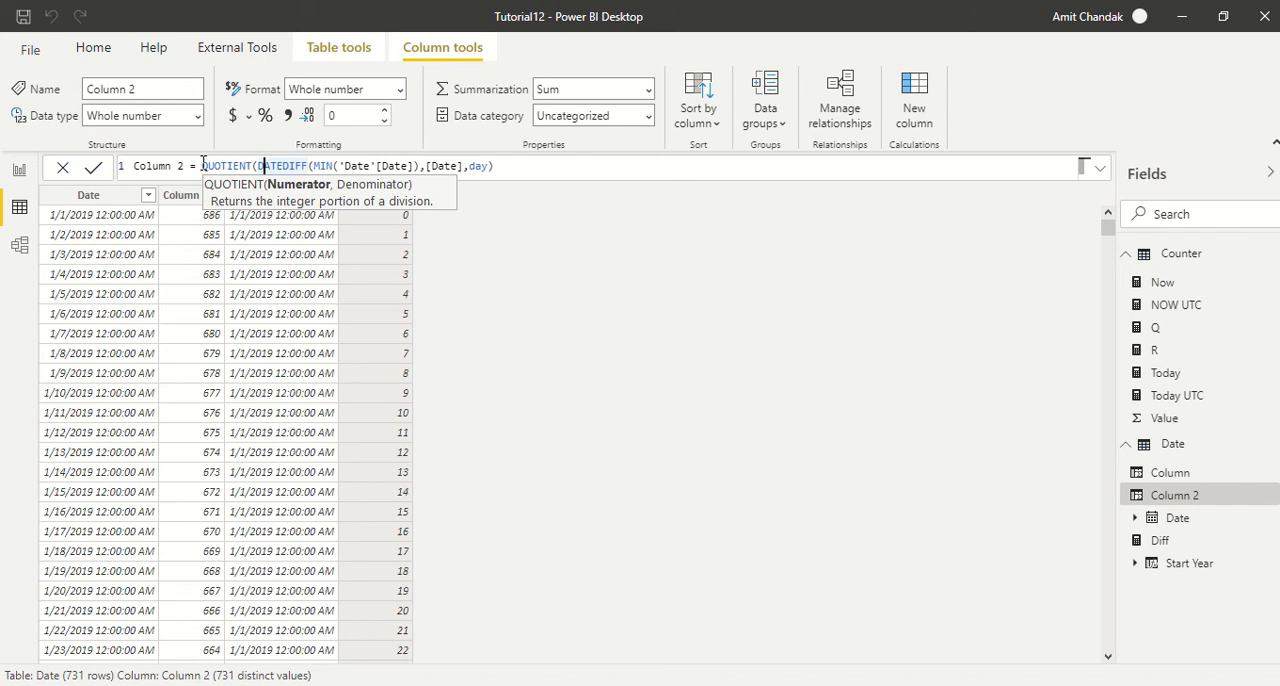
{"action": "key", "text": "Right"}
{"action": "key", "text": "Right"}
{"action": "key", "text": "Right"}
{"action": "key", "text": "Right"}
{"action": "key", "text": "Right"}
{"action": "key", "text": "Right"}
{"action": "key", "text": "Right"}
{"action": "key", "text": "Right"}
{"action": "key", "text": "Right"}
{"action": "key", "text": "Right"}
{"action": "key", "text": "Right"}
{"action": "key", "text": "Right"}
{"action": "key", "text": "Right"}
{"action": "key", "text": "Right"}
{"action": "key", "text": "Right"}
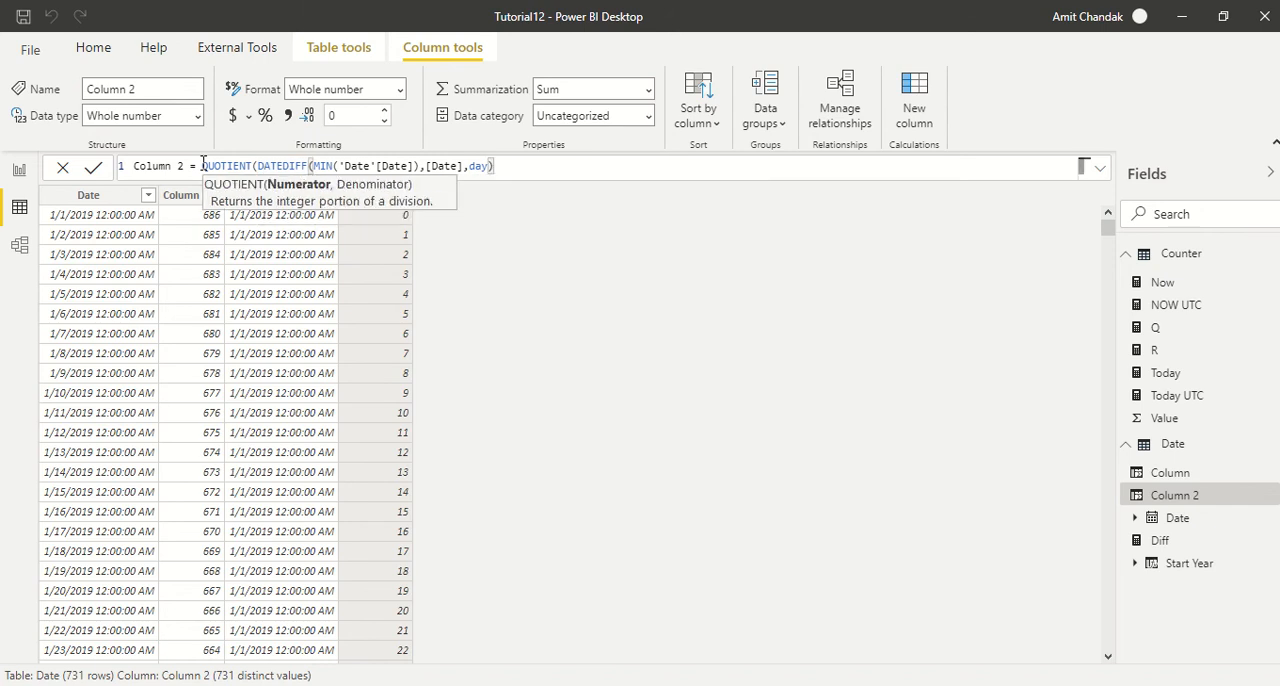
{"action": "type", "text": ",7)"}
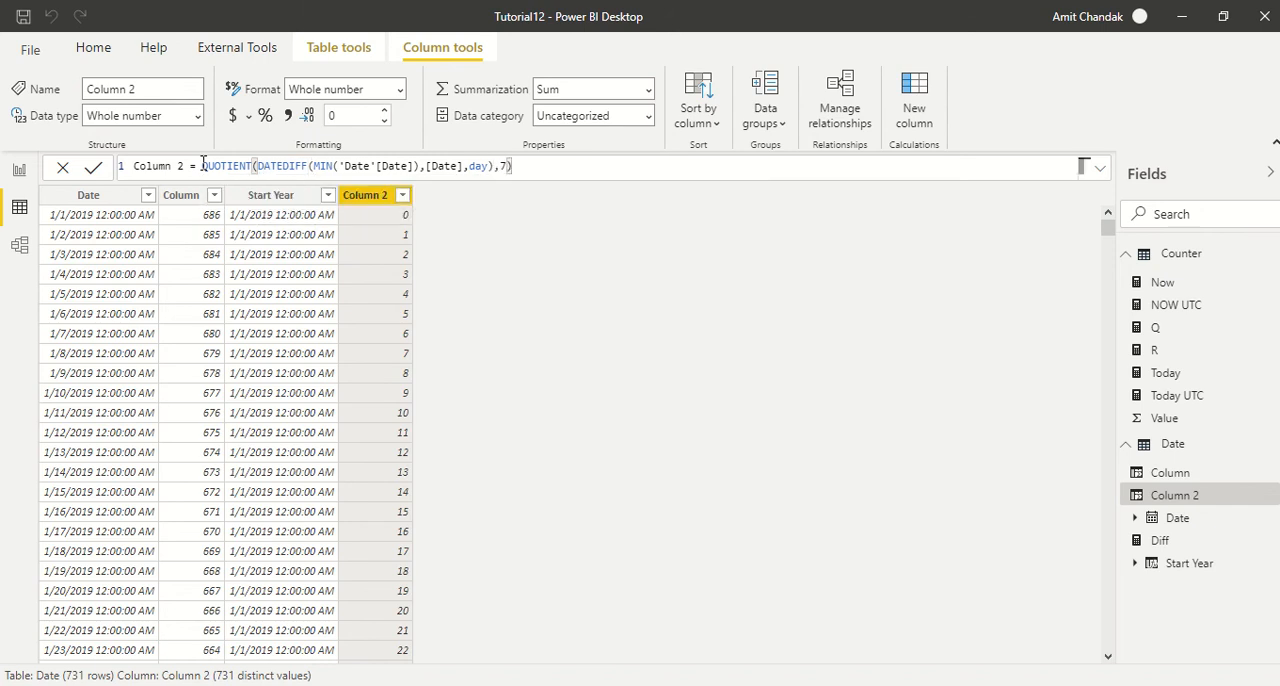
{"action": "key", "text": "Return"}
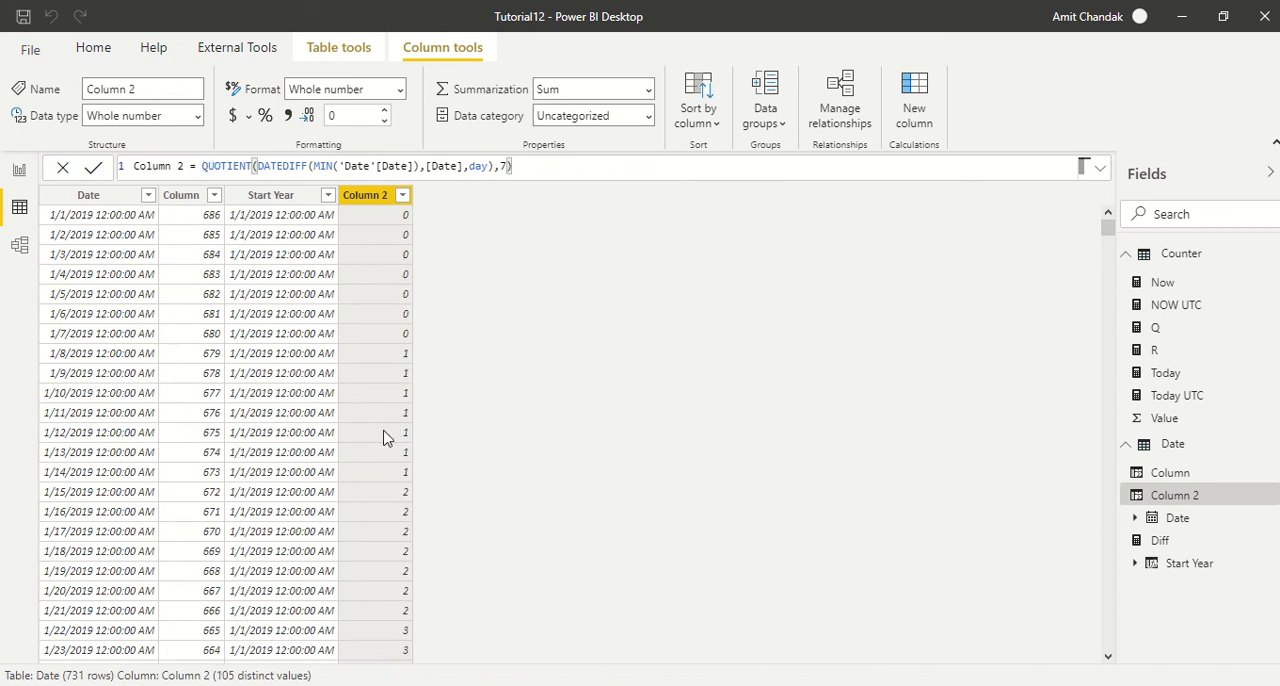
- Append +1 to the QUOTIENT formula of Column 2 and copy the complete formula for reuse
{"action": "scroll", "coordinate": [395, 430], "scroll_direction": "down", "scroll_amount": 15}
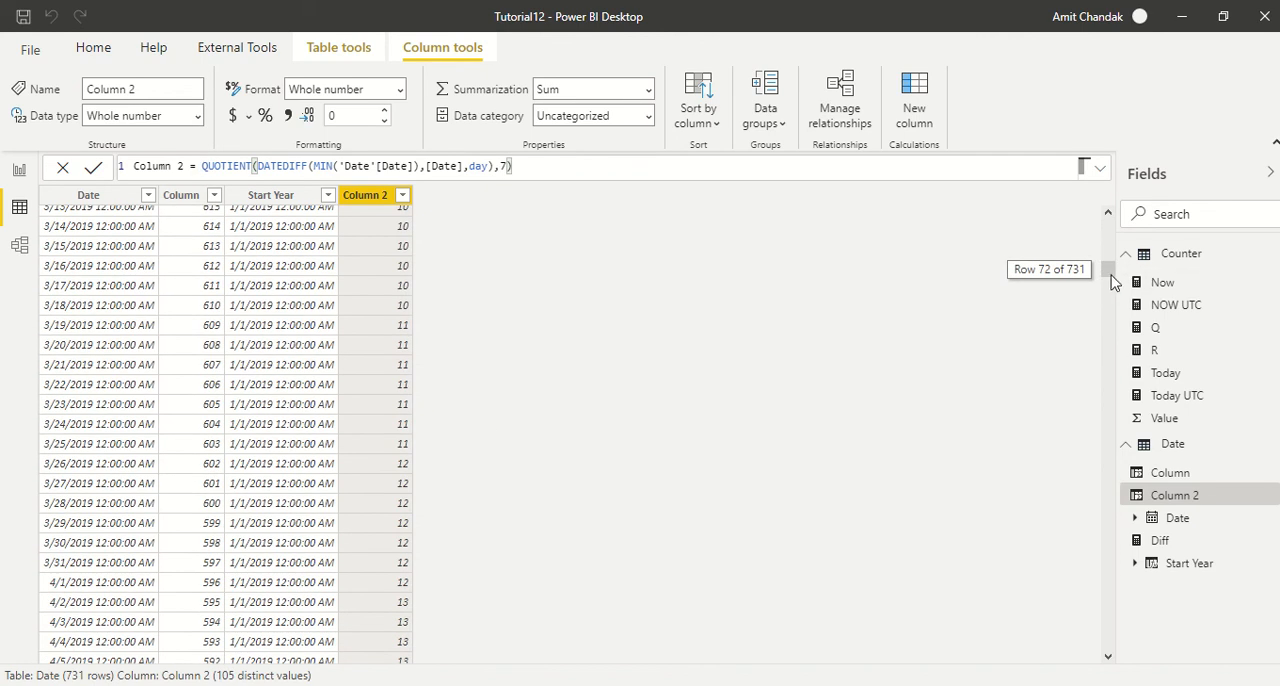
{"action": "left_click_drag", "start_coordinate": [1107, 268], "coordinate": [1062, 216]}
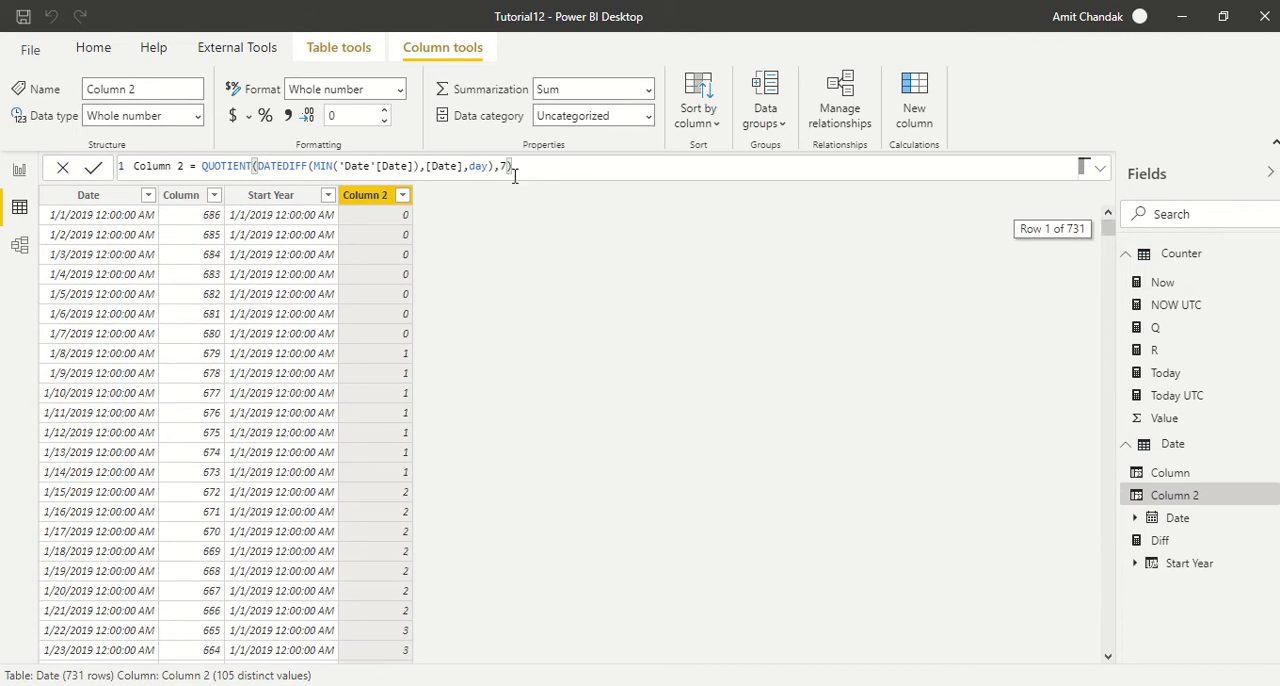
{"action": "type", "text": "+1"}
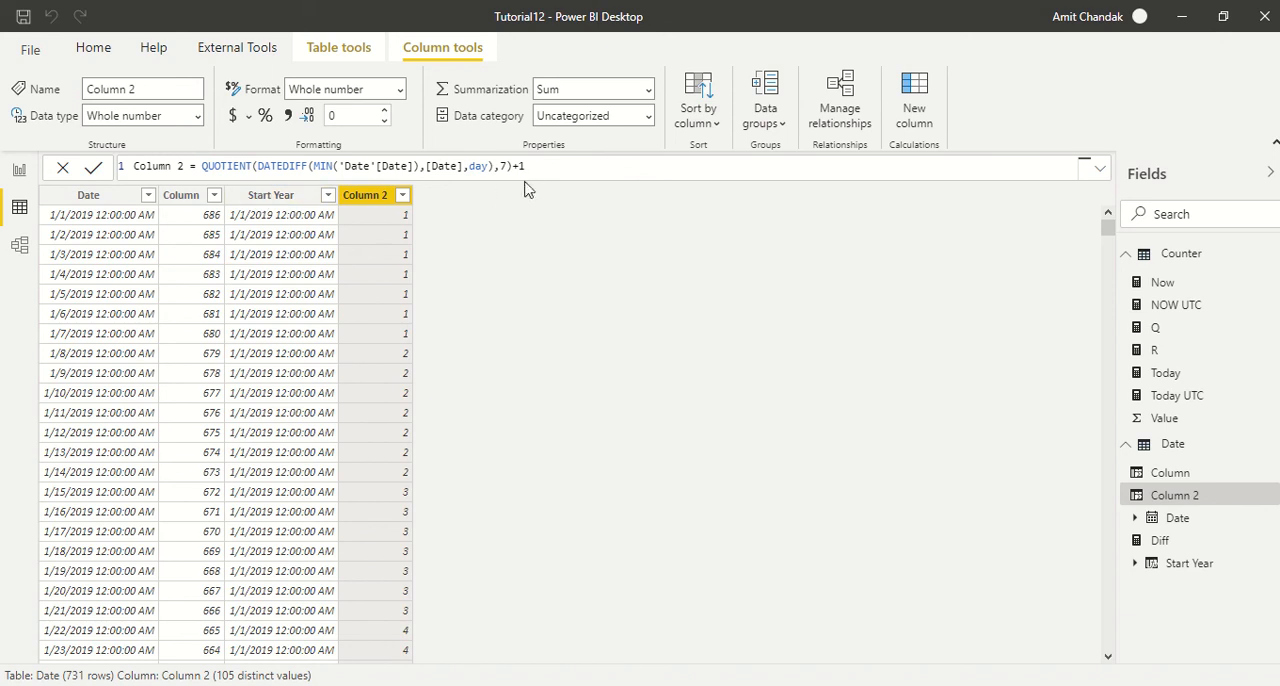
{"action": "left_click_drag", "start_coordinate": [545, 168], "coordinate": [133, 166]}
{"action": "key", "text": "ctrl+c"}
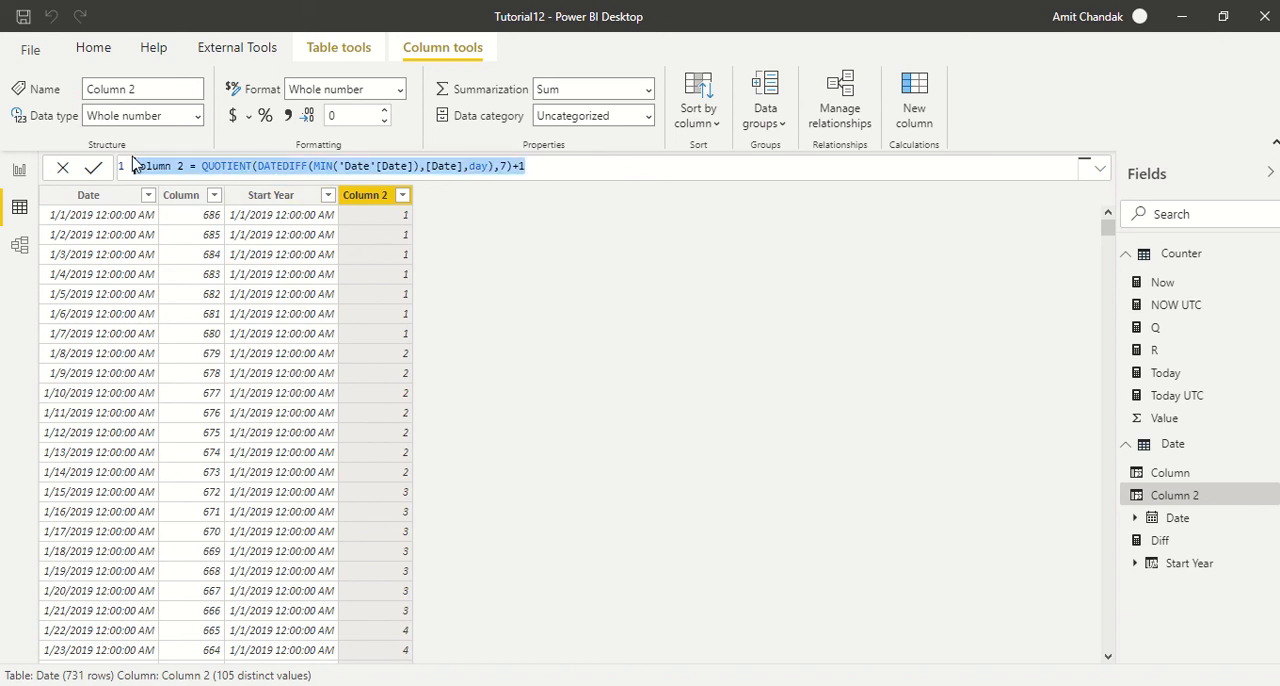
- Rename the QUOTIENT column from Column 2 to Weeks in its formula
{"action": "left_click", "coordinate": [914, 100]}
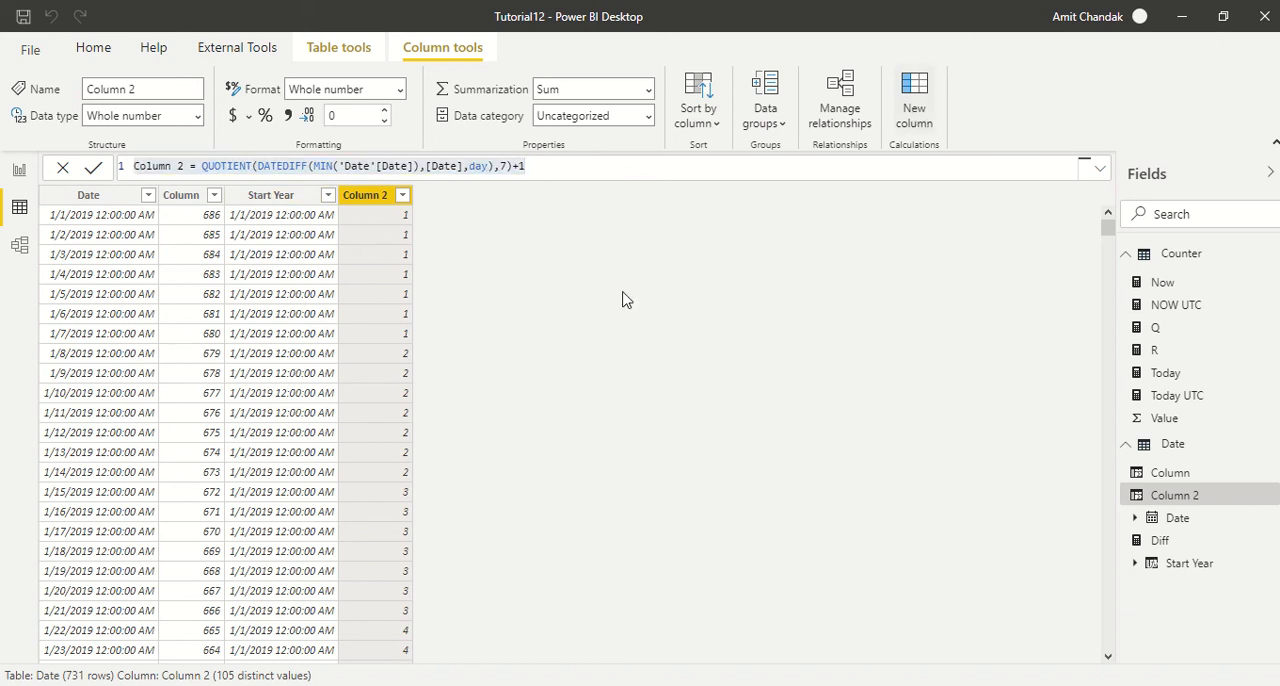
{"action": "left_click", "coordinate": [345, 195]}
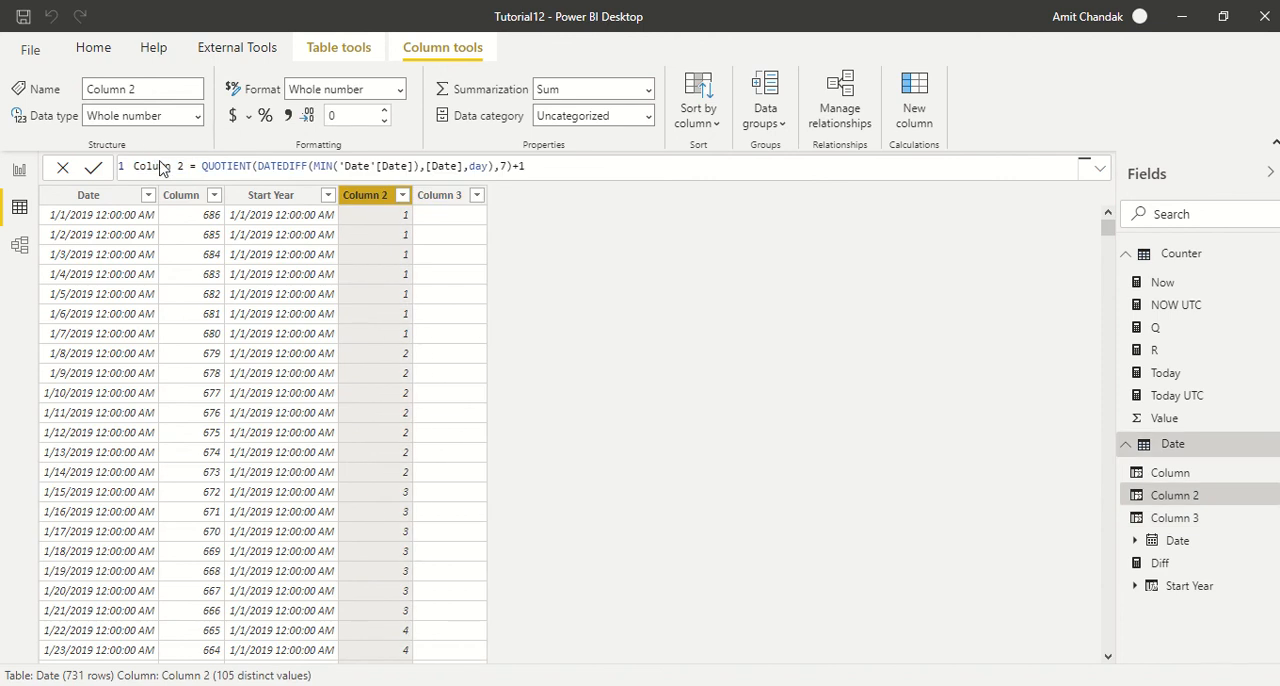
{"action": "double_click", "coordinate": [160, 165]}
{"action": "left_click_drag", "start_coordinate": [183, 166], "coordinate": [126, 160]}
{"action": "key", "text": "BackSpace"}
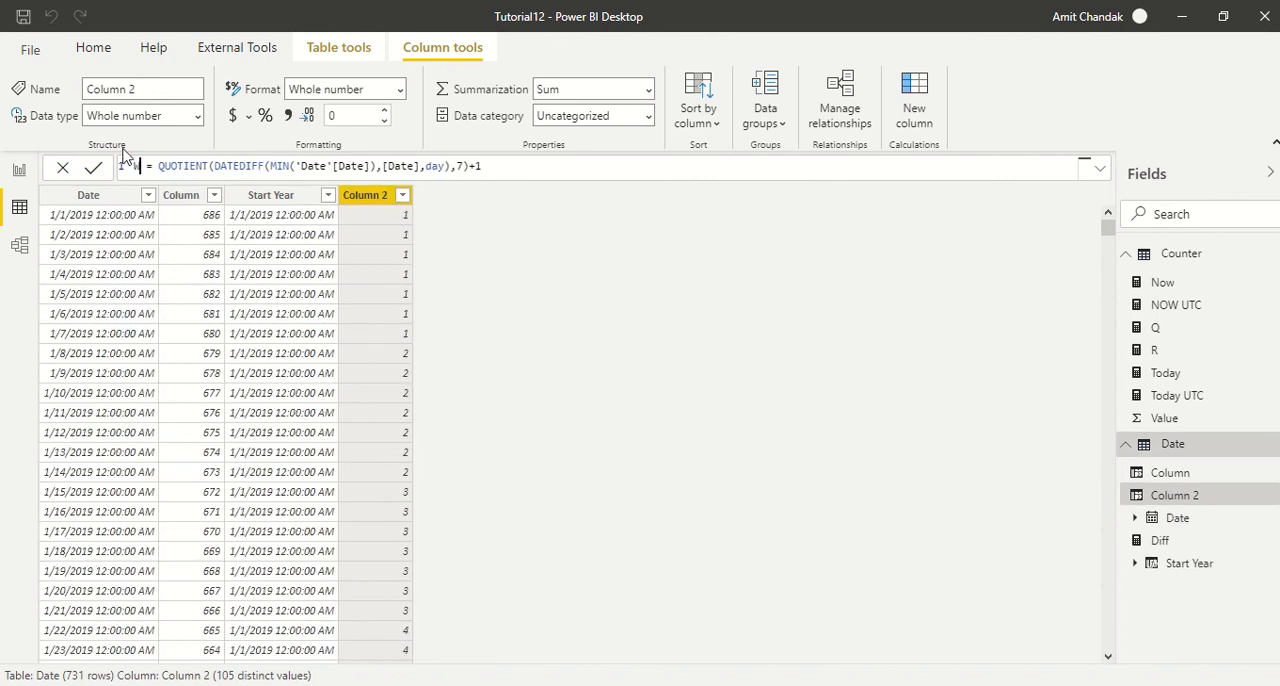
{"action": "type", "text": "Weeks"}
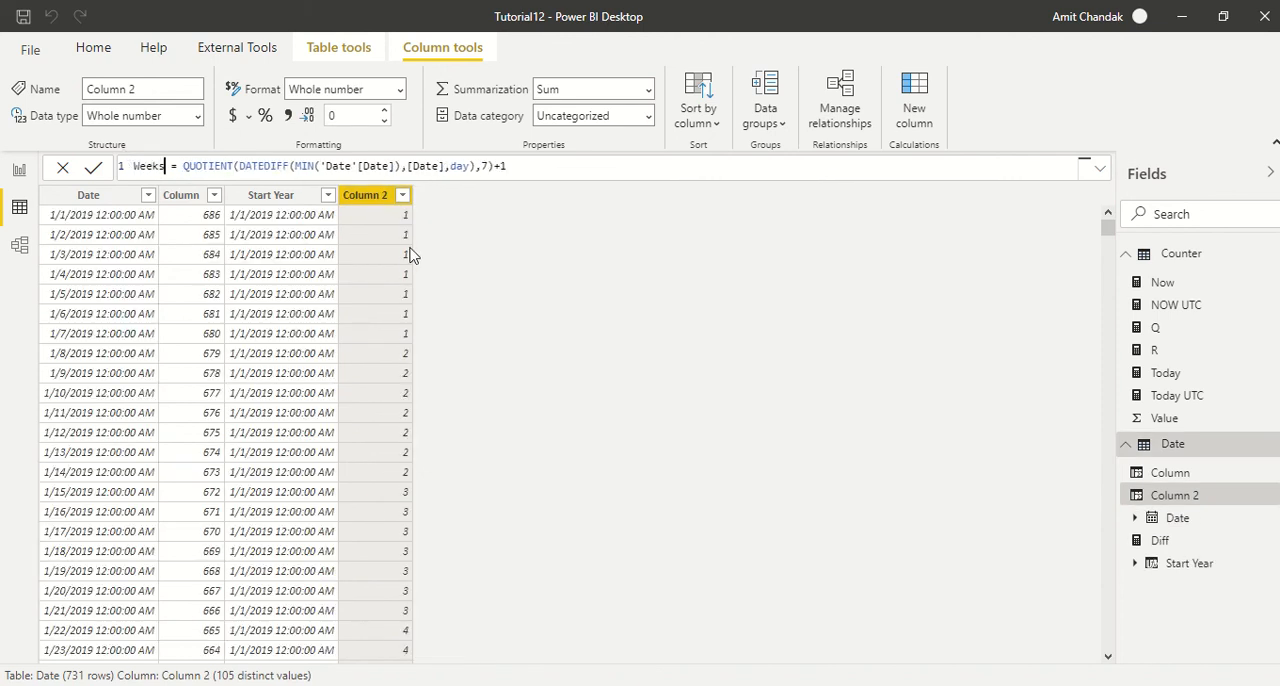
{"action": "left_click", "coordinate": [372, 200]}
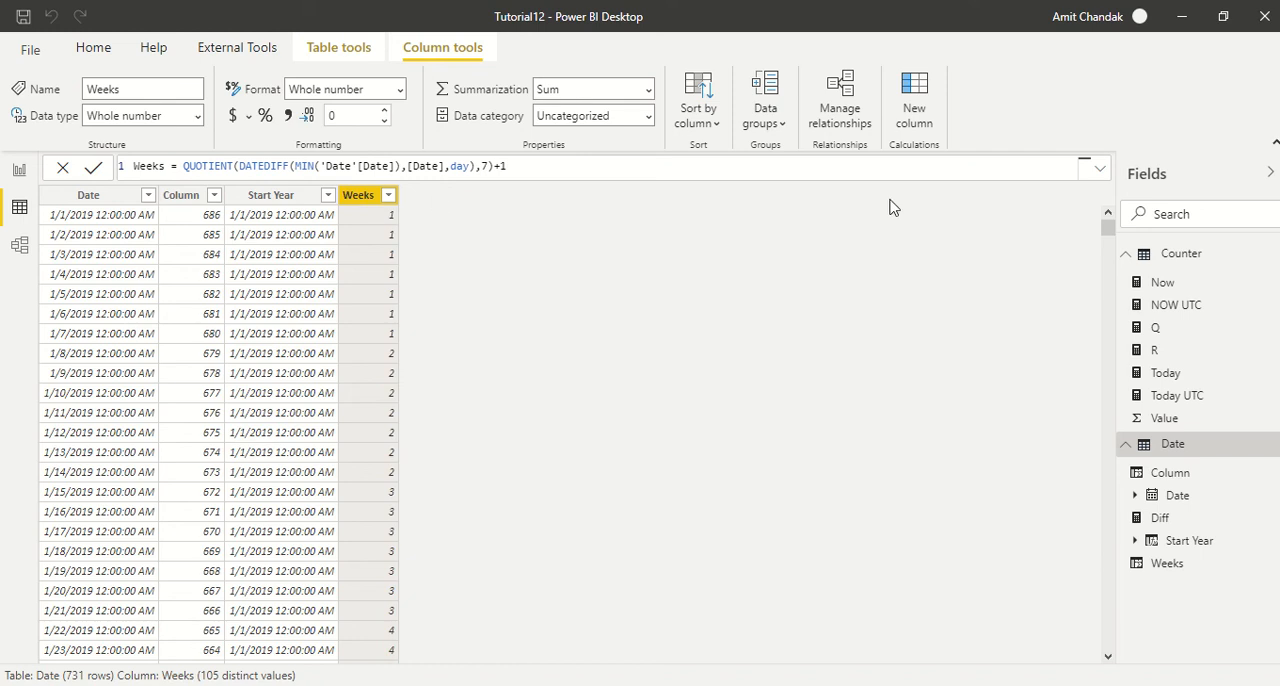
- Add another calculated column using the copied formula, with QUOTIENT replaced by Mod
{"action": "left_click", "coordinate": [911, 110]}
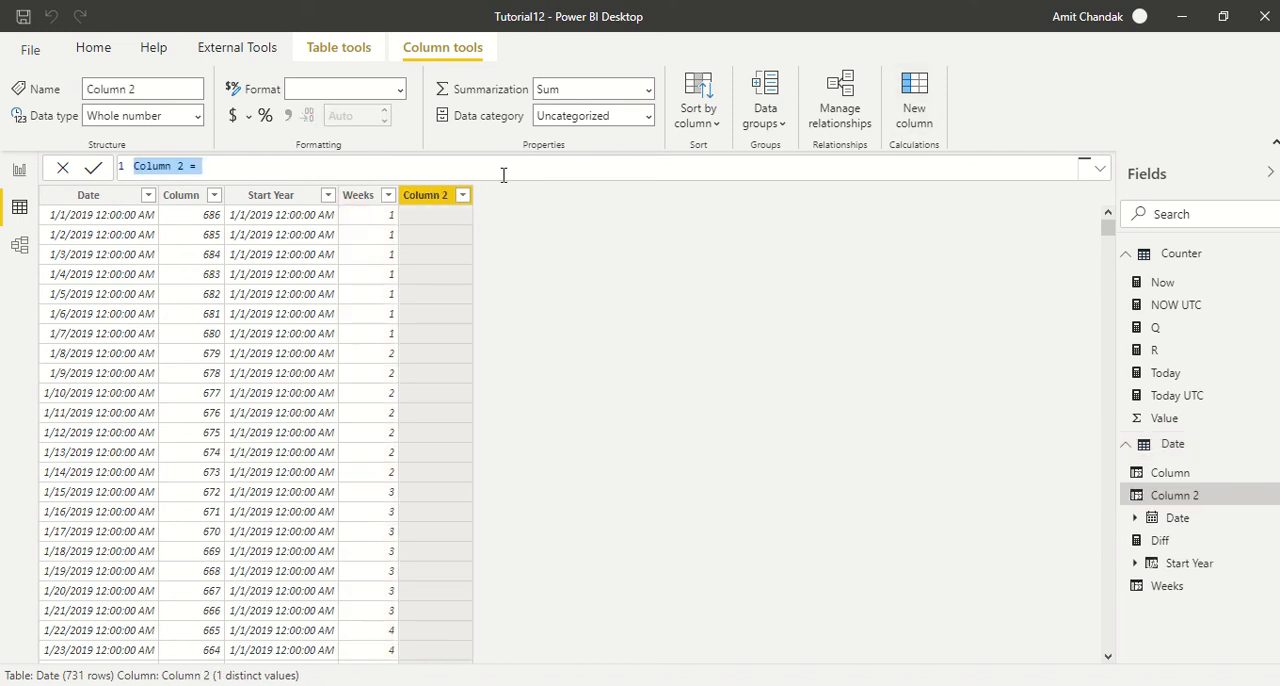
{"action": "key", "text": "ctrl+v"}
{"action": "double_click", "coordinate": [249, 165]}
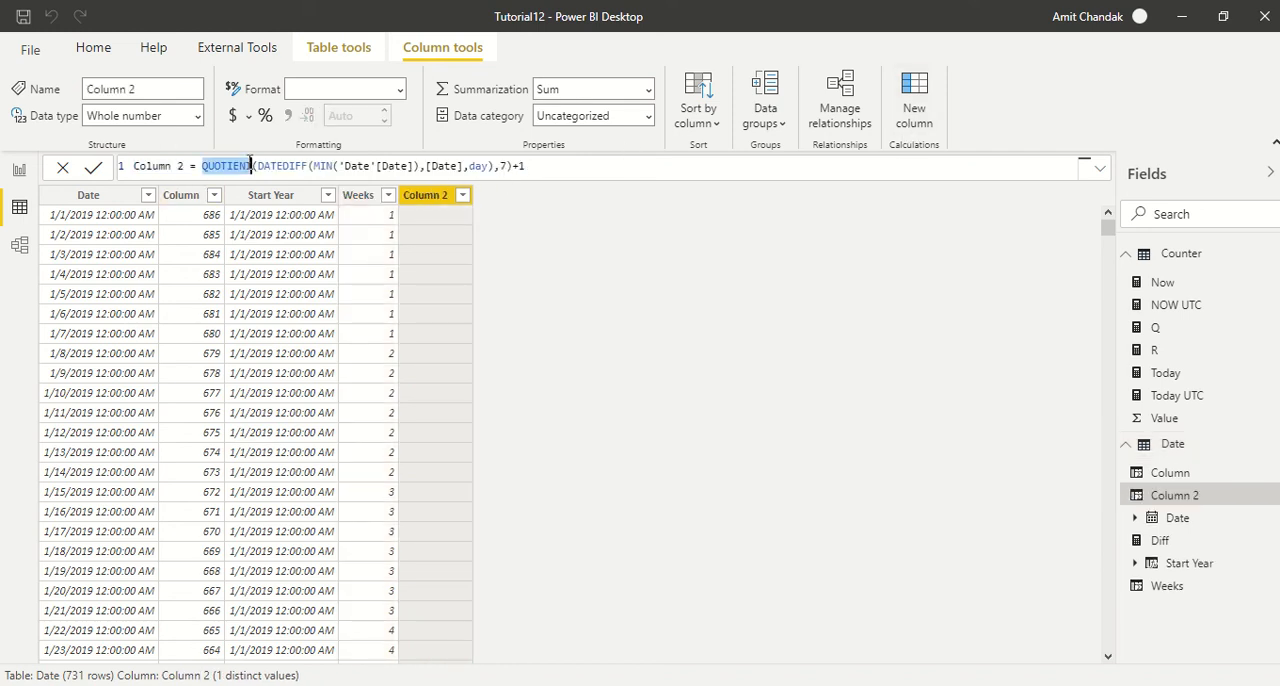
{"action": "type", "text": "Mod"}
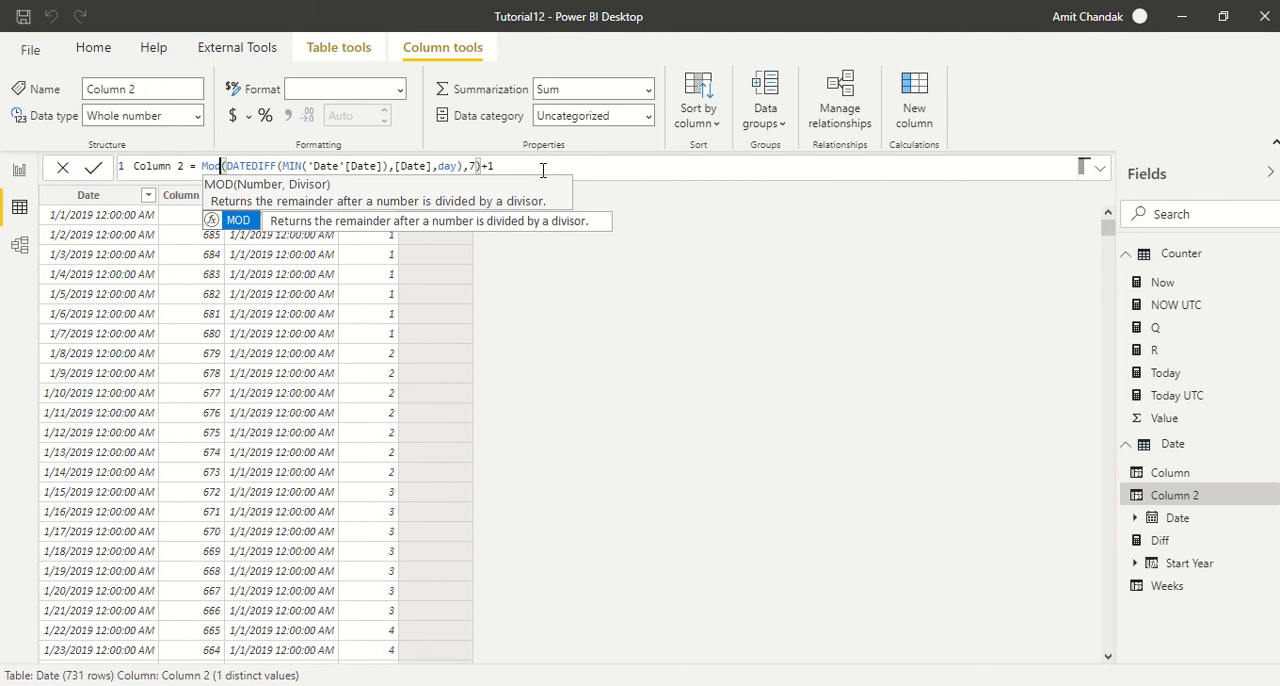
{"action": "key", "text": "Return"}
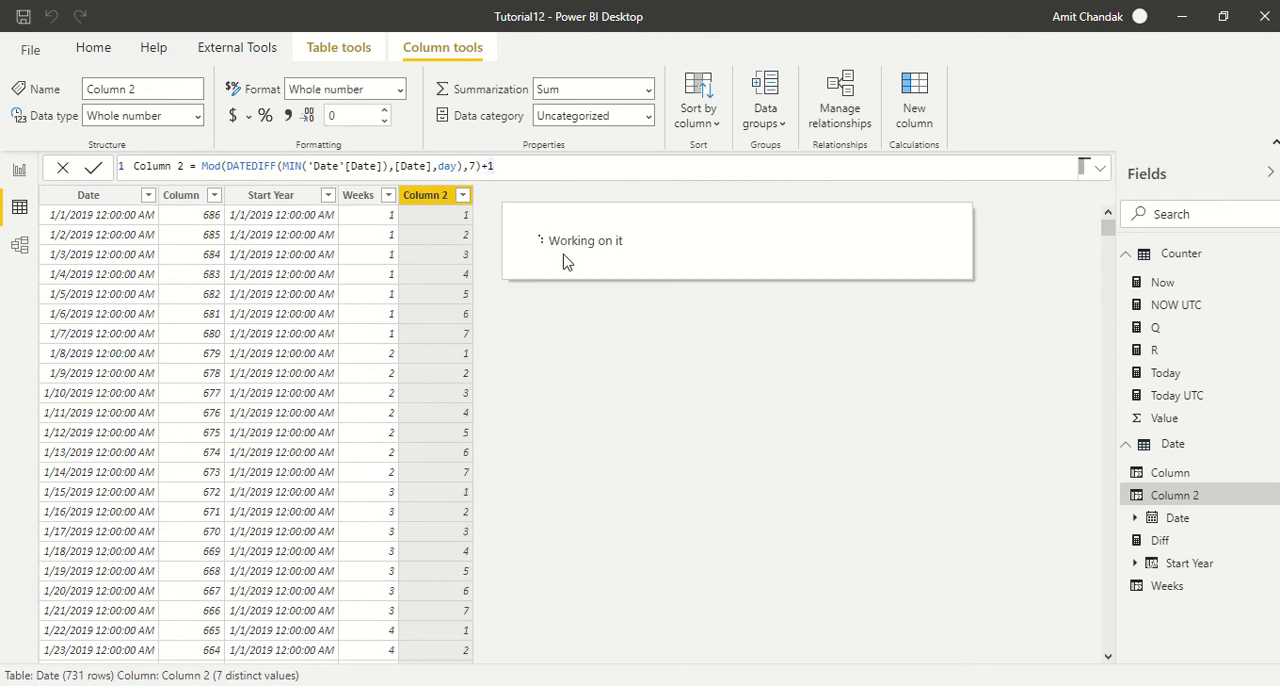
- Examine the Mod column's values row by row for the first seven dates of January 2019
{"action": "left_click", "coordinate": [453, 217]}
{"action": "left_click", "coordinate": [454, 240]}
{"action": "left_click", "coordinate": [455, 254]}
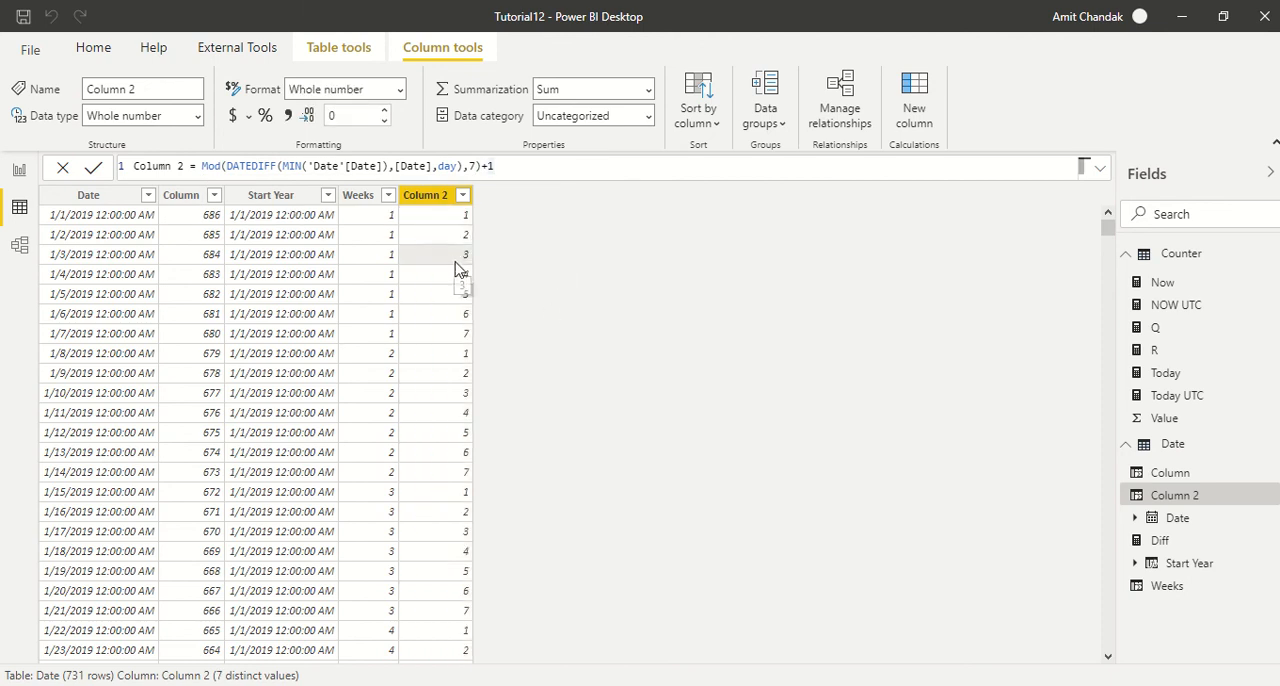
{"action": "left_click", "coordinate": [456, 274]}
{"action": "left_click", "coordinate": [452, 294]}
{"action": "left_click", "coordinate": [449, 316]}
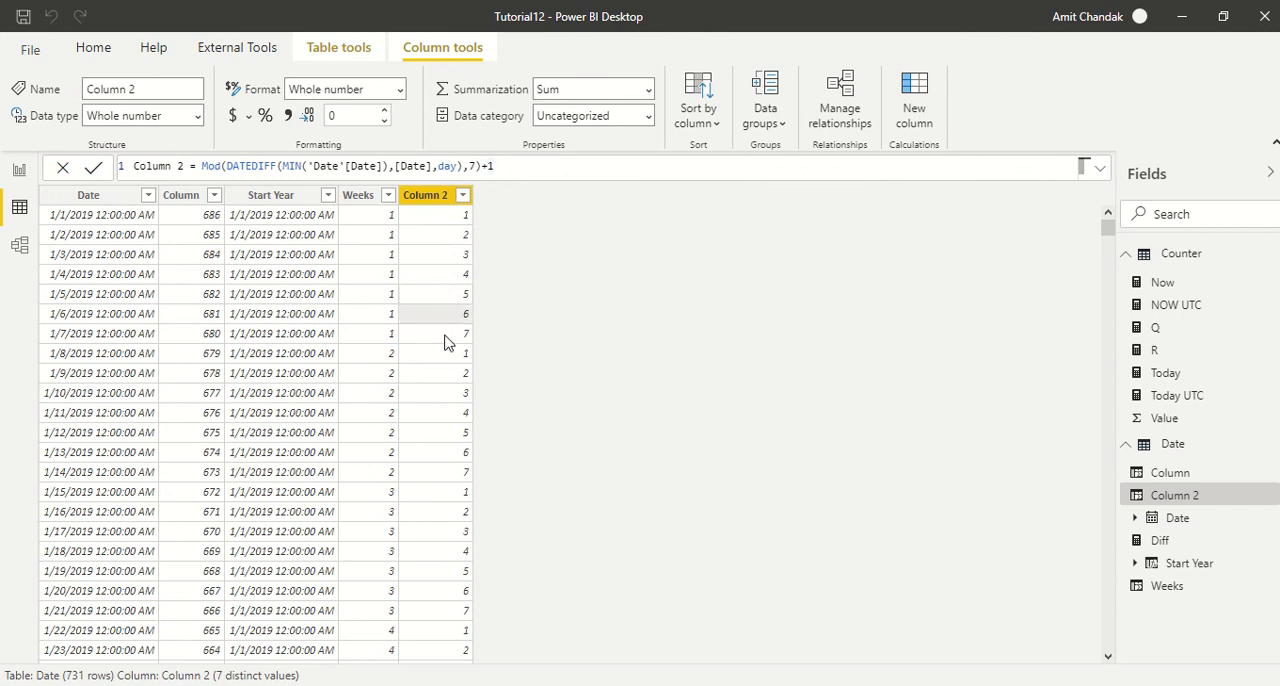
{"action": "left_click", "coordinate": [447, 335]}
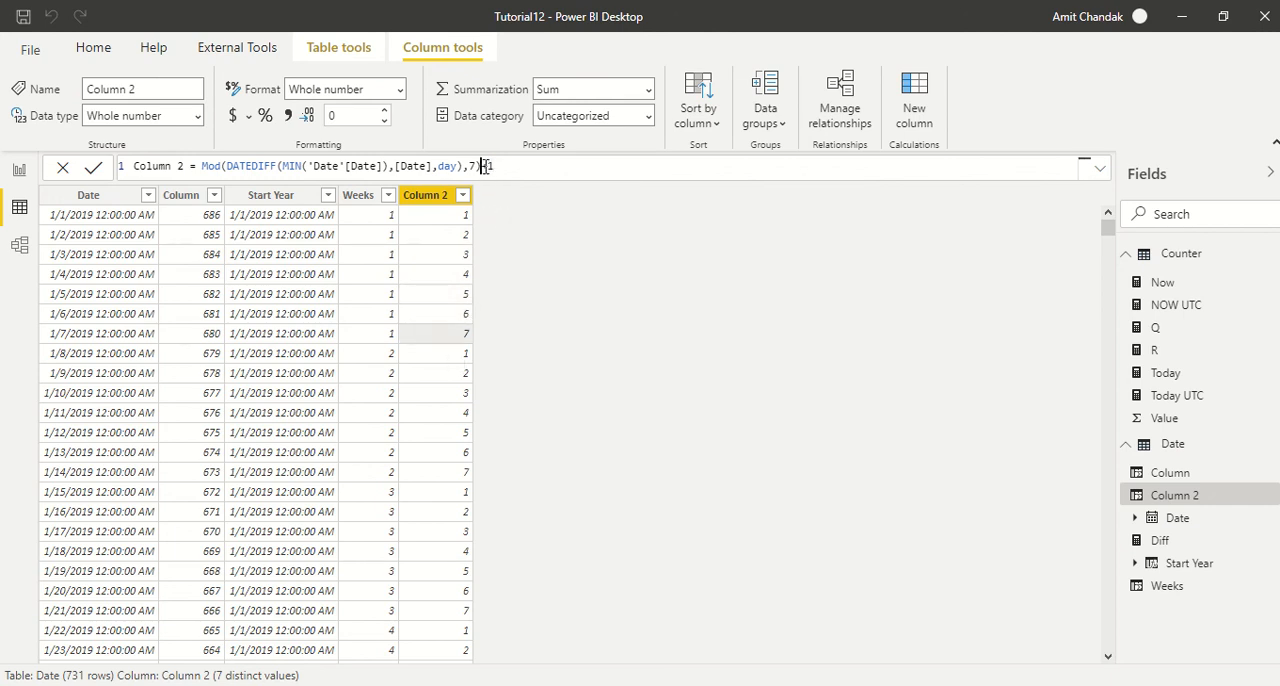
- Commit the Mod formula of Column 2 without its +1 offset, and restore the +1
{"action": "left_click_drag", "start_coordinate": [481, 167], "coordinate": [500, 174]}
{"action": "key", "text": "BackSpace"}
{"action": "key", "text": "Return"}
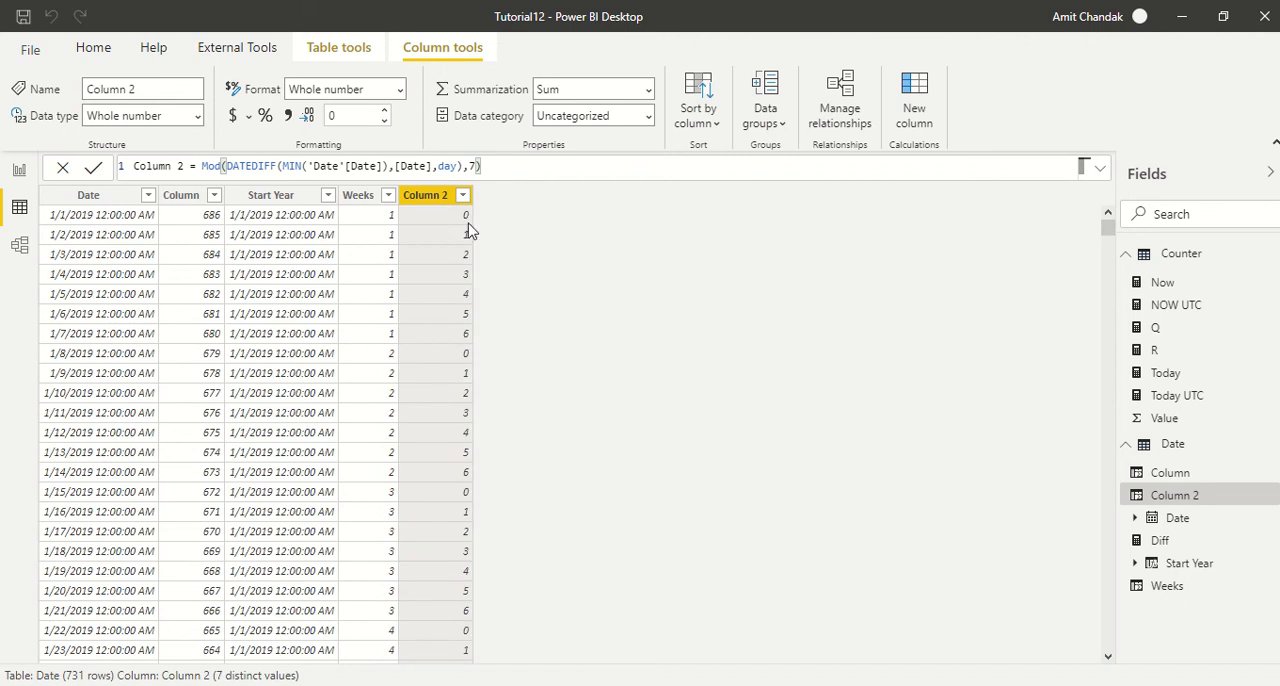
{"action": "type", "text": "+1"}
{"action": "key", "text": "Return"}
- Review the DATEDIFF part of Column 2's formula and the formulas of the Date, Start Year and Weeks columns
{"action": "left_click_drag", "start_coordinate": [481, 166], "coordinate": [228, 166]}
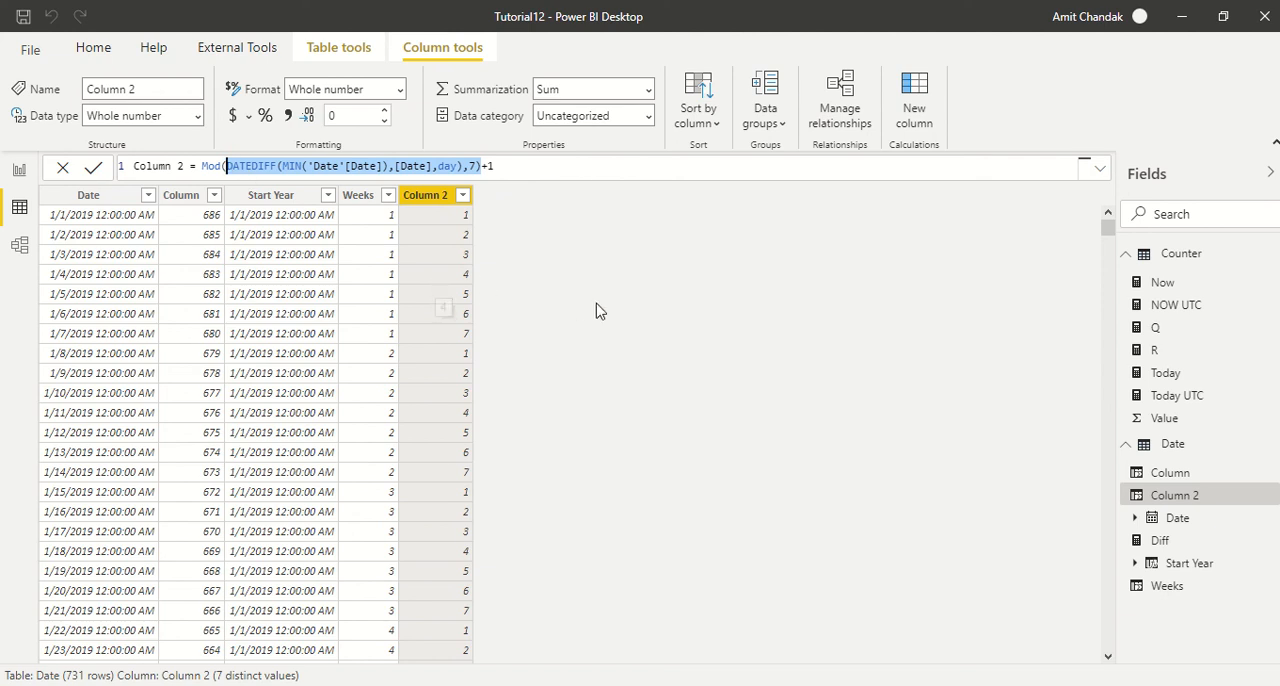
{"action": "left_click", "coordinate": [108, 225]}
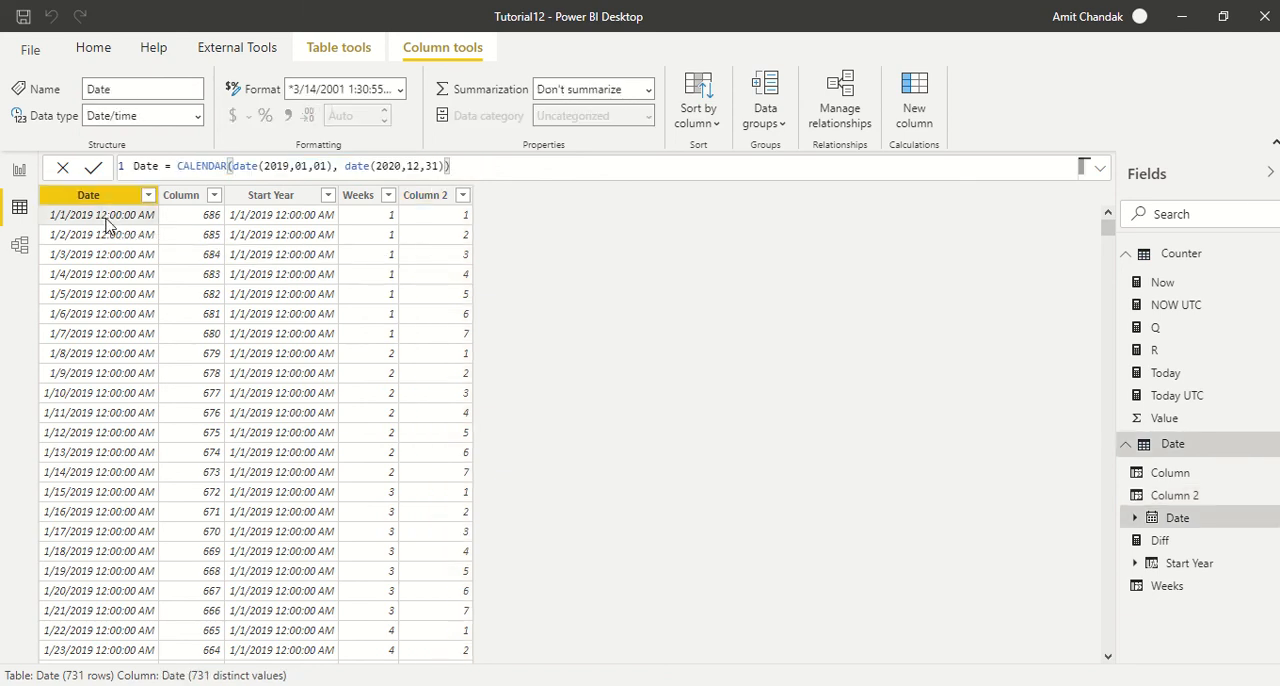
{"action": "left_click", "coordinate": [278, 200]}
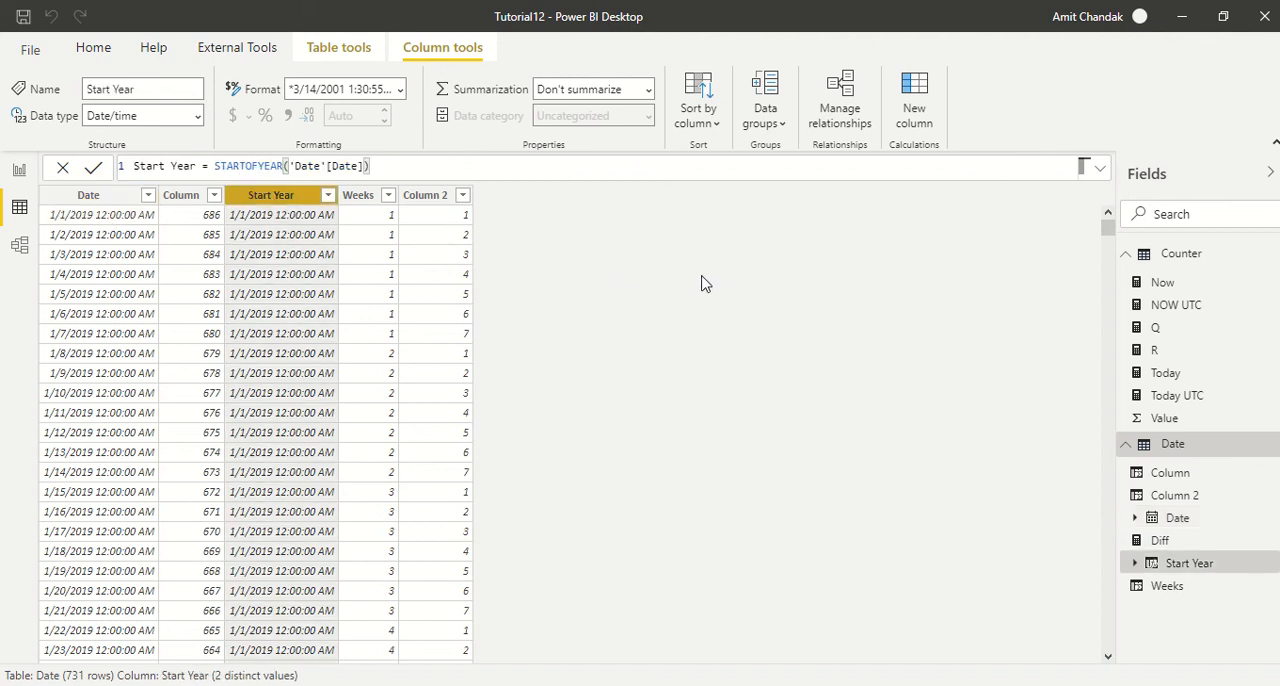
{"action": "left_click", "coordinate": [360, 203]}
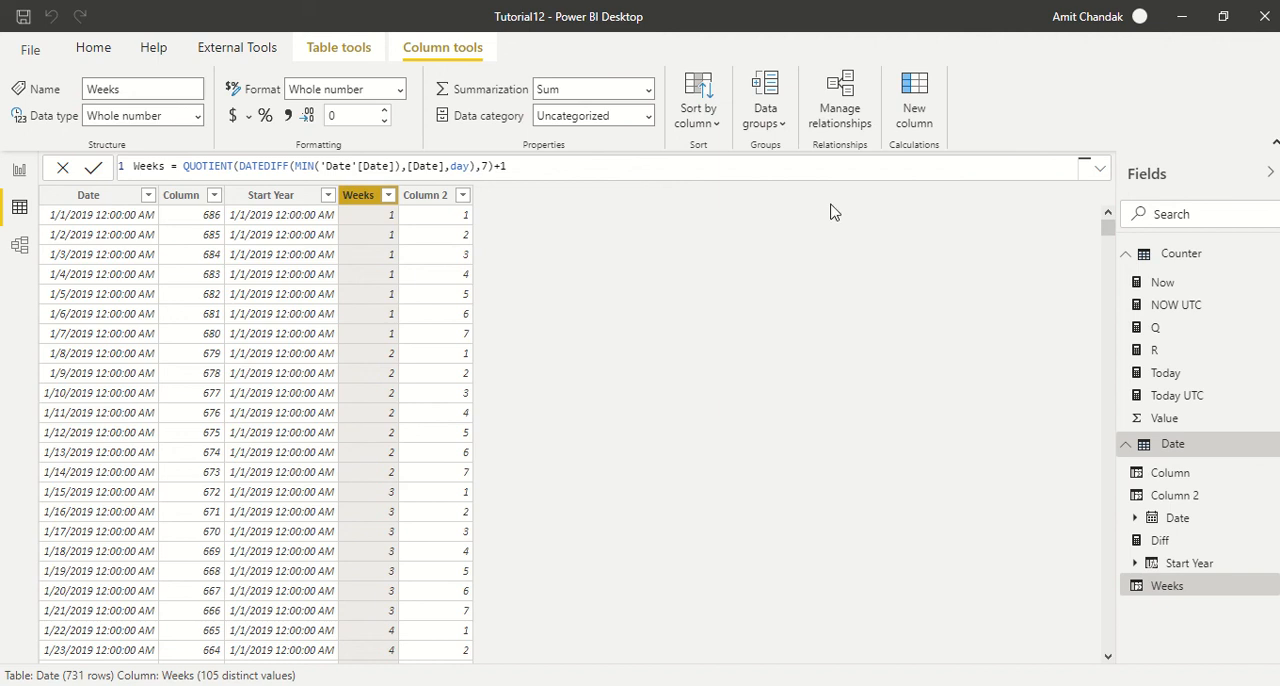
- Add a calculated column named Week Start Yearly to the Date table
{"action": "left_click", "coordinate": [920, 117]}
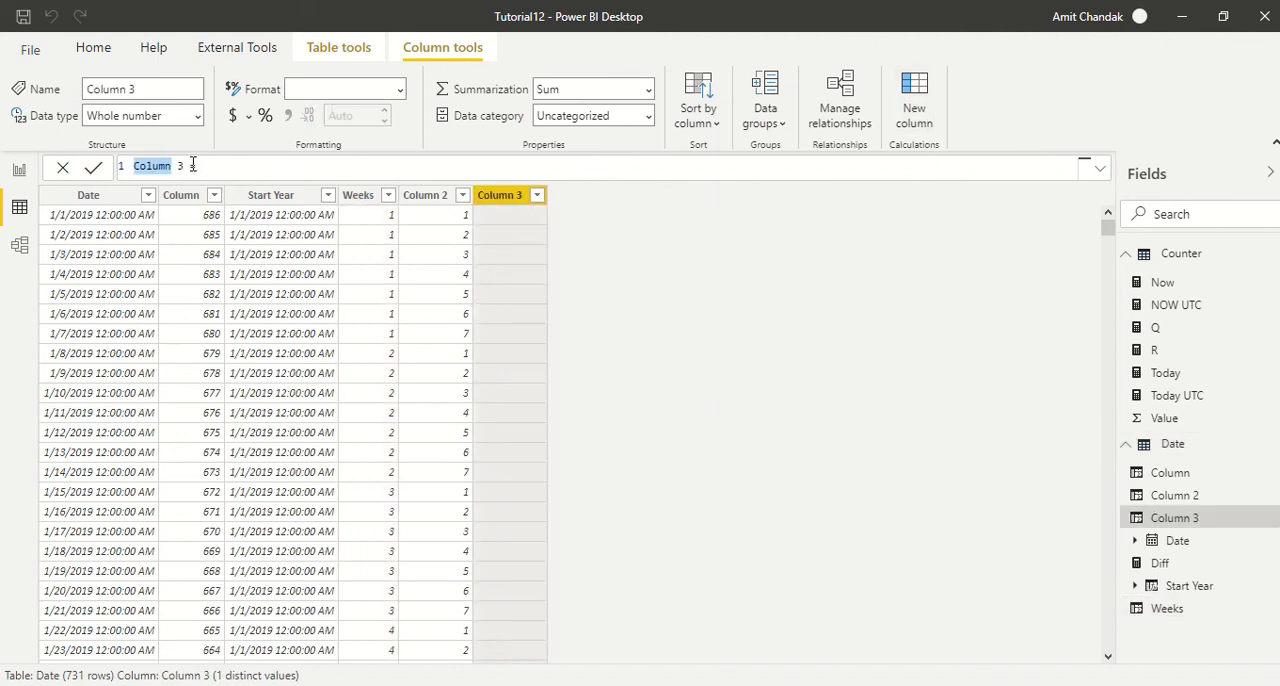
{"action": "type", "text": "Week Star"}
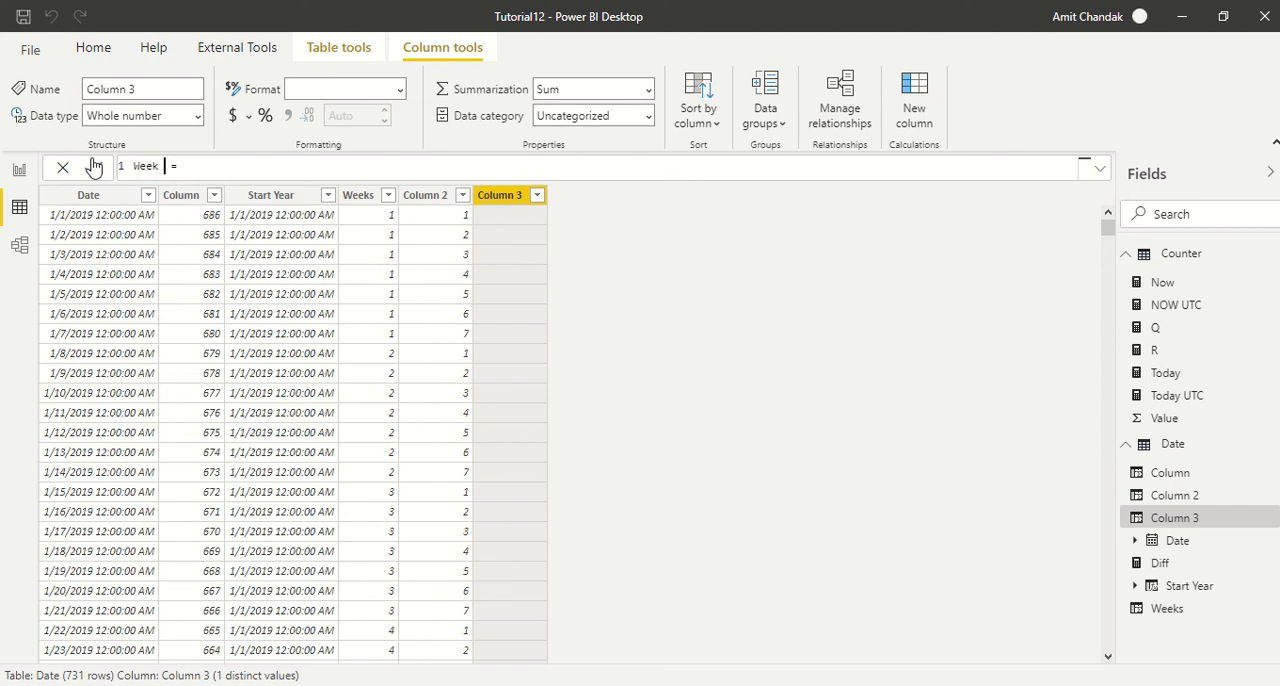
{"action": "type", "text": "t Yearly = date"}
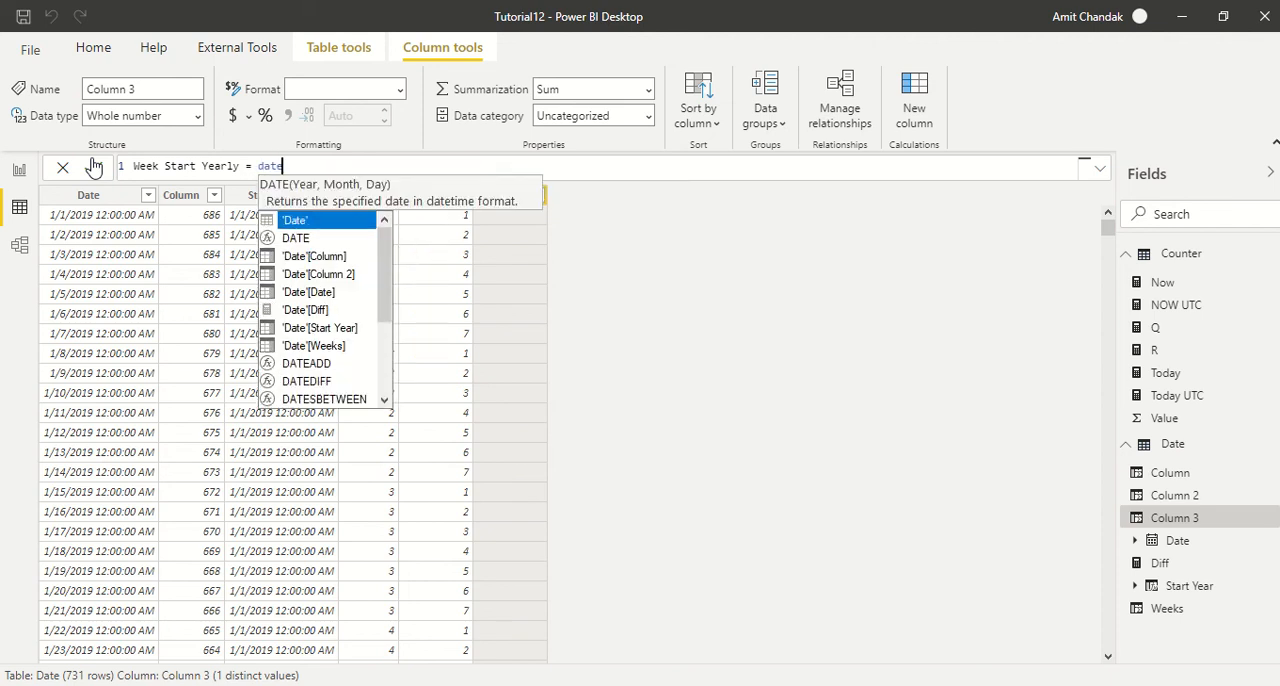
- Start the Week Start Yearly formula with DATEDIFF, using [Start Year] as the first date
{"action": "key", "text": "Down"}
{"action": "key", "text": "Down"}
{"action": "key", "text": "Down"}
{"action": "key", "text": "Down"}
{"action": "key", "text": "Down"}
{"action": "key", "text": "Down"}
{"action": "key", "text": "Down"}
{"action": "key", "text": "Down"}
{"action": "key", "text": "Down"}
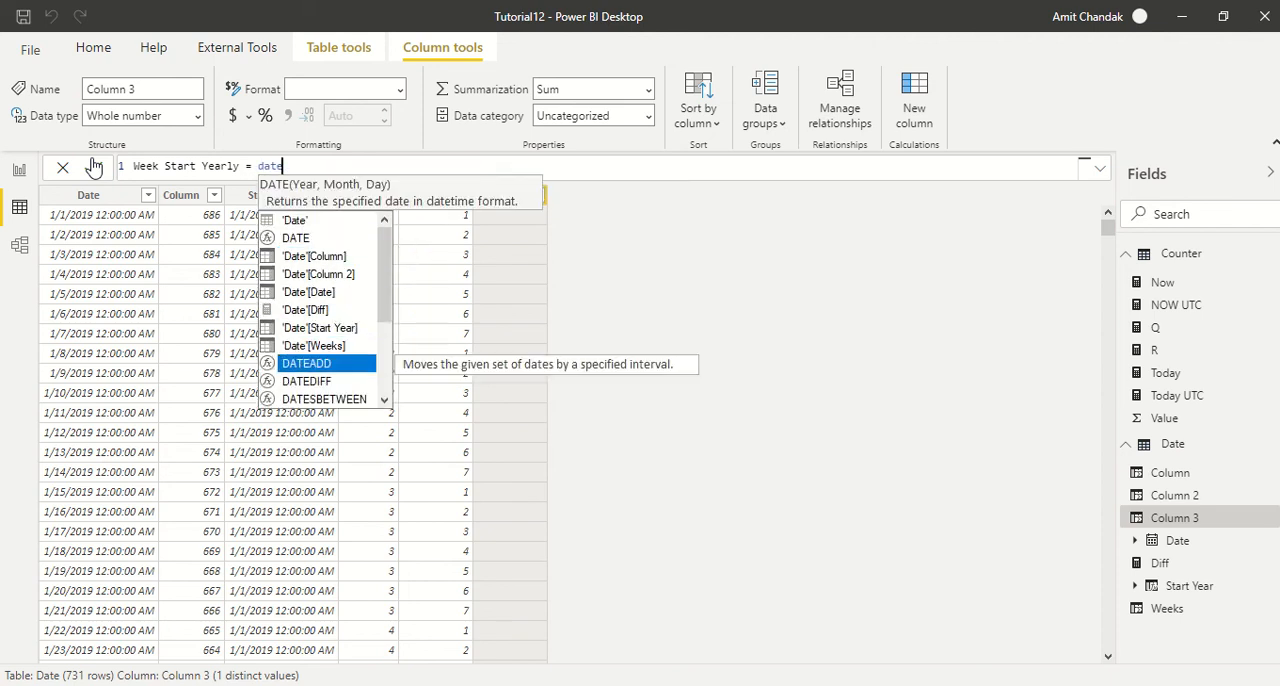
{"action": "key", "text": "Tab"}
{"action": "type", "text": "["}
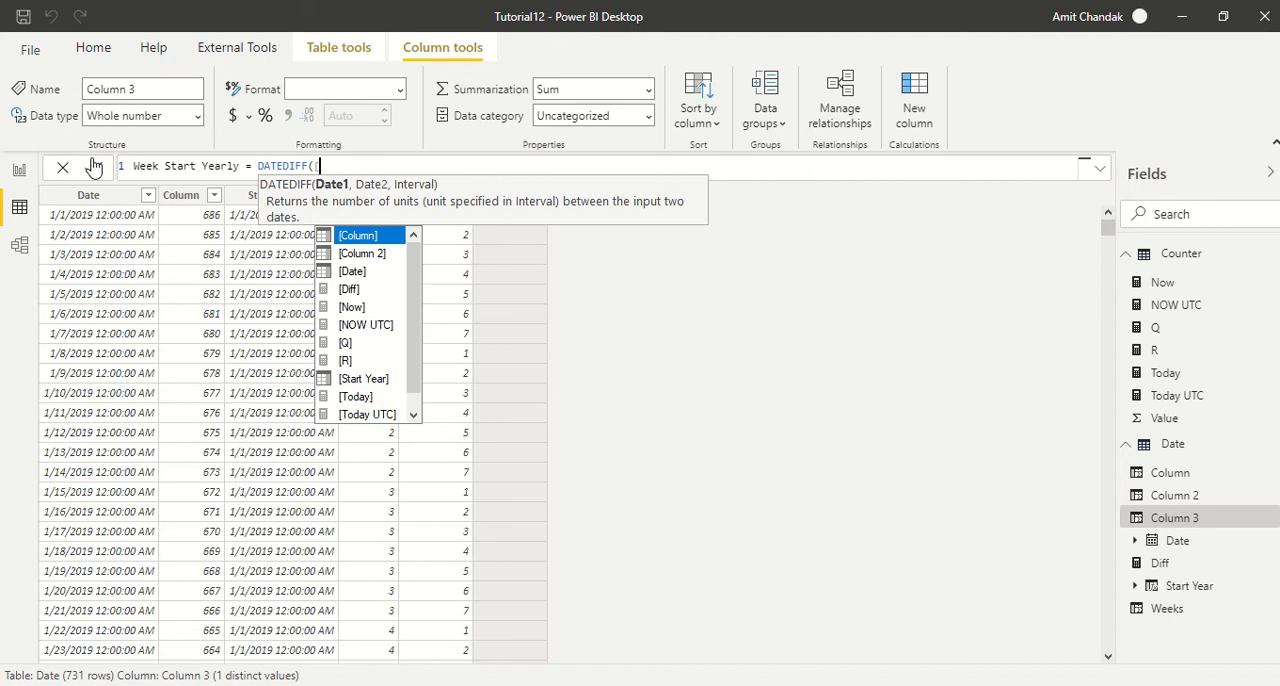
{"action": "type", "text": "st"}
{"action": "key", "text": "Tab"}
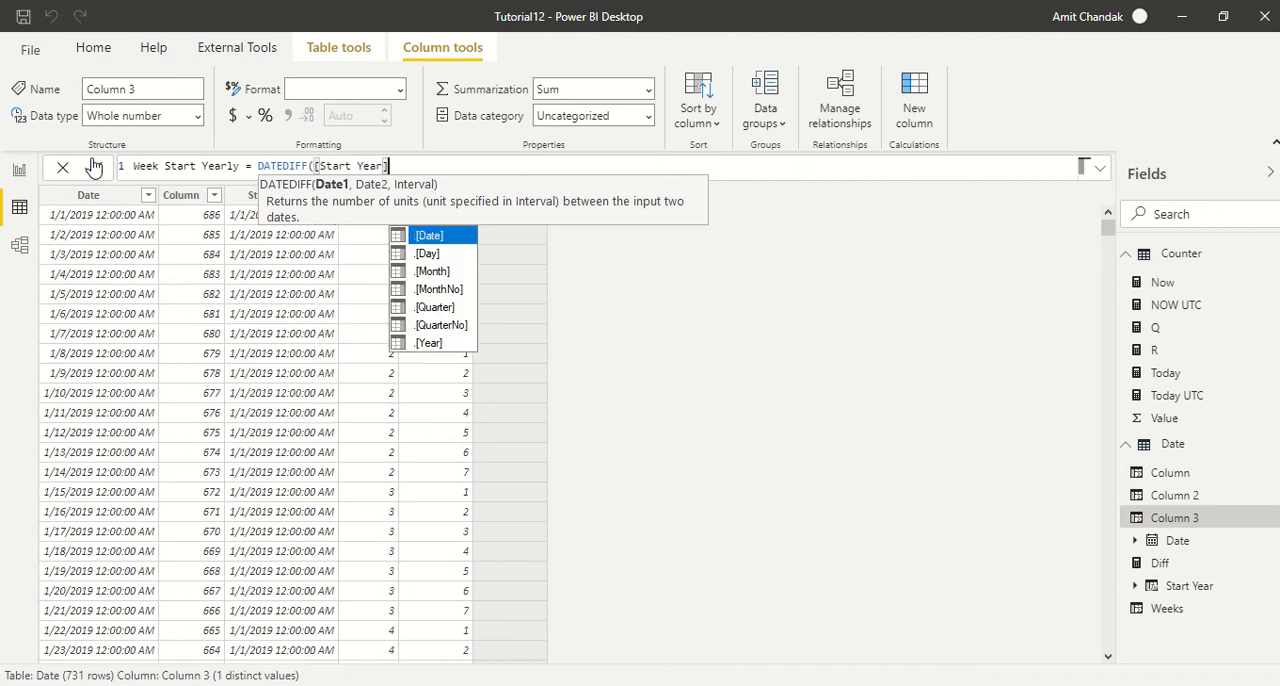
- Complete the DATEDIFF formula with [Date] as the second date and DAY as the interval, and commit it
{"action": "type", "text": ","}
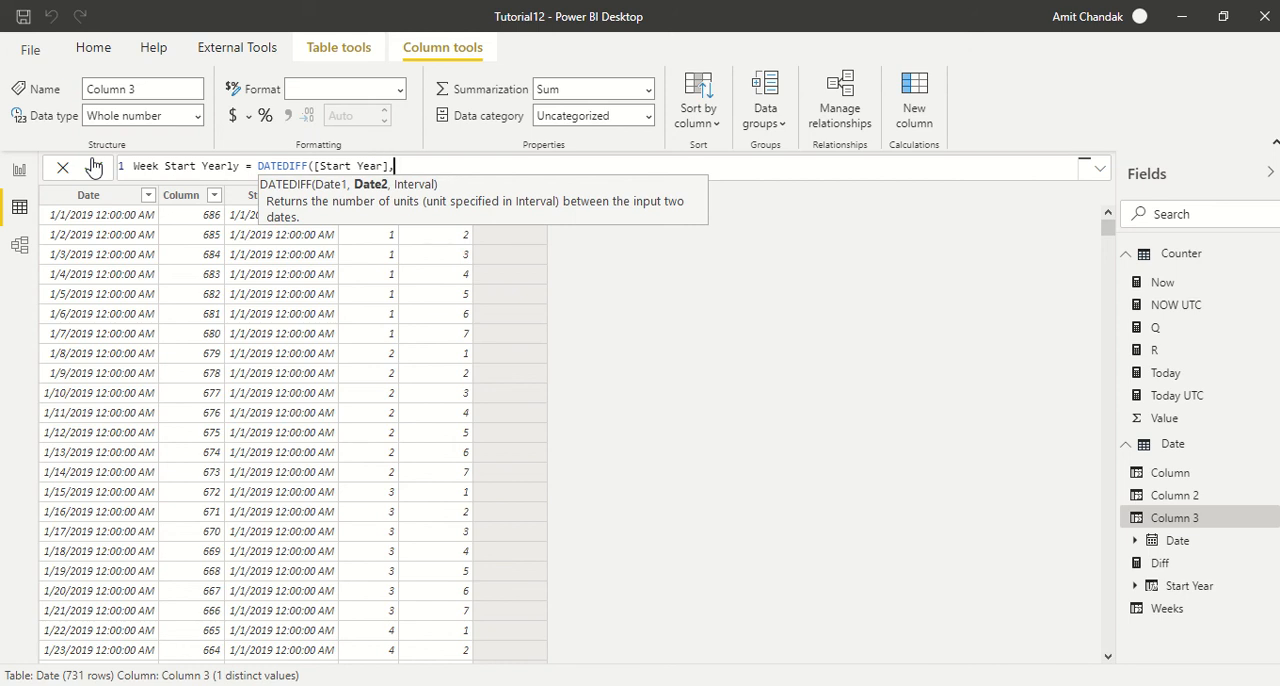
{"action": "type", "text": "[date"}
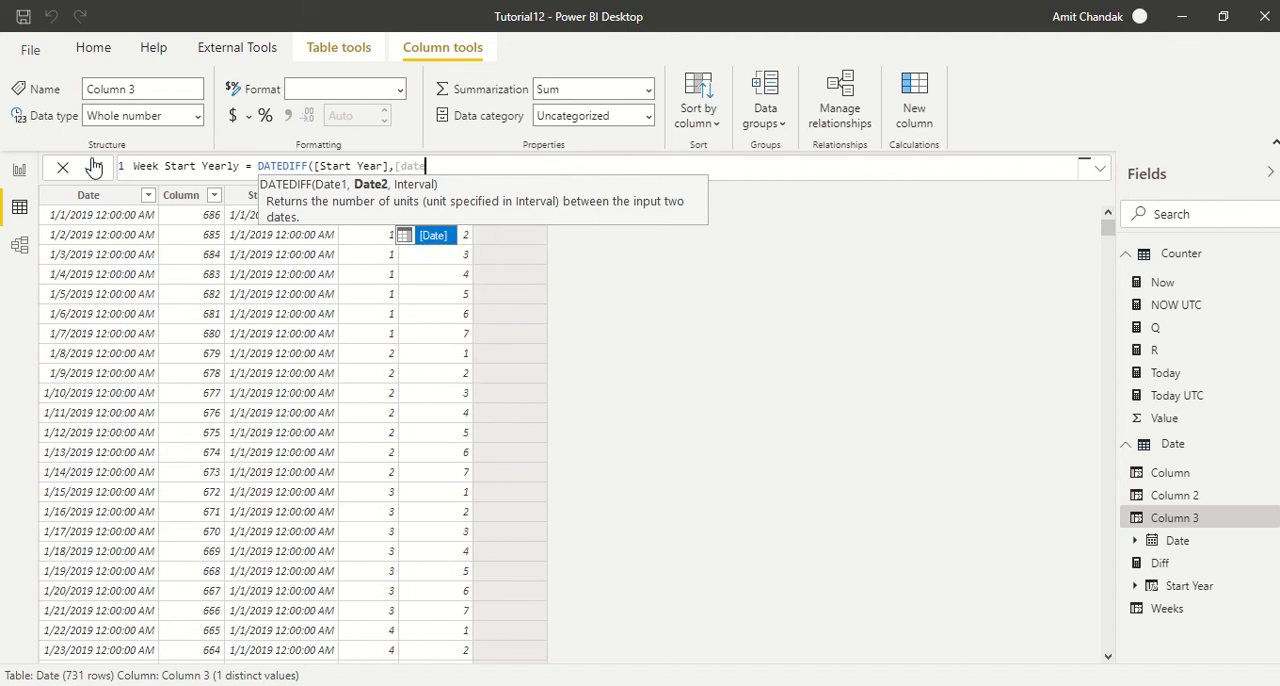
{"action": "key", "text": "Tab"}
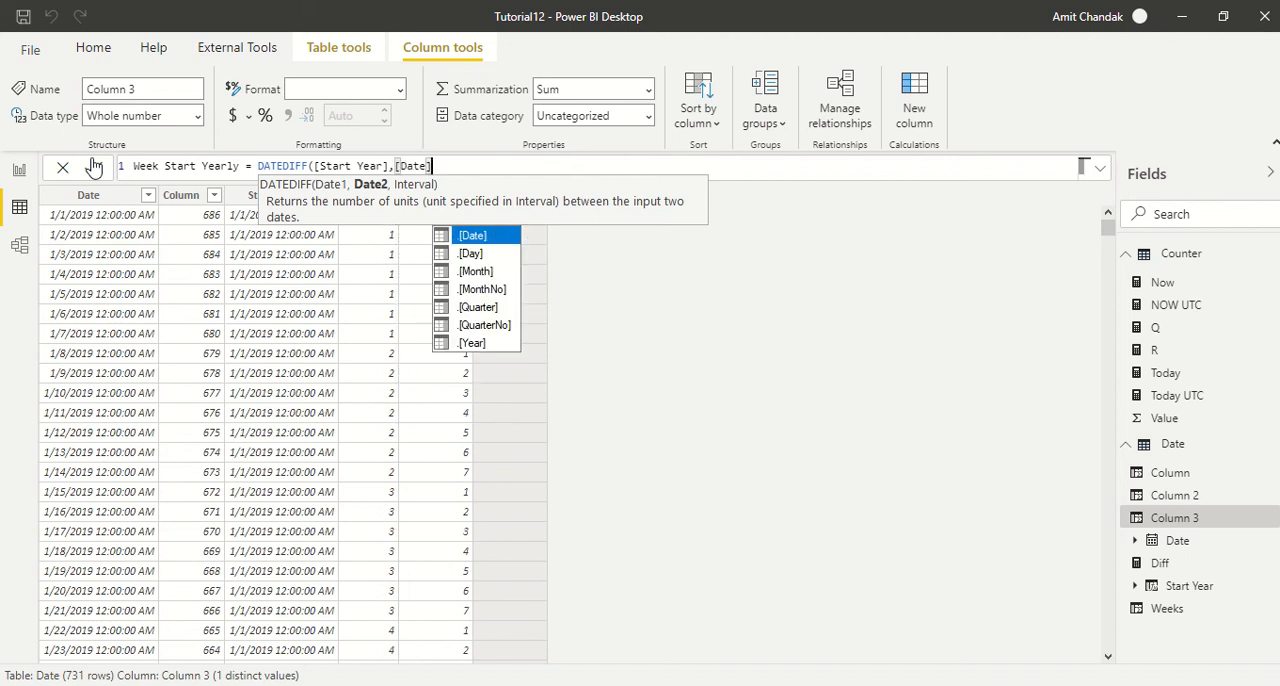
{"action": "type", "text": ","}
{"action": "key", "text": "Tab"}
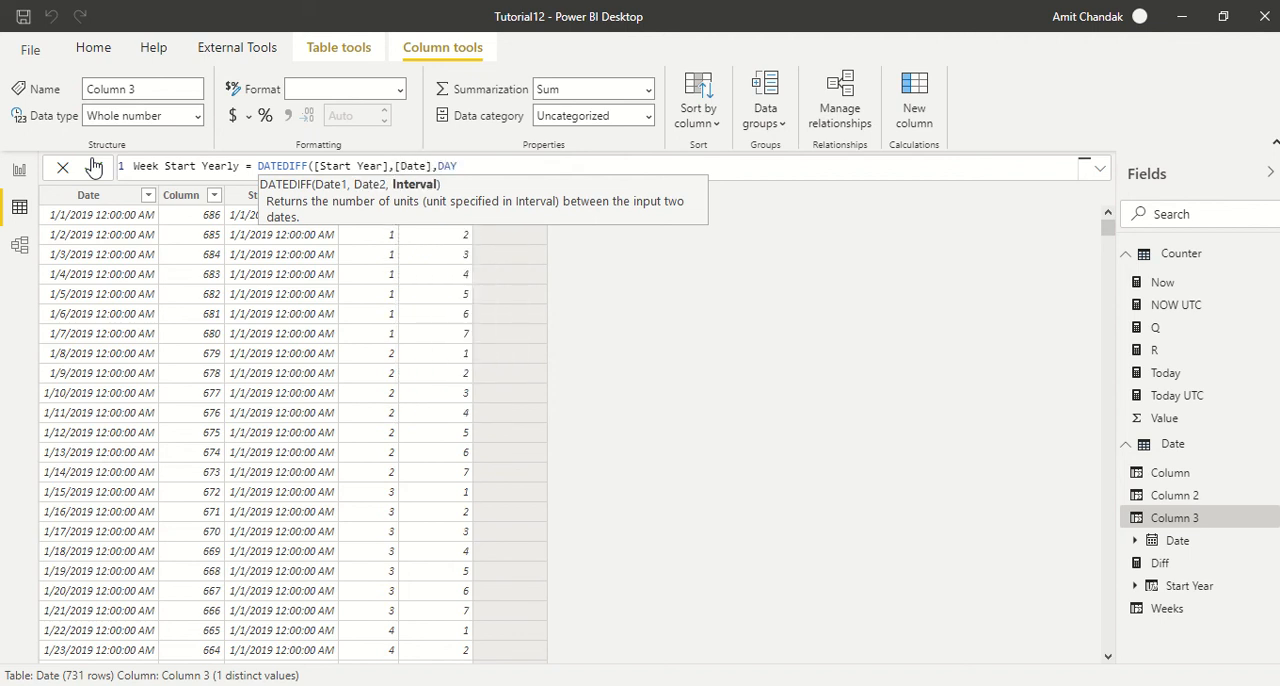
{"action": "type", "text": ")"}
{"action": "left_click", "coordinate": [93, 166]}
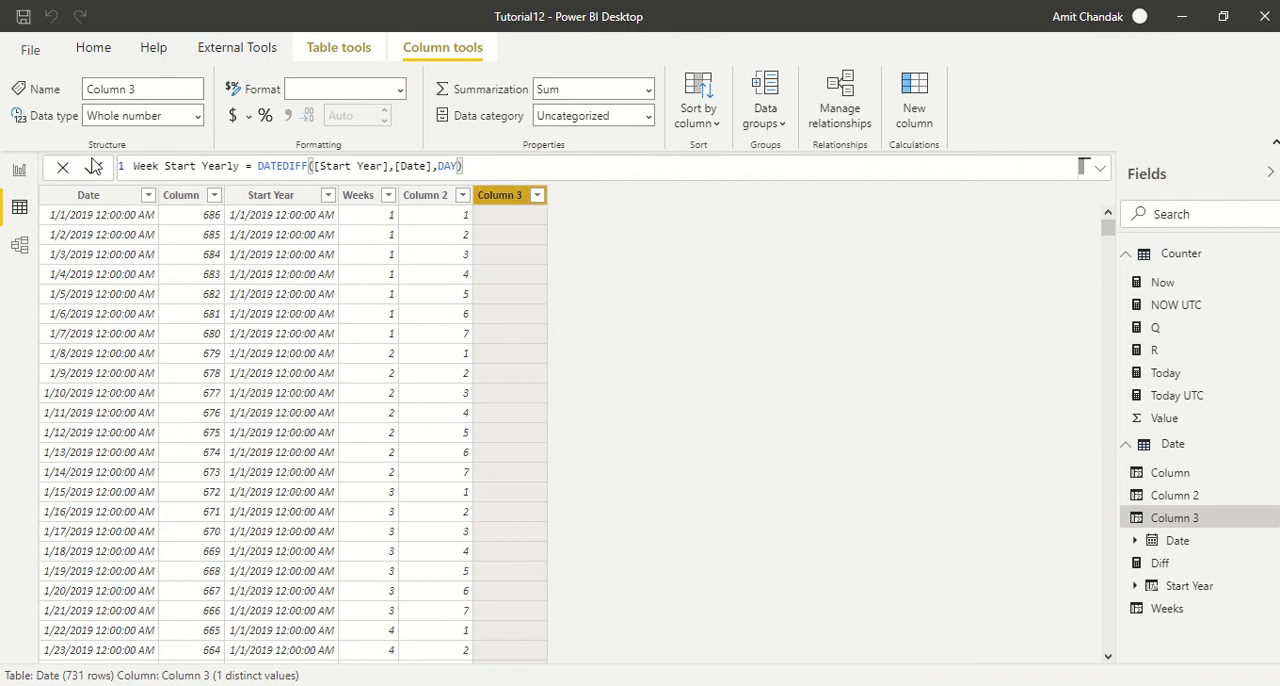
- Examine the day differences in Week Start Yearly across the change from 2019 to 2020
{"action": "scroll", "coordinate": [540, 280], "scroll_direction": "down", "scroll_amount": 15}
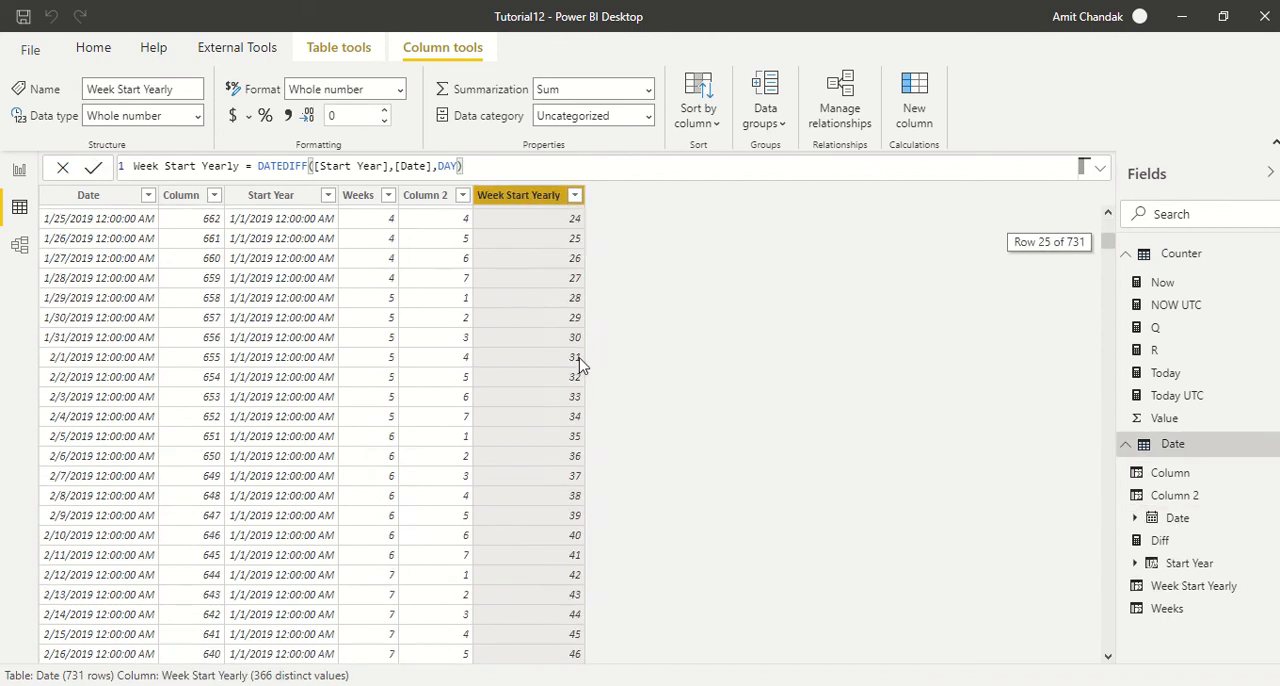
{"action": "left_click_drag", "start_coordinate": [1108, 262], "coordinate": [1109, 450]}
{"action": "scroll", "coordinate": [355, 437], "scroll_direction": "up", "scroll_amount": 3}
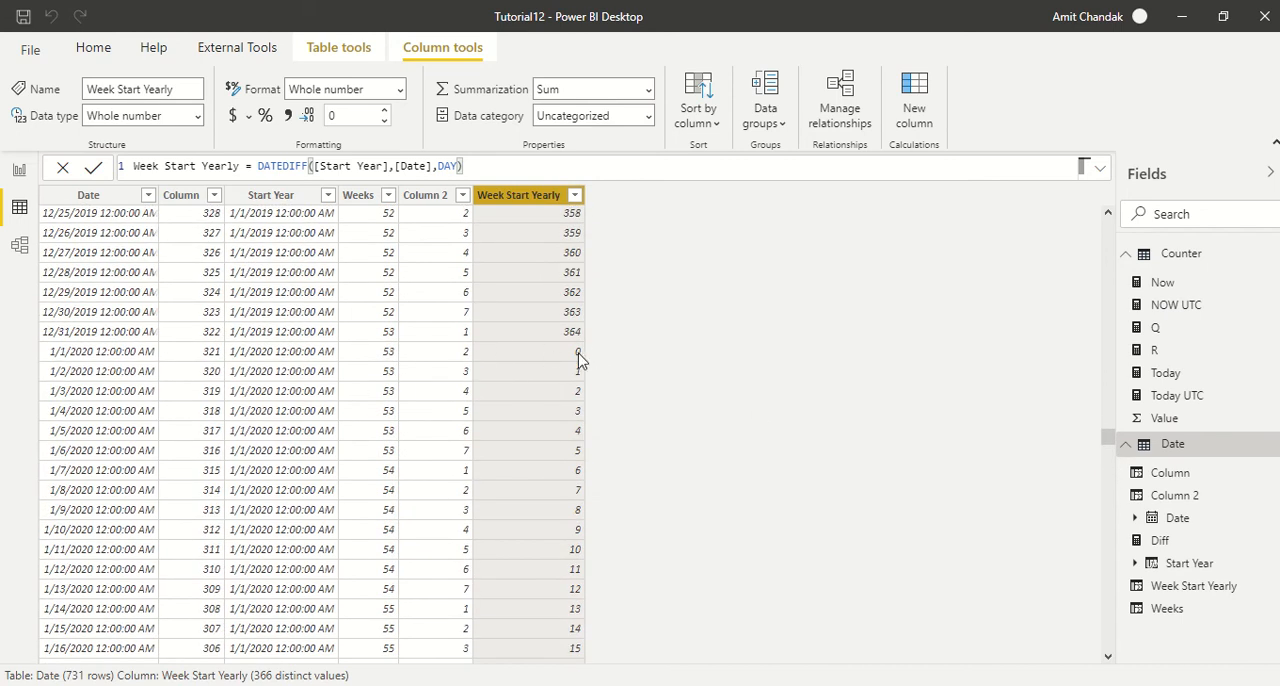
{"action": "left_click_drag", "start_coordinate": [1108, 446], "coordinate": [1106, 208]}
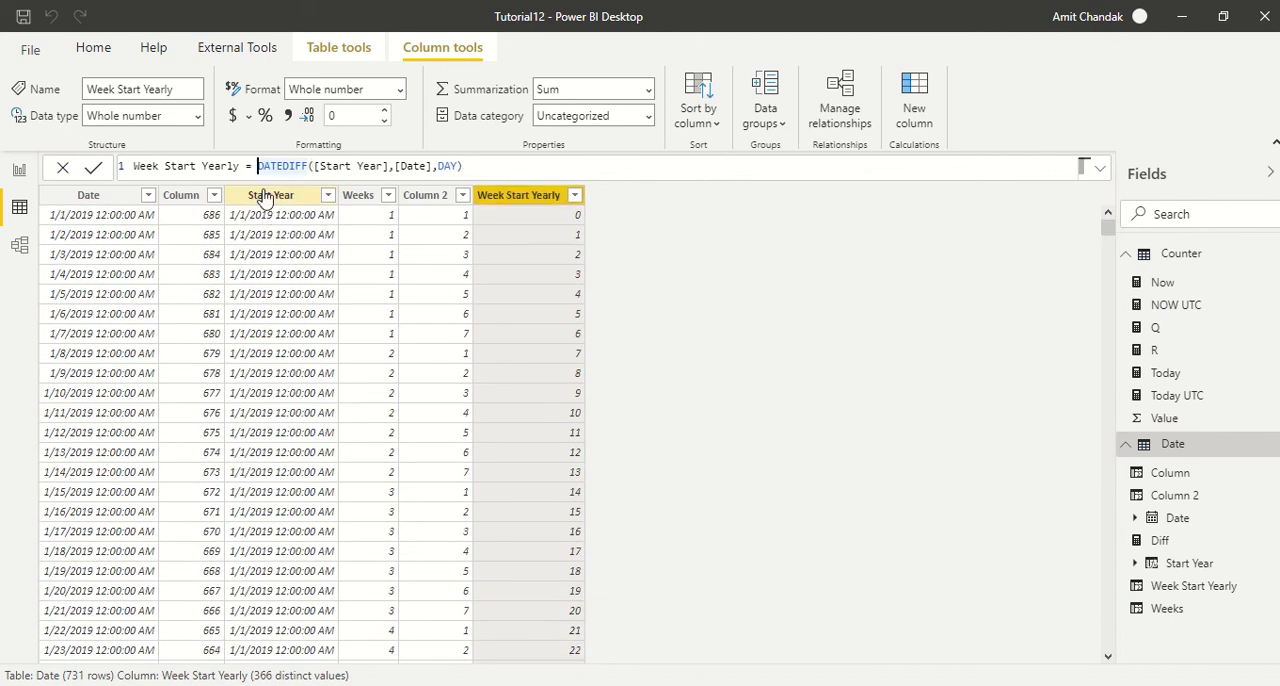
- Wrap the DATEDIFF expression of Week Start Yearly in QUOTIENT with a denominator of 7
{"action": "type", "text": "d"}
{"action": "key", "text": "BackSpace"}
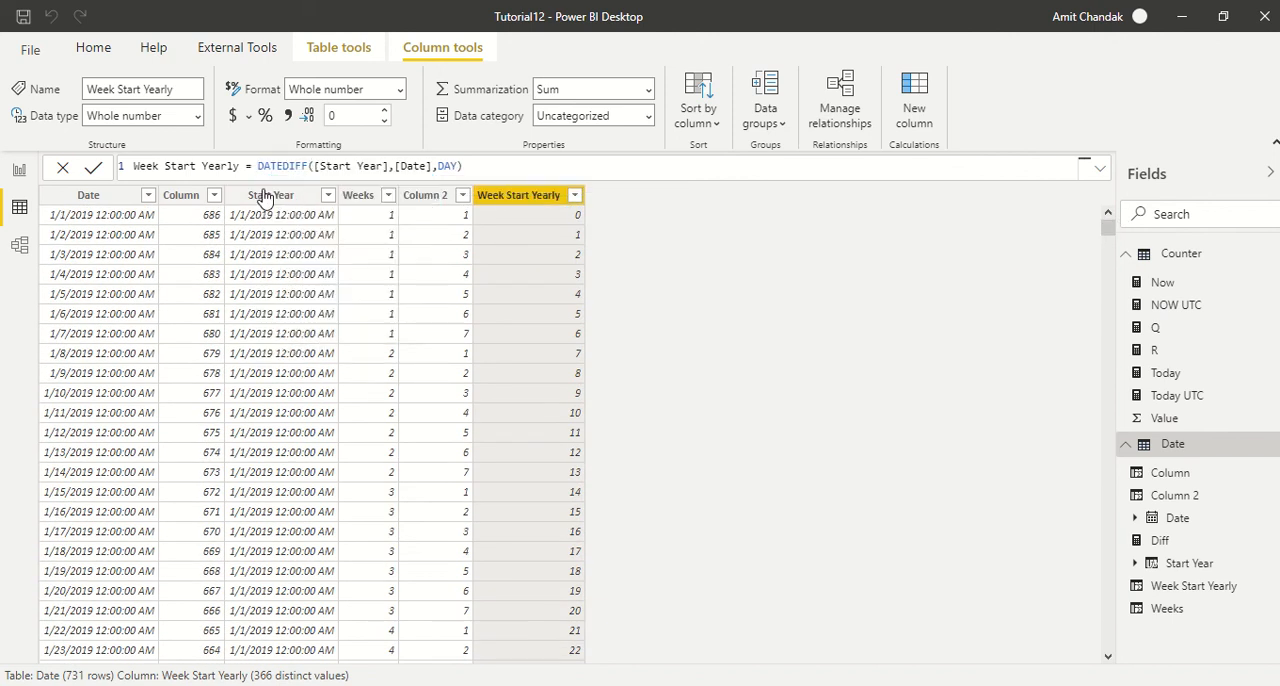
{"action": "type", "text": "qu"}
{"action": "key", "text": "Down"}
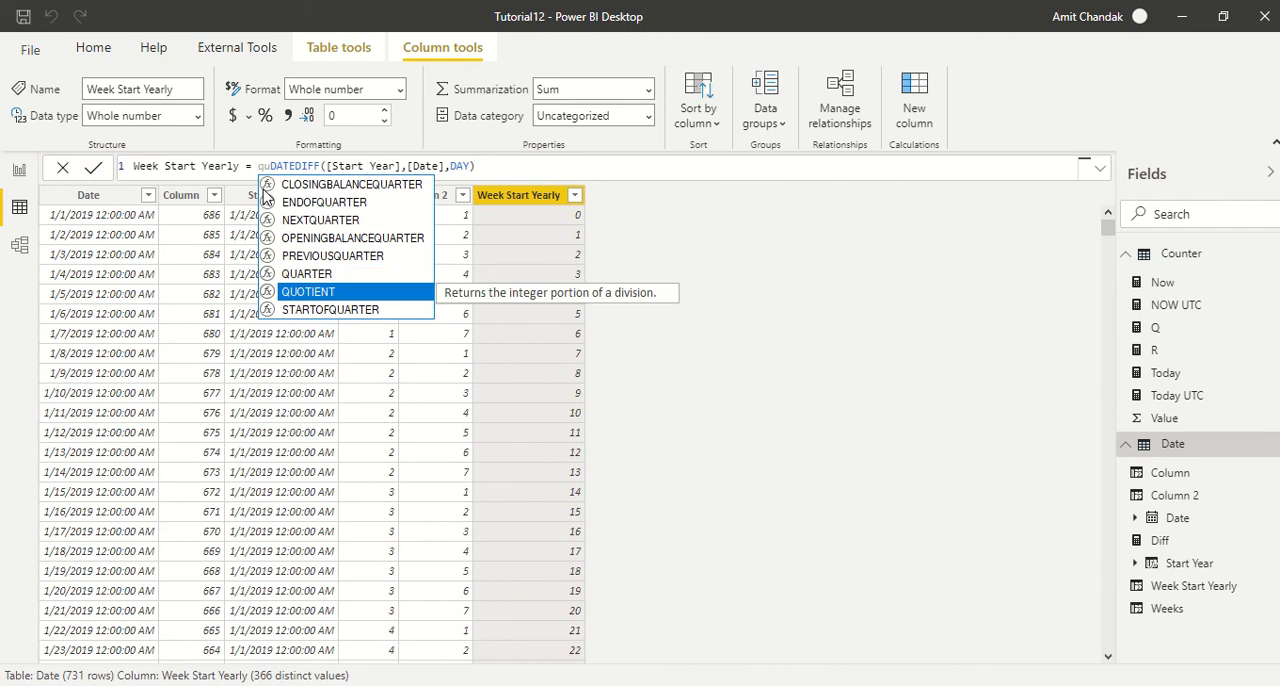
{"action": "key", "text": "Tab"}
{"action": "key", "text": "End"}
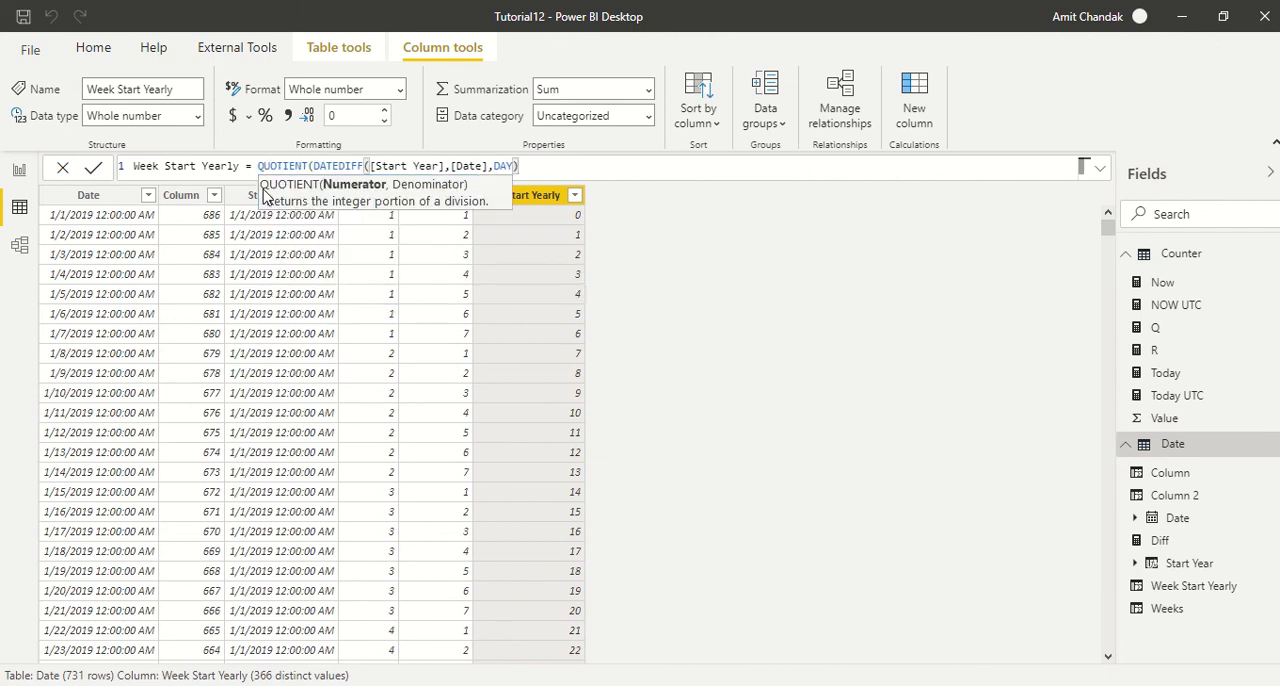
{"action": "type", "text": ","}
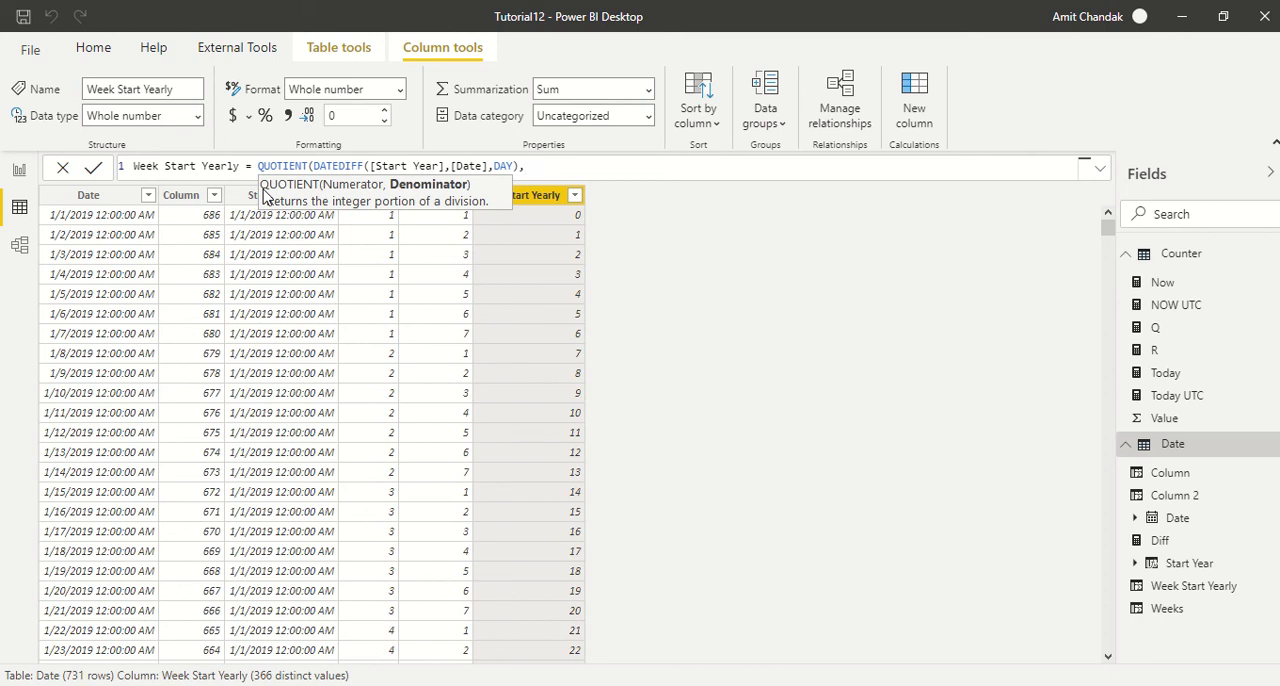
{"action": "type", "text": "7)"}
{"action": "key", "text": "Return"}
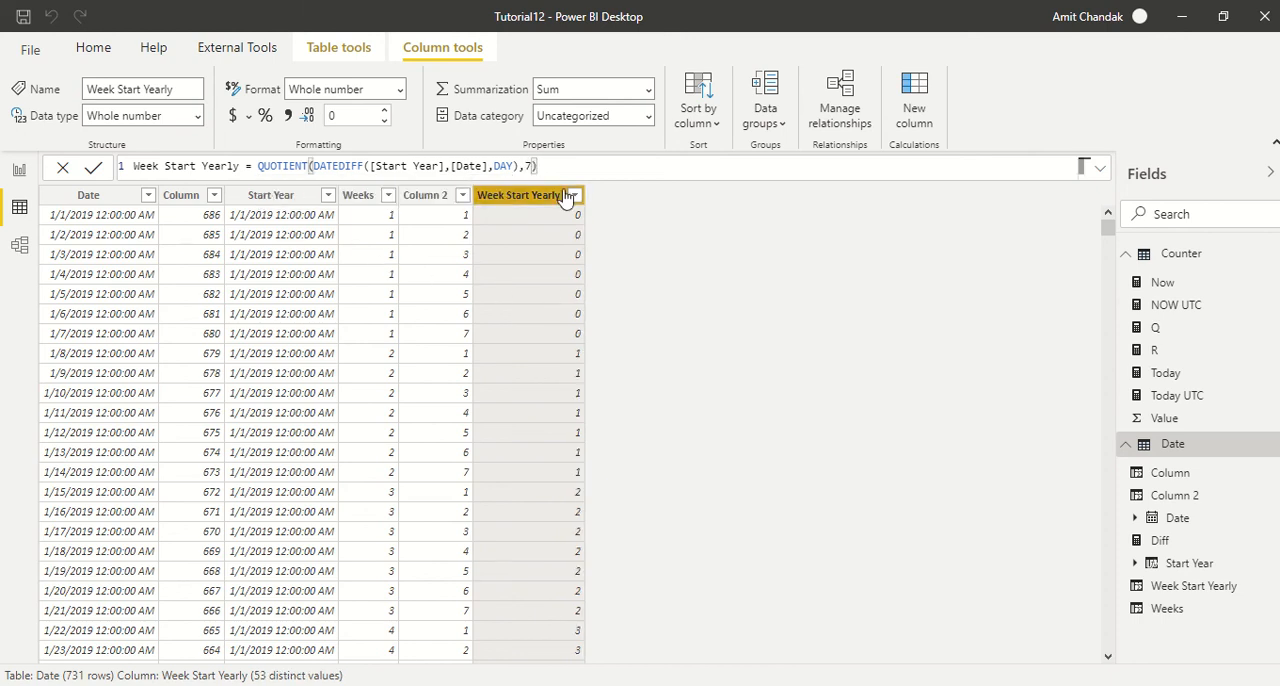
- Append +1 to the Week Start Yearly formula, commit it and copy the complete formula
{"action": "type", "text": "1"}
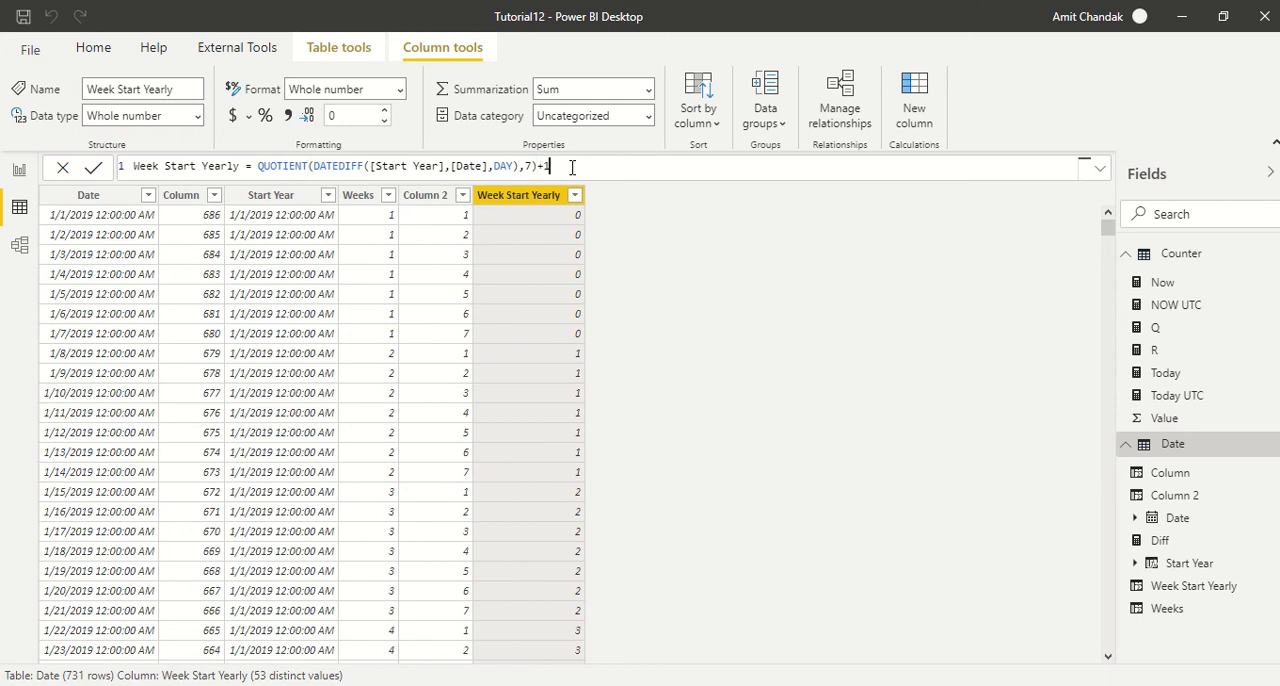
{"action": "key", "text": "Return"}
{"action": "left_click_drag", "start_coordinate": [590, 168], "coordinate": [90, 177]}
{"action": "key", "text": "ctrl+c"}
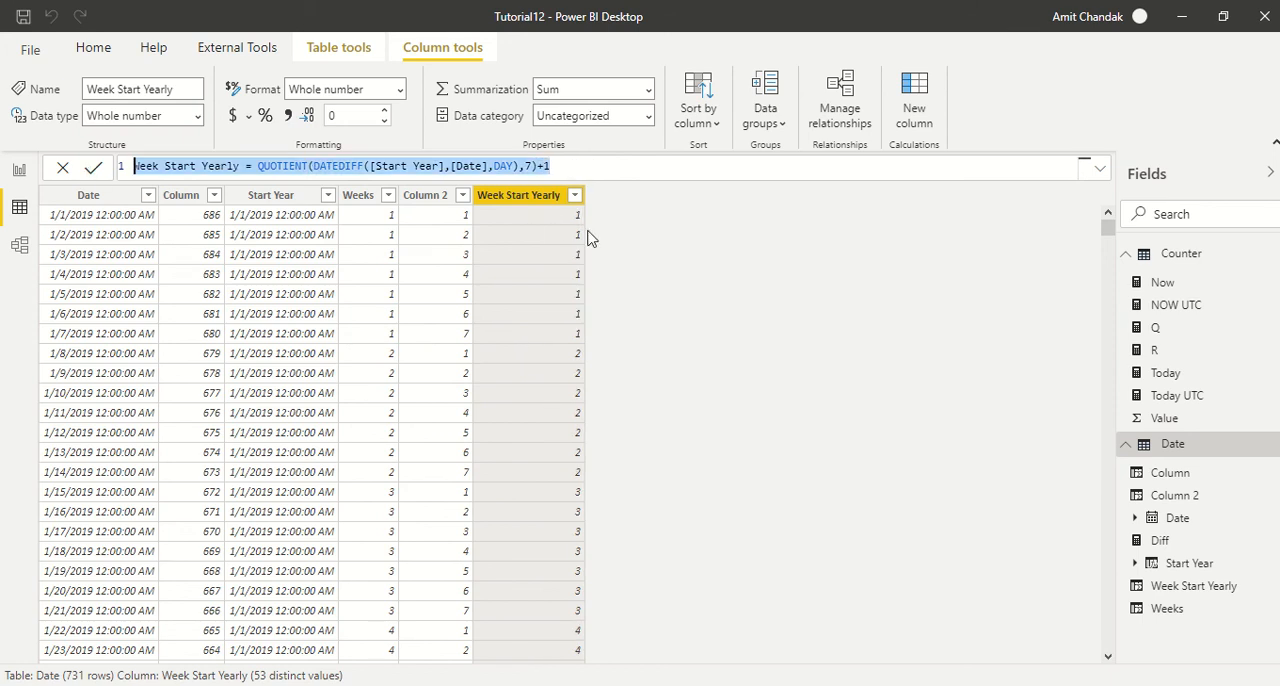
{"action": "left_click", "coordinate": [708, 236]}
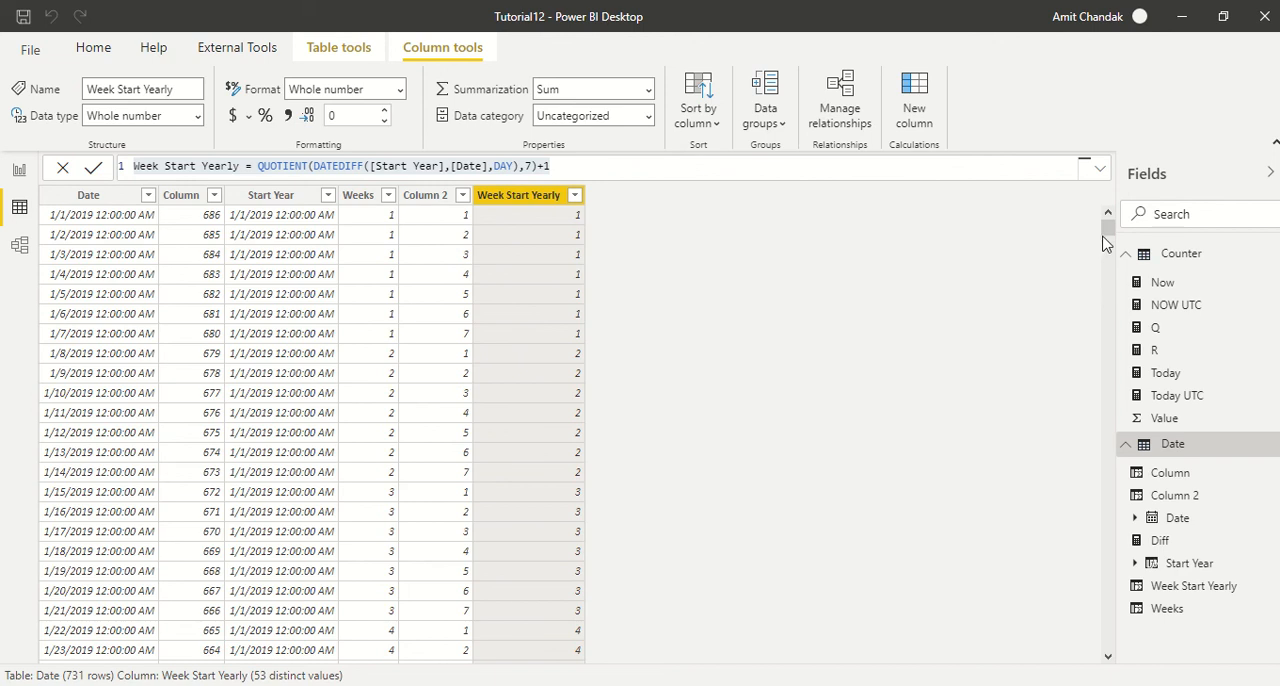
- Compare the Weeks and Week Start Yearly numbers for the rows around the end of 2019
{"action": "left_click_drag", "start_coordinate": [1107, 229], "coordinate": [1098, 471]}
{"action": "scroll", "coordinate": [298, 410], "scroll_direction": "up", "scroll_amount": 1}
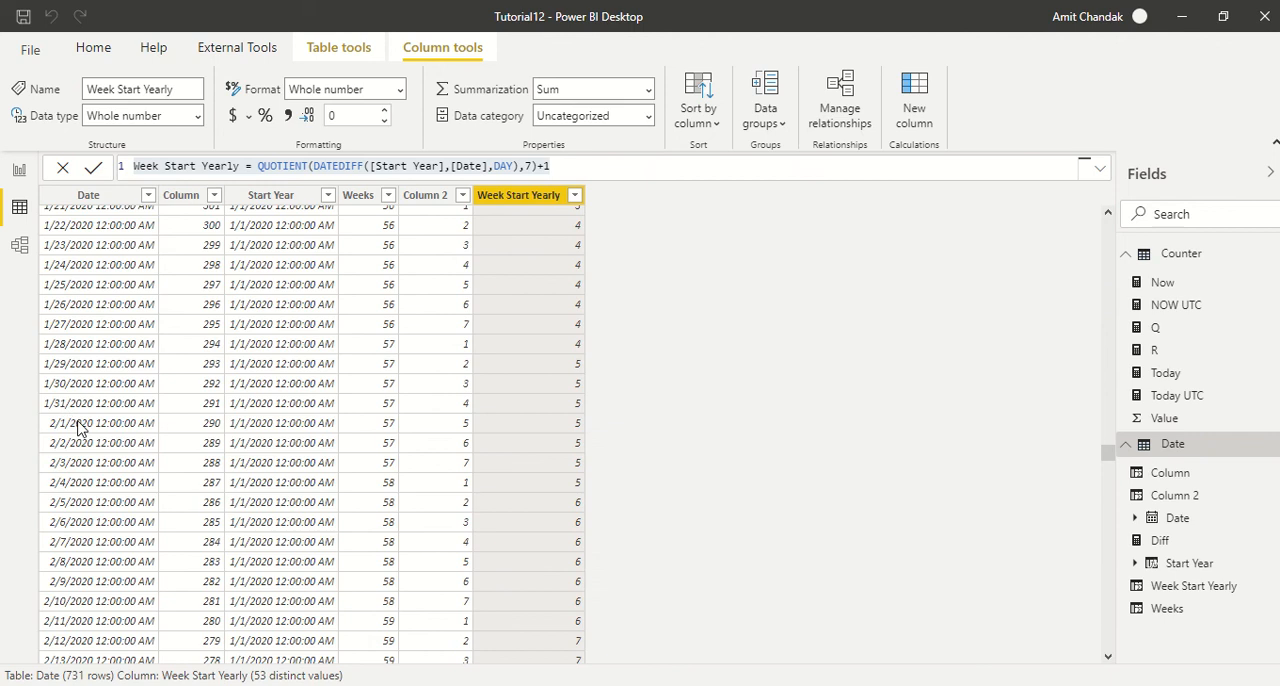
{"action": "scroll", "coordinate": [100, 395], "scroll_direction": "up", "scroll_amount": 8}
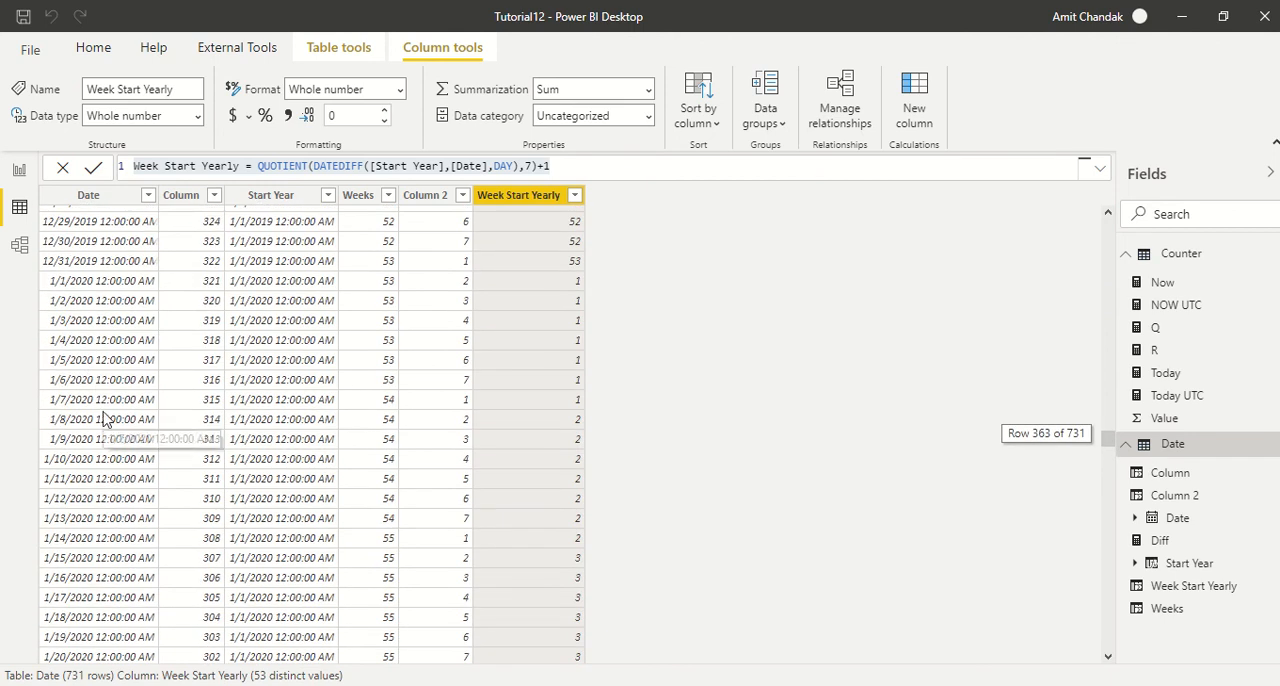
{"action": "scroll", "coordinate": [104, 420], "scroll_direction": "up", "scroll_amount": 3}
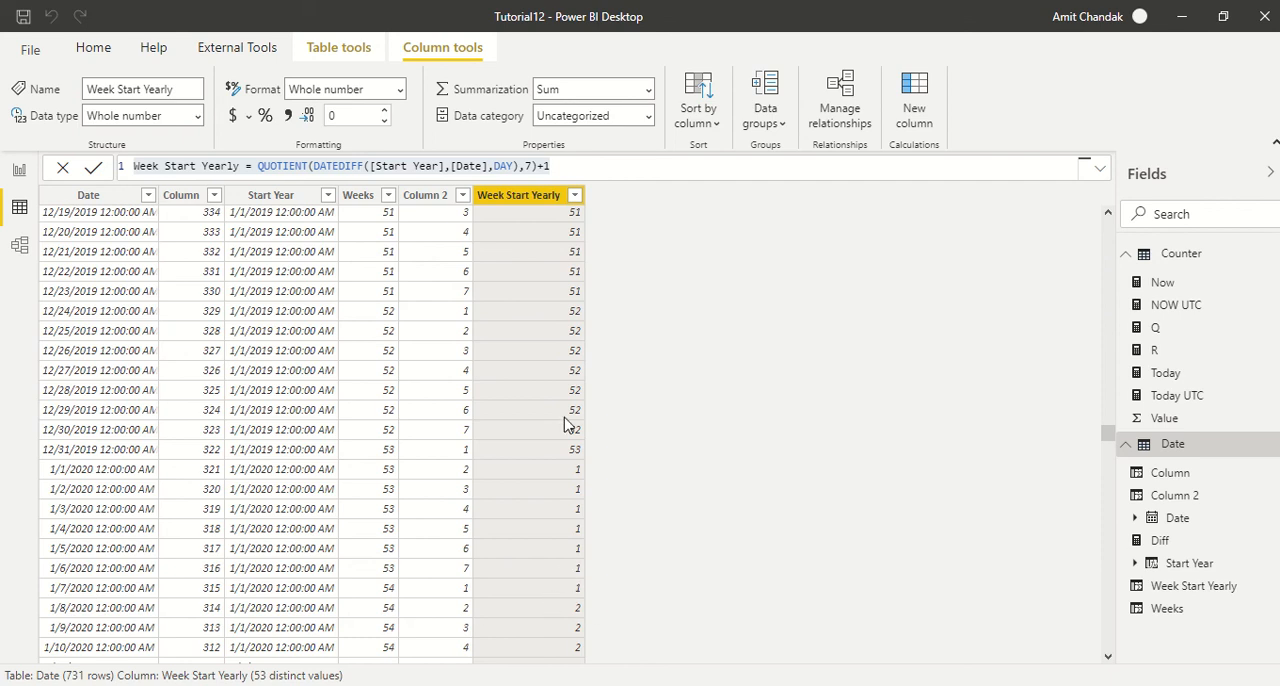
{"action": "left_click_drag", "start_coordinate": [1108, 232], "coordinate": [1108, 216]}
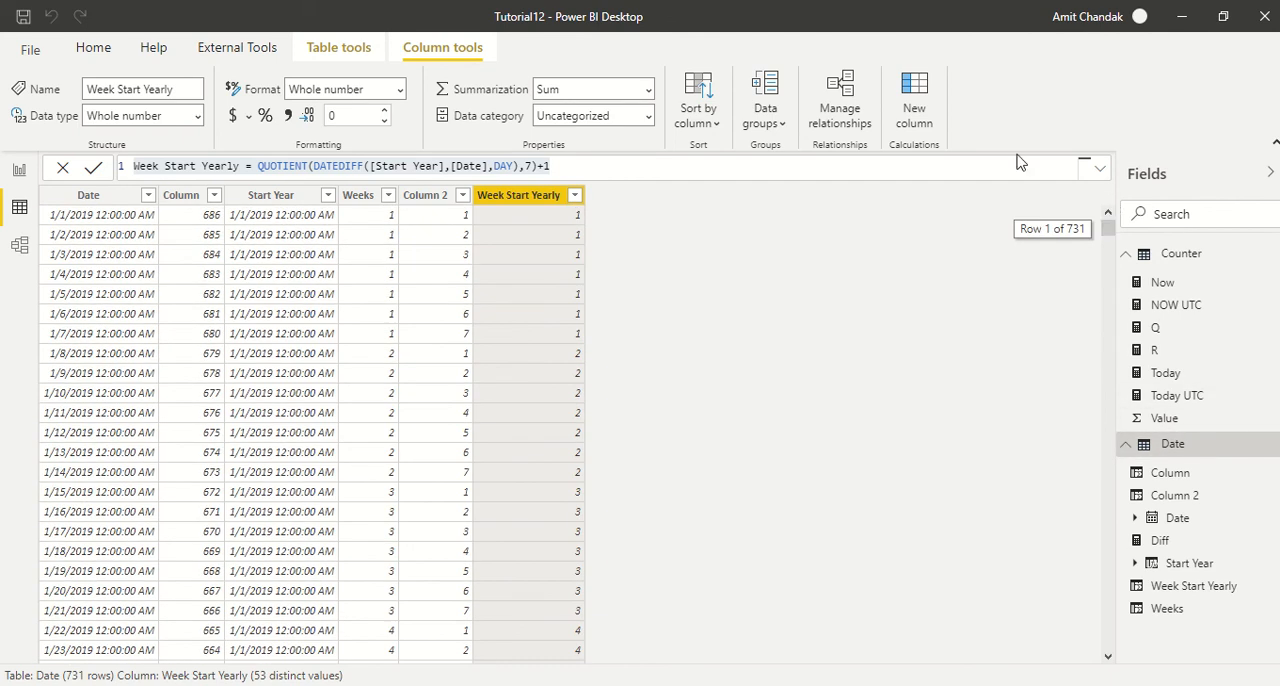
- Add another calculated column from the copied formula and name it Week Start Yearly Weekday
{"action": "left_click", "coordinate": [912, 115]}
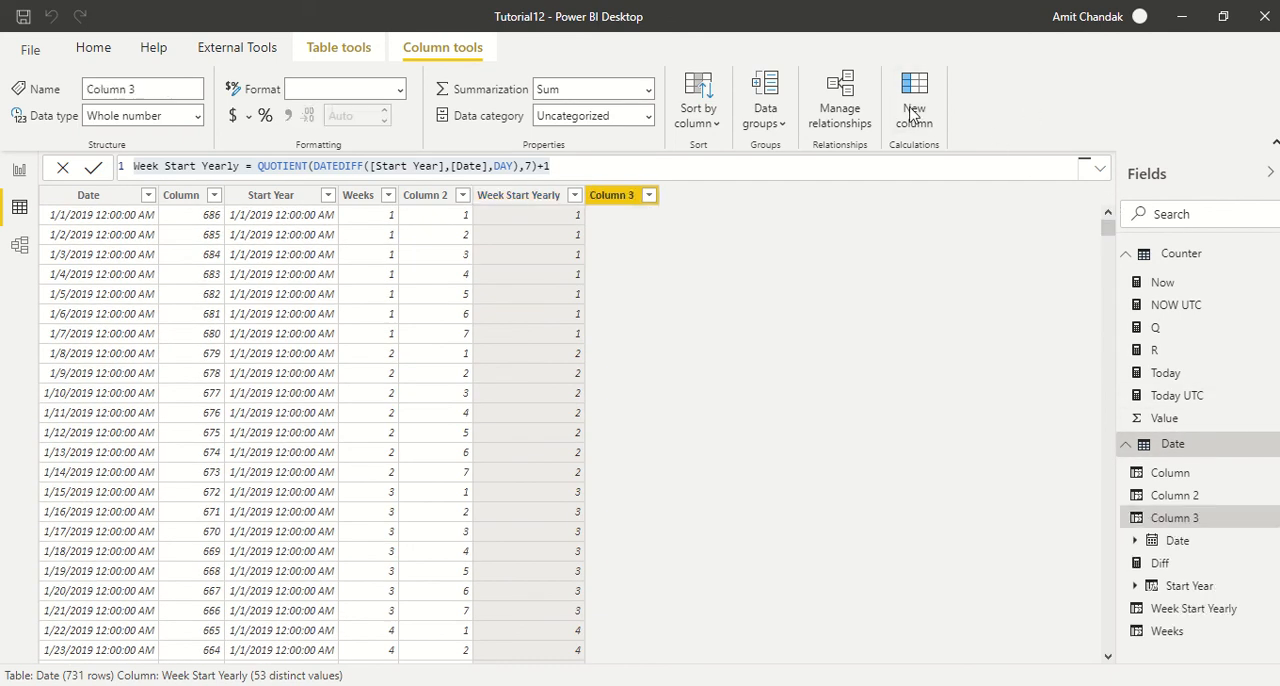
{"action": "key", "text": "ctrl+v"}
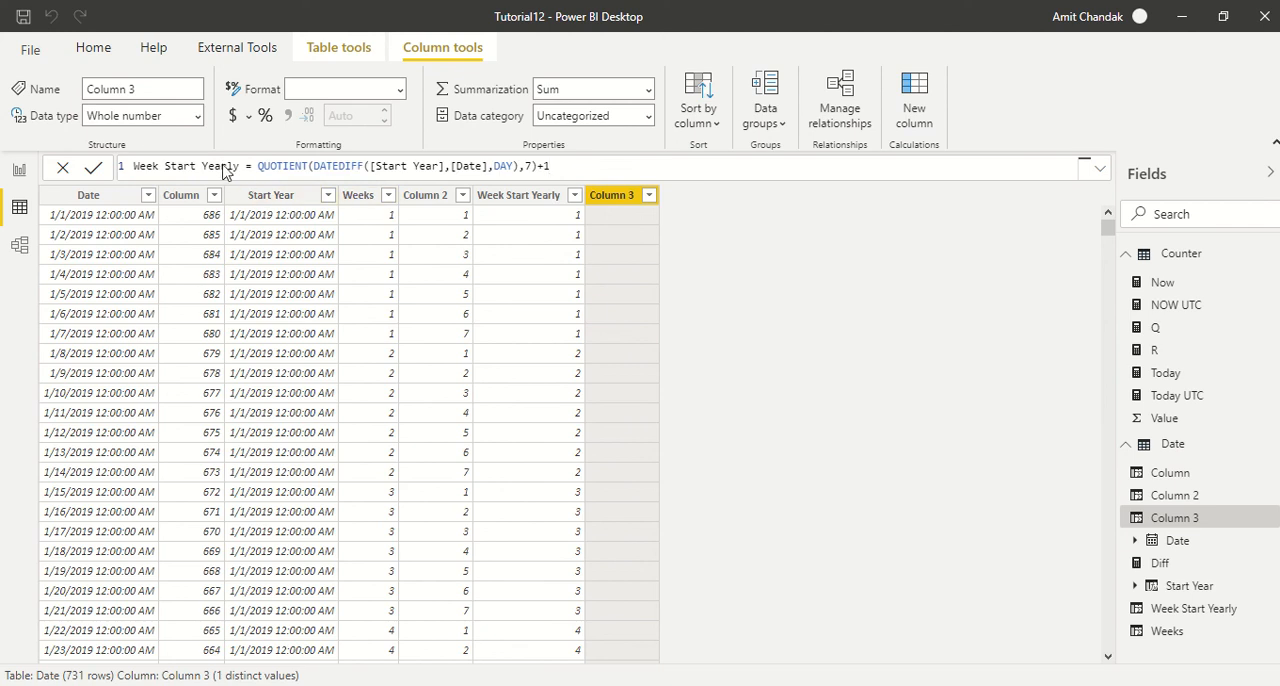
{"action": "double_click", "coordinate": [225, 166]}
{"action": "left_click", "coordinate": [241, 168]}
{"action": "type", "text": "Weeks"}
{"action": "type", "text": "ay"}
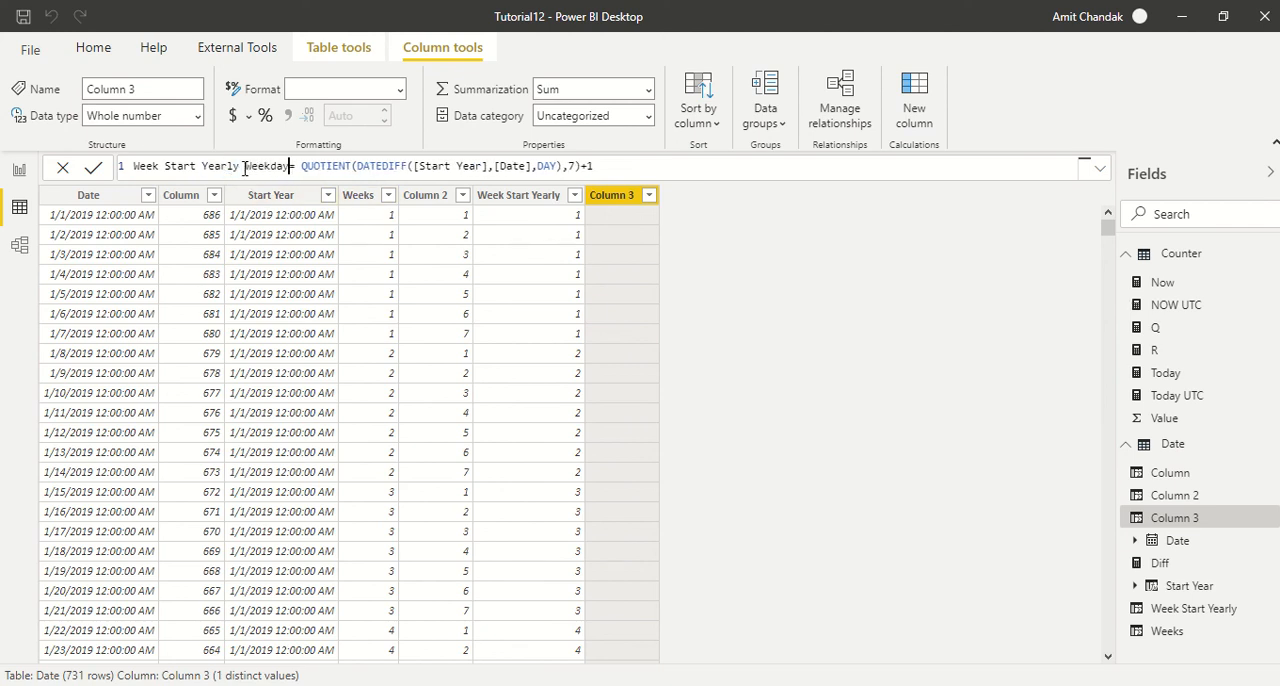
- Replace QUOTIENT with MOD in the Week Start Yearly Weekday formula and commit it
{"action": "double_click", "coordinate": [323, 166]}
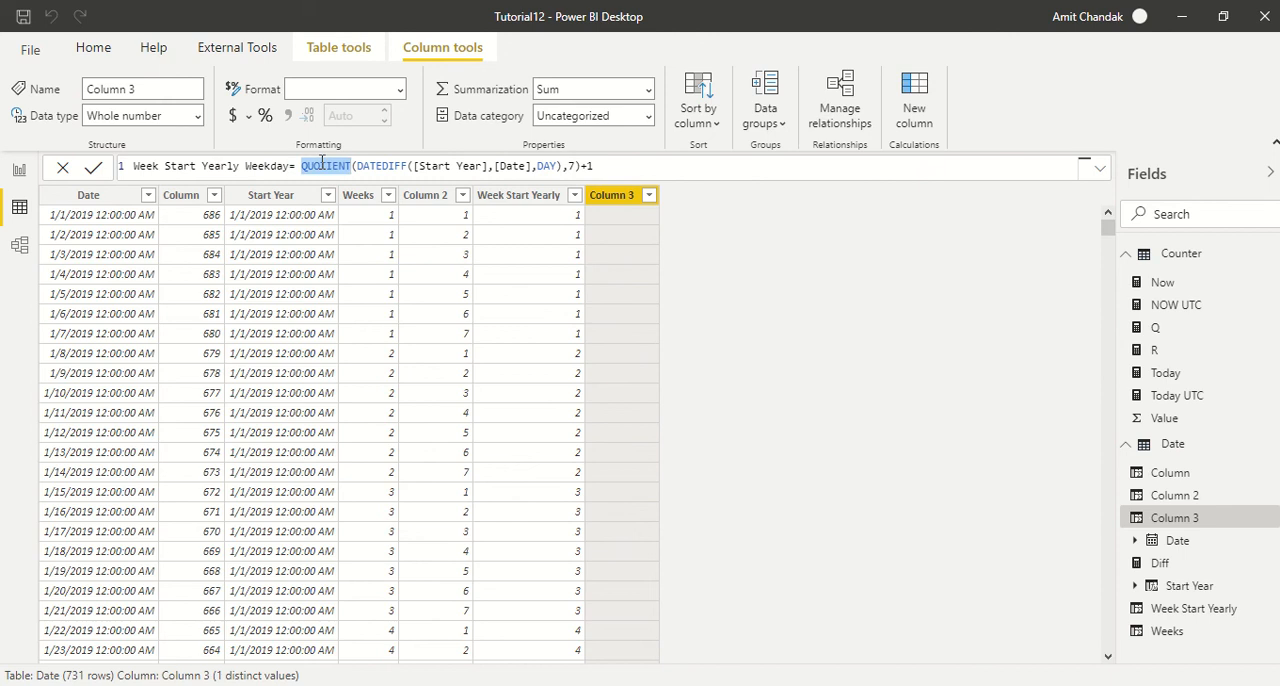
{"action": "type", "text": "MOD"}
{"action": "key", "text": "Right"}
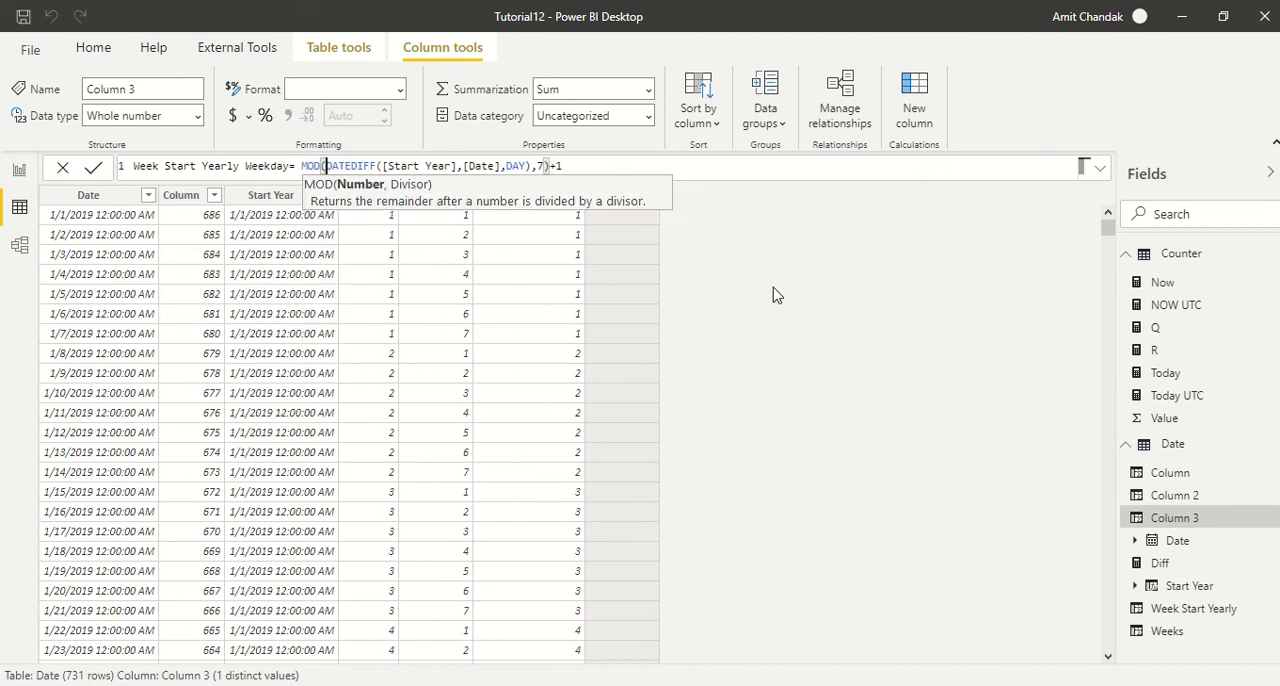
{"action": "key", "text": "Return"}
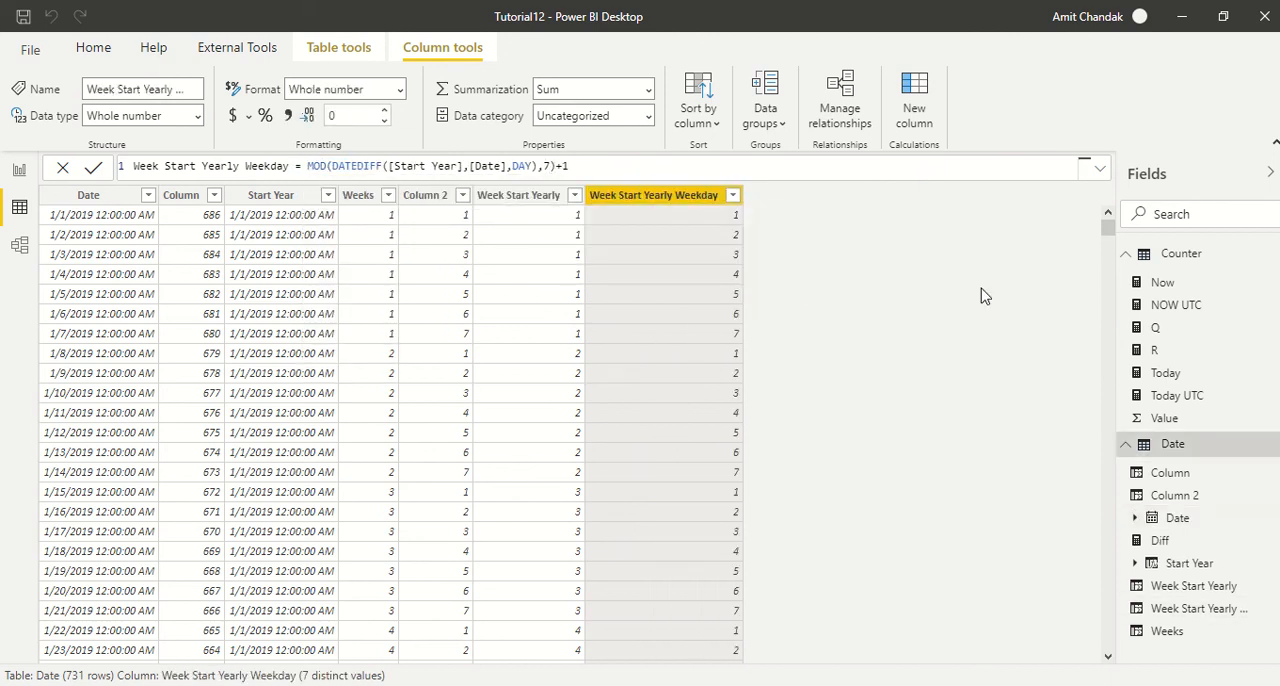